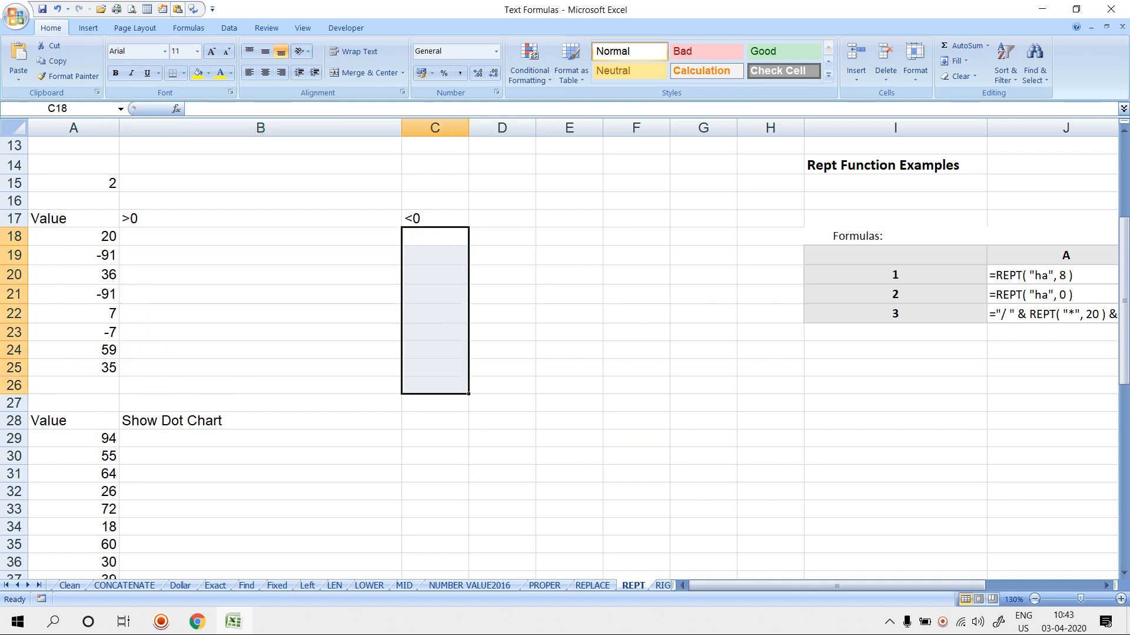
Enter the formula =IF(A18>0,REPT("|",A18),"") in cell B18.
click(260, 236)
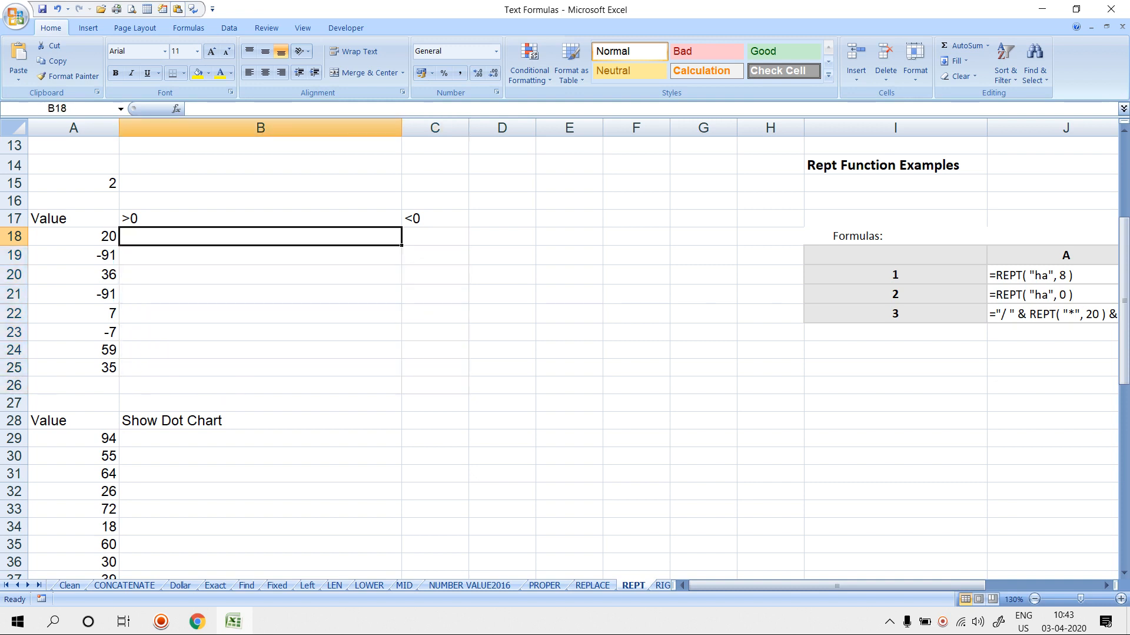
text(=IF()
key(Left)
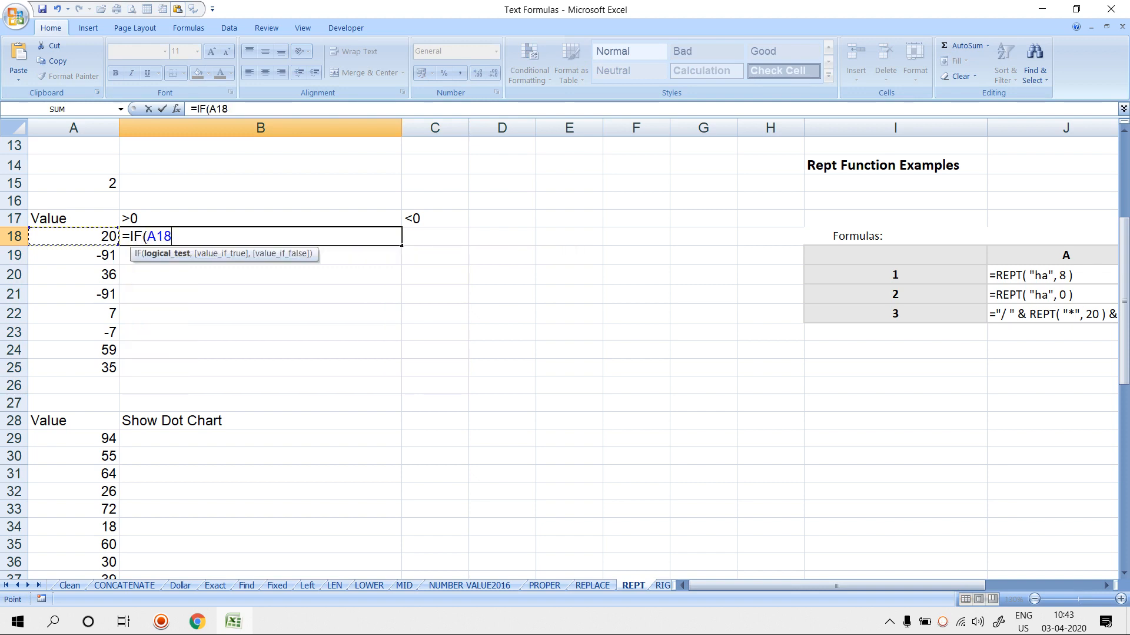
text(>0,Rep)
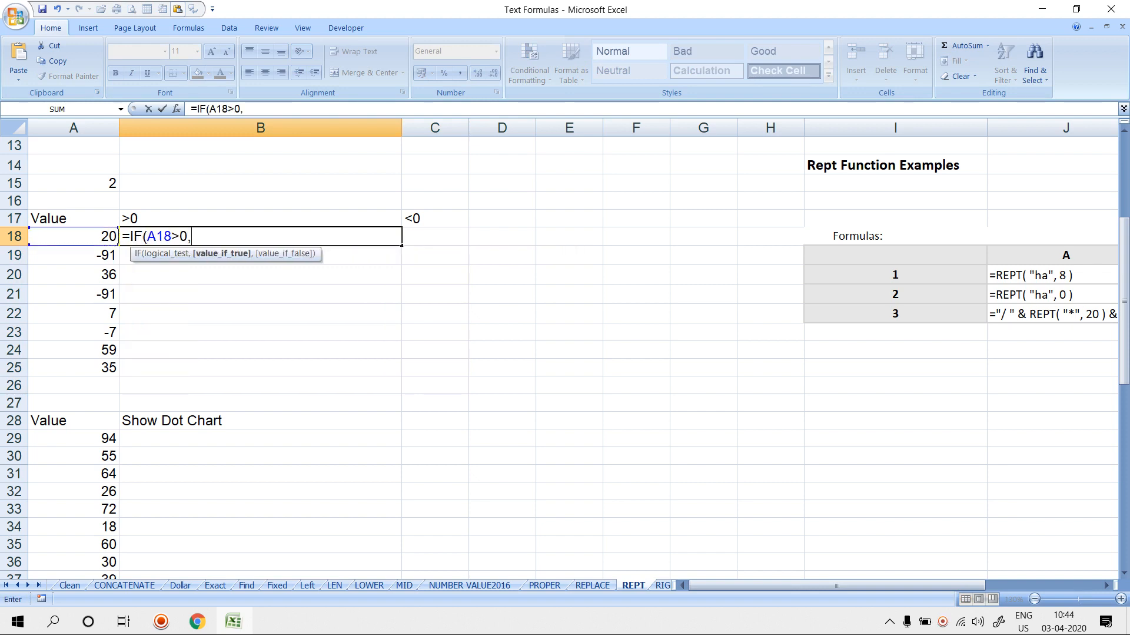
key(Down)
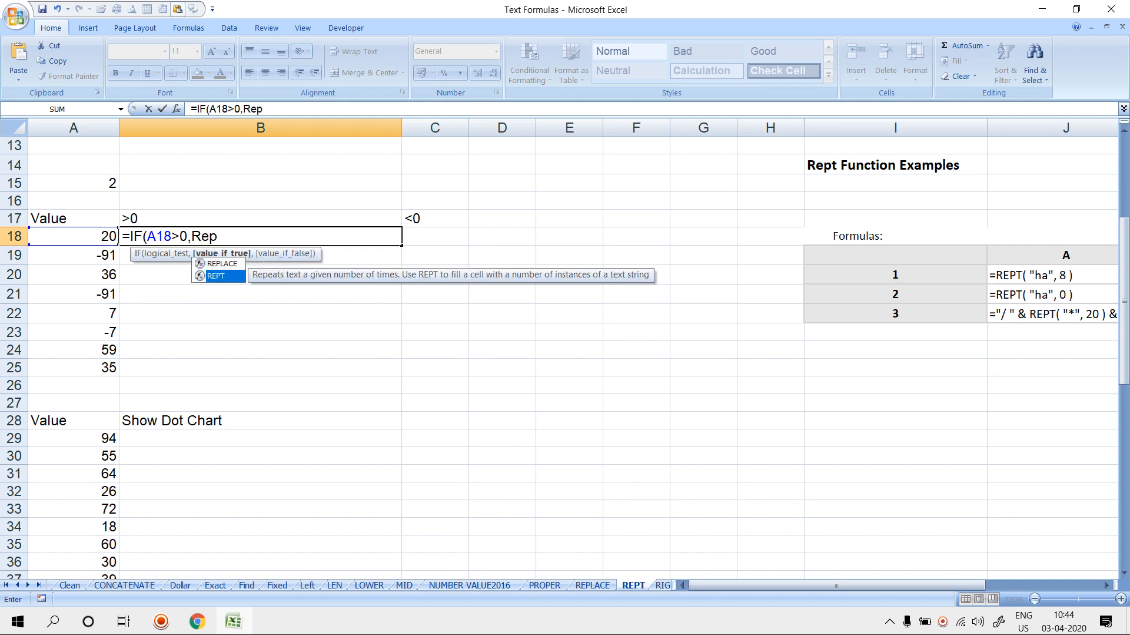
key(Tab)
text(")
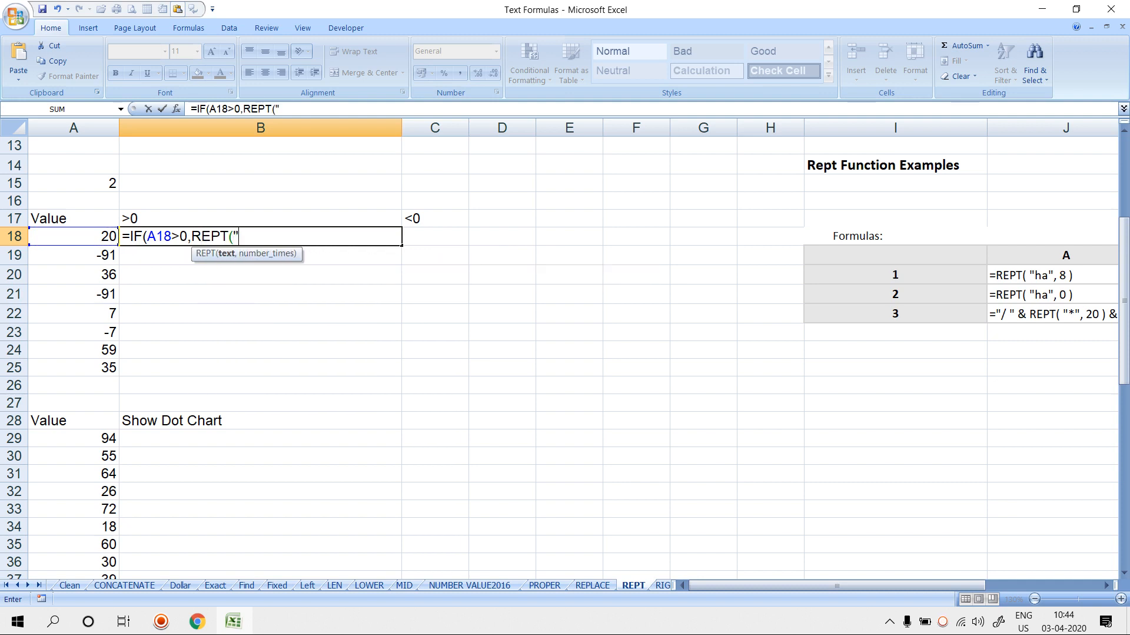
text(|",)
key(Left)
text())
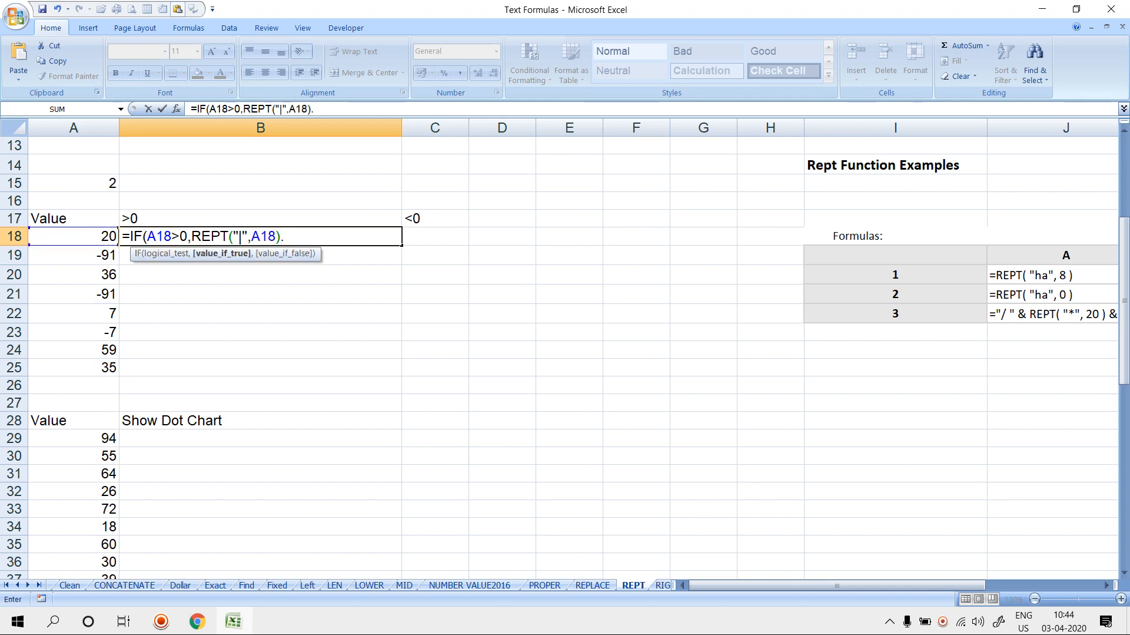
text(,"")
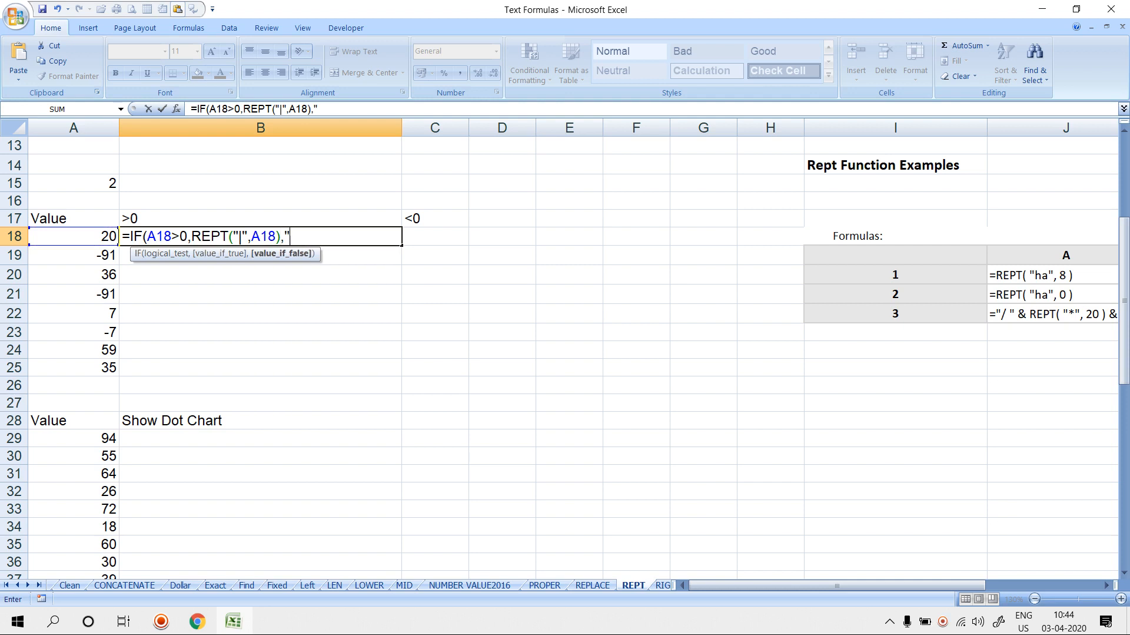
key(Return)
key(Return)
Fill the B18 formula down through B25, alongside the last entry in the Value column.
key(Left)
key(ctrl+Down)
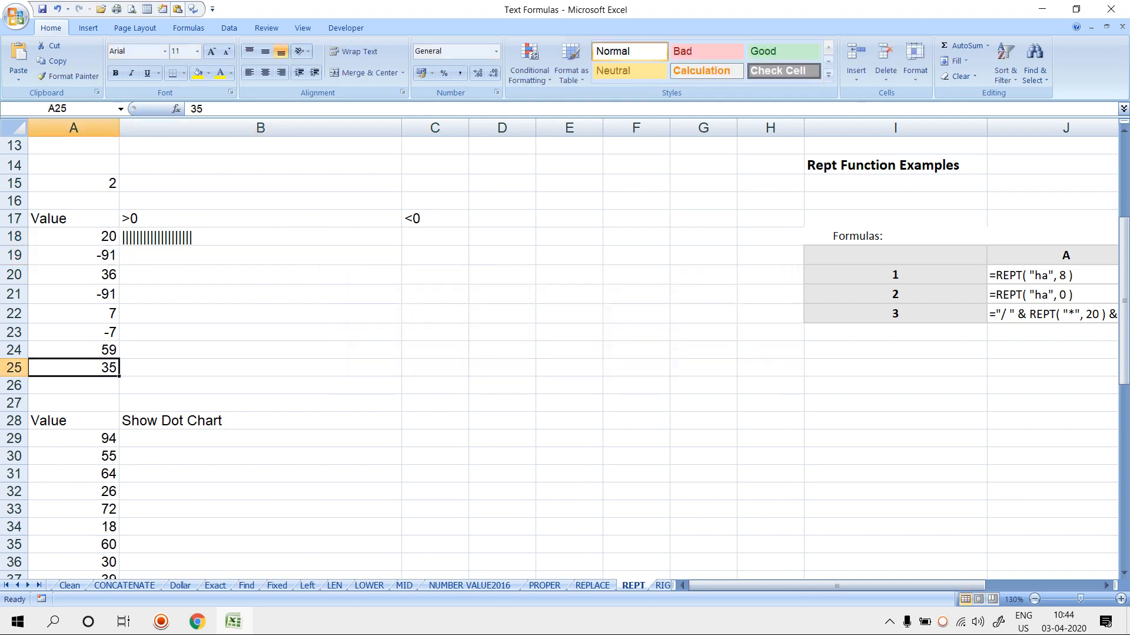
key(Right)
key(ctrl+shift+Up)
key(ctrl+d)
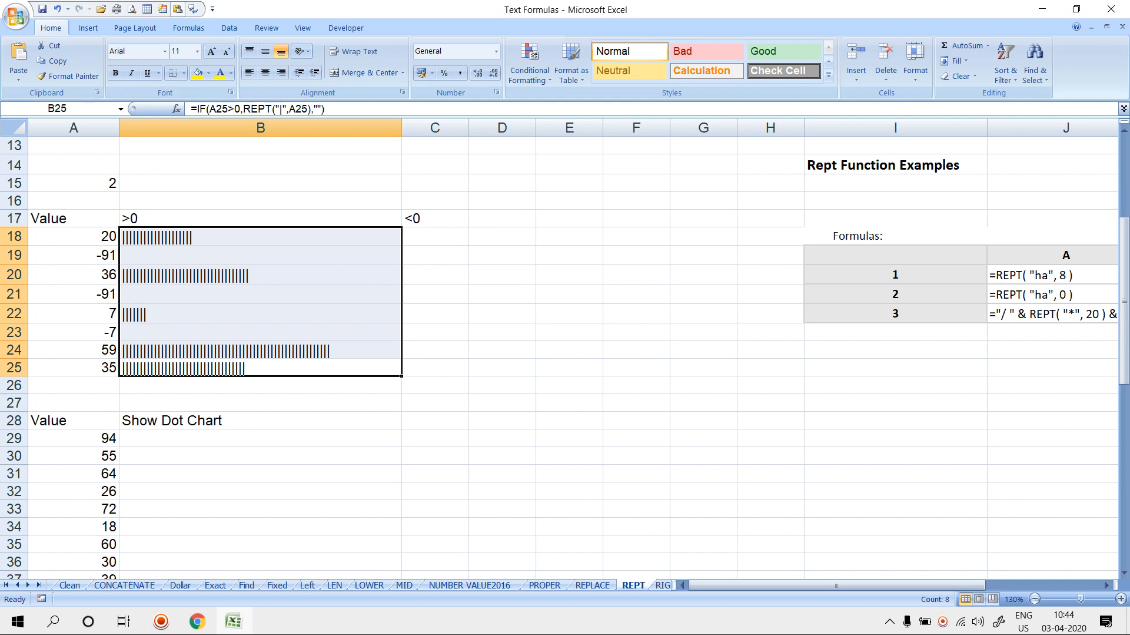
Enter the formula =IF(A18<=0,REPT("|",ABS(A18)),"") in cell C18.
click(435, 236)
text(=)
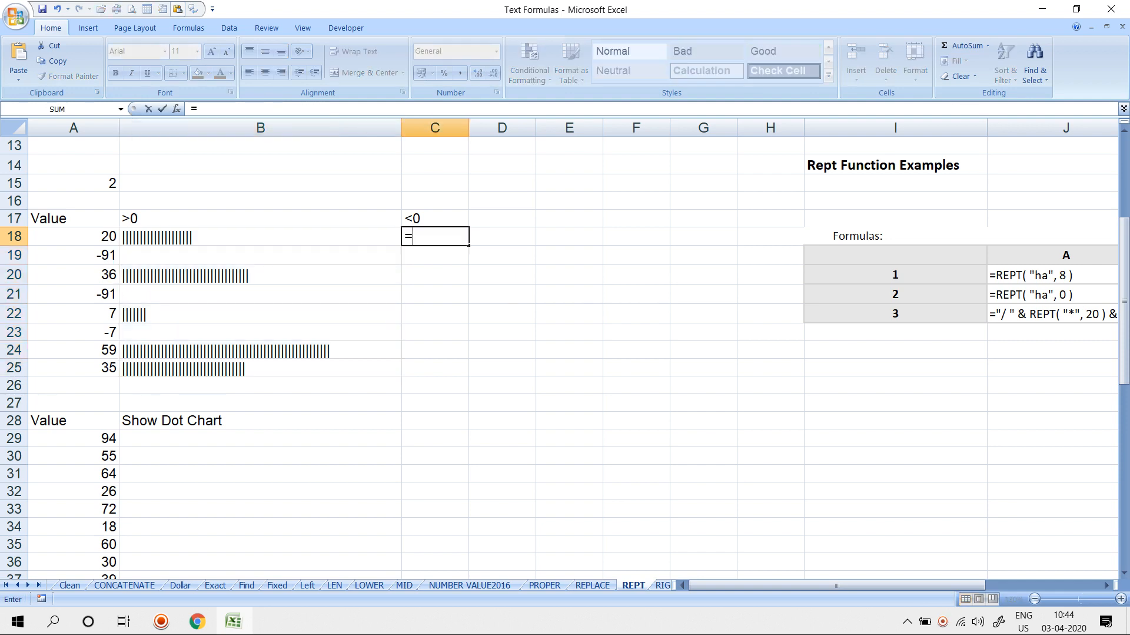
text(IF()
key(Left)
key(Left)
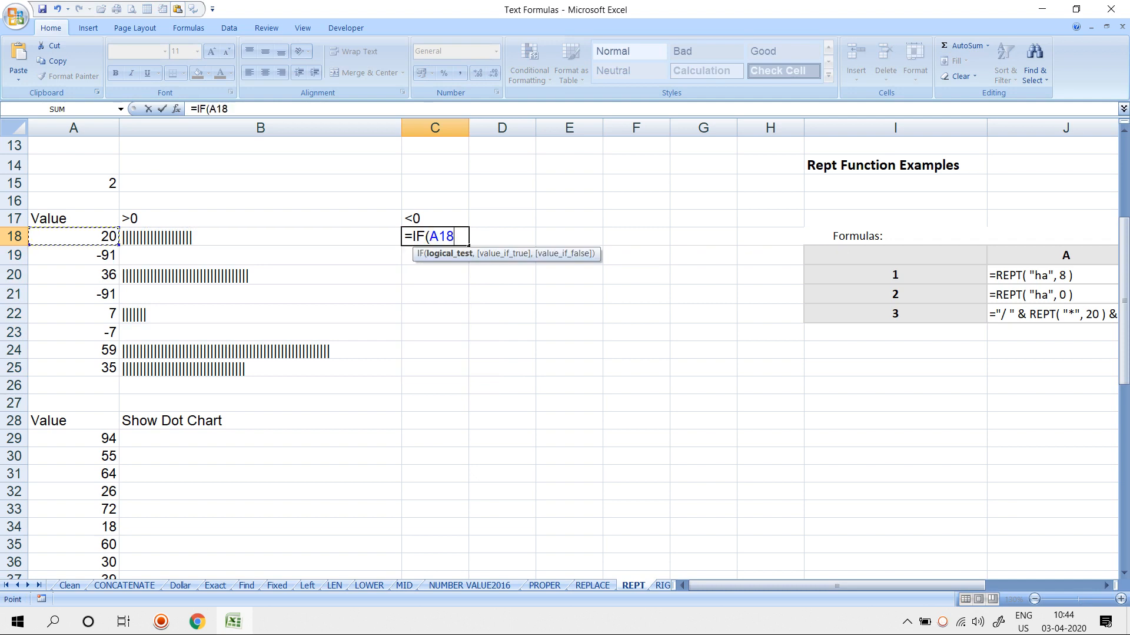
text(<=0,)
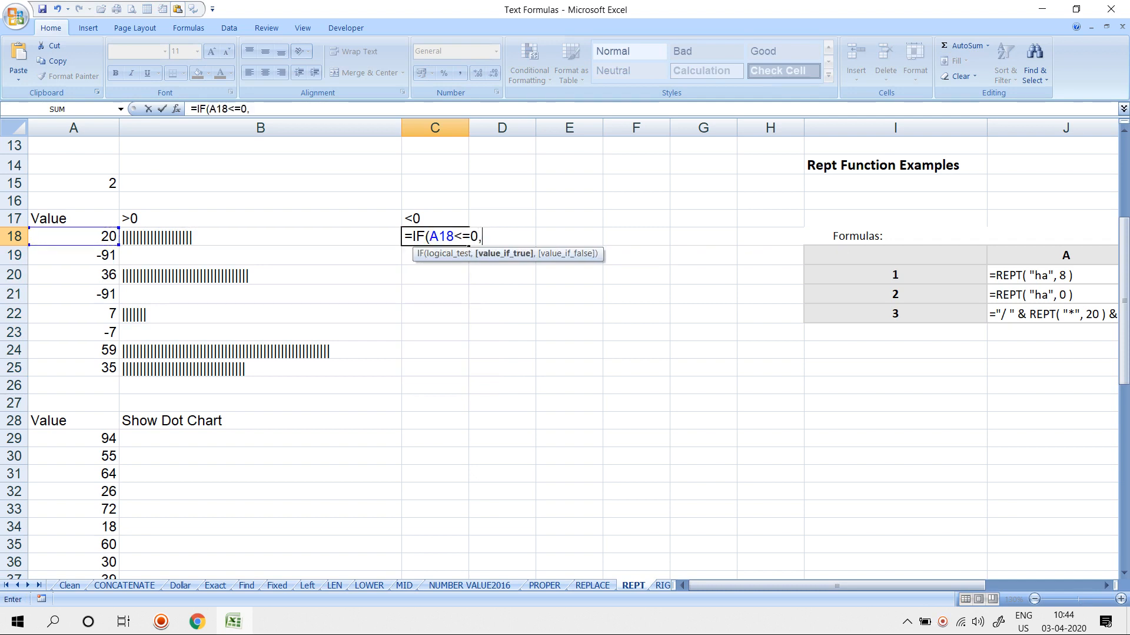
text(Rep)
key(Down)
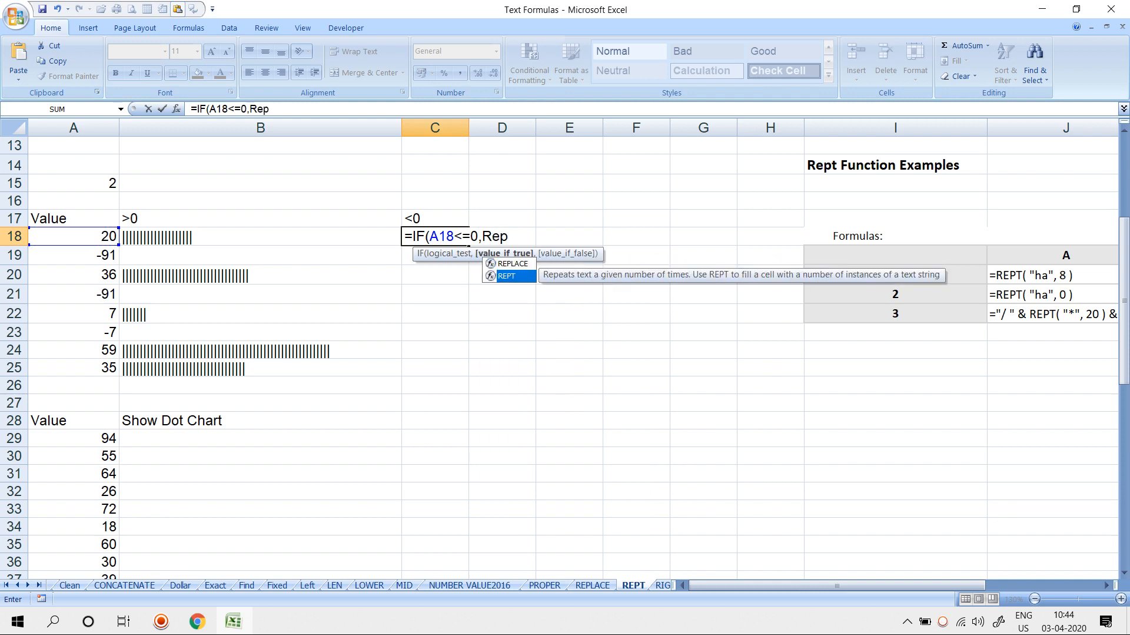
key(Tab)
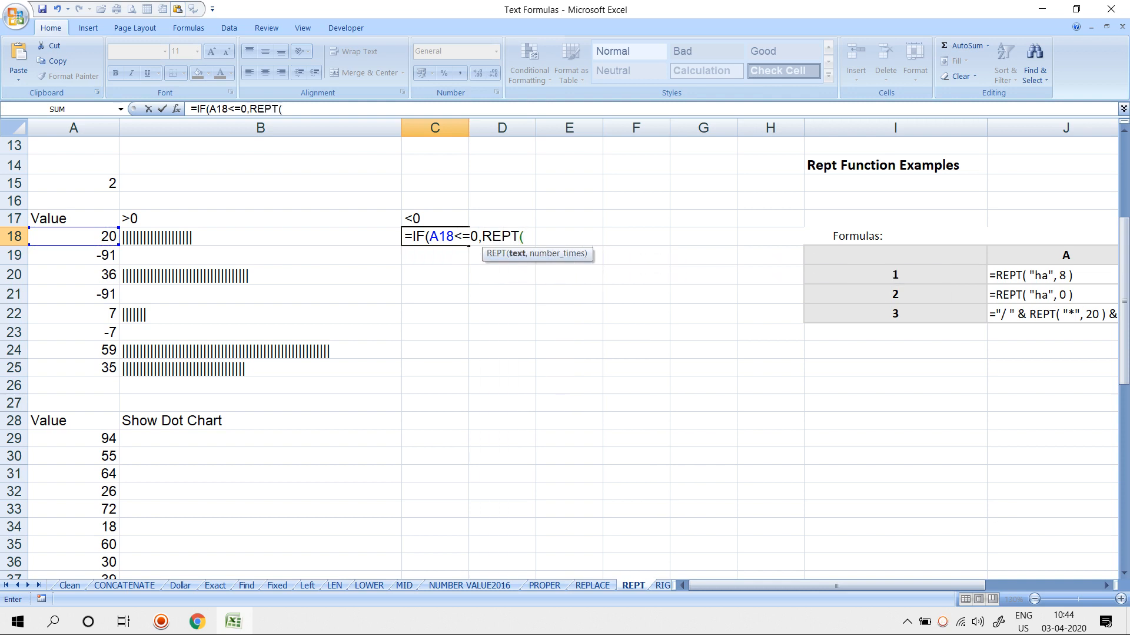
text("|",ab)
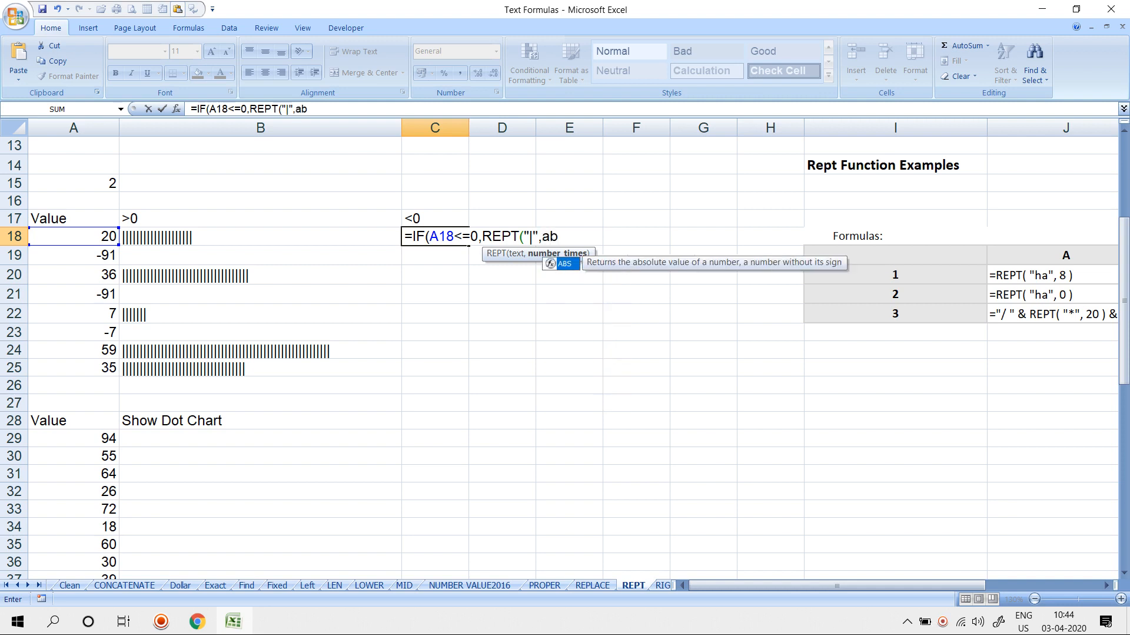
key(Tab)
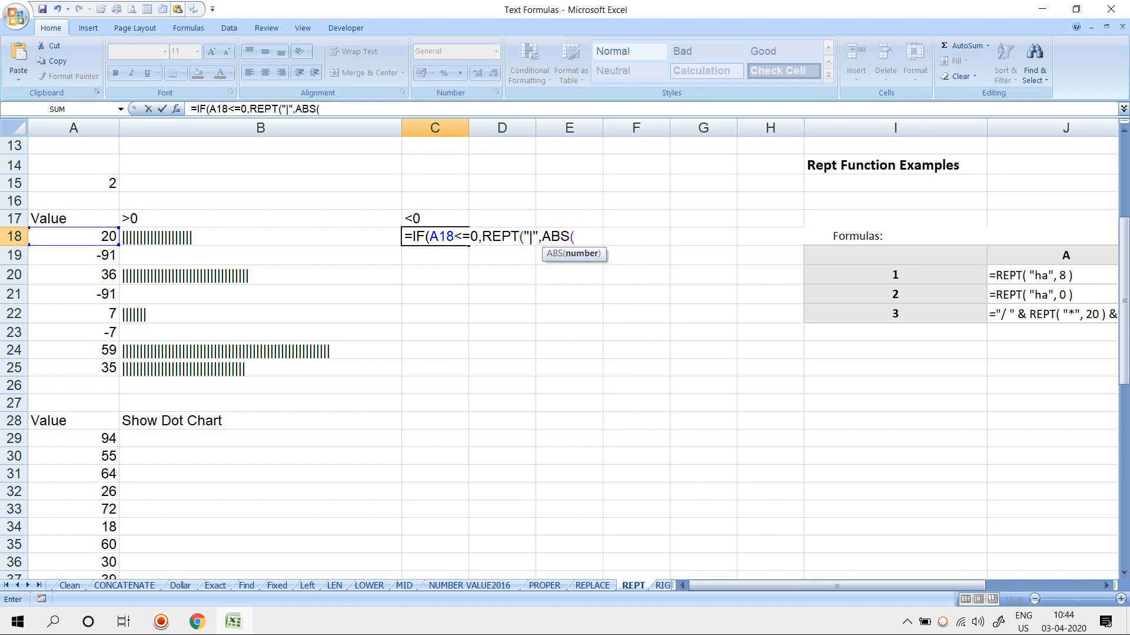
click(73, 236)
text()),)
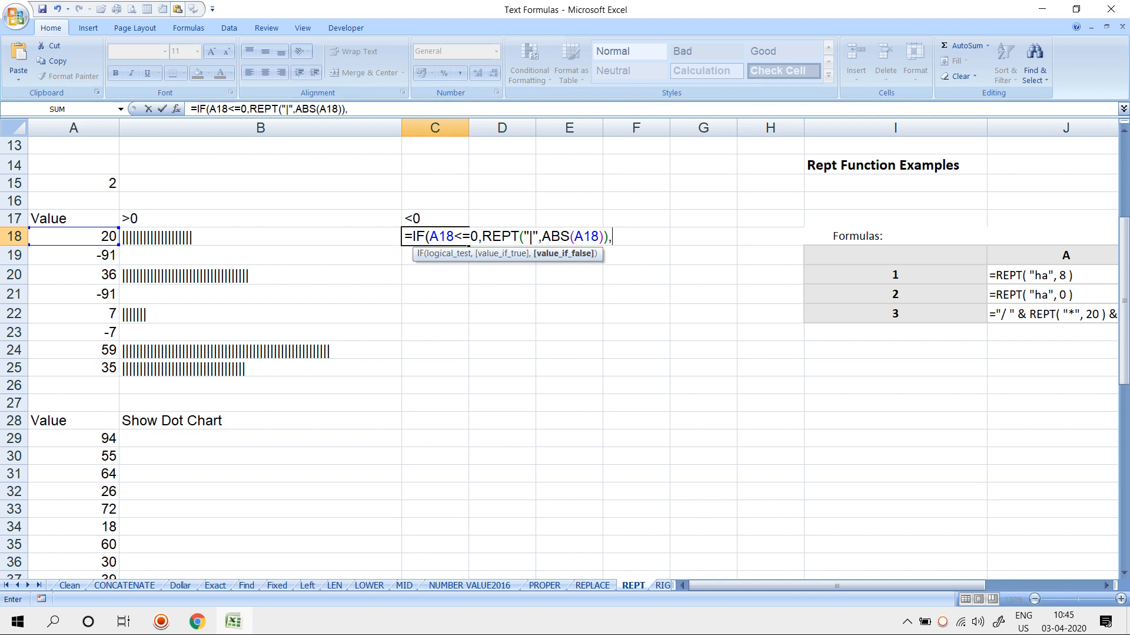
text("")
key(Return)
key(Return)
Fill the C18 formula down through C25 to cover all rows of the <0 column.
key(Left)
key(ctrl+Down)
key(Right)
key(ctrl+shift+Up)
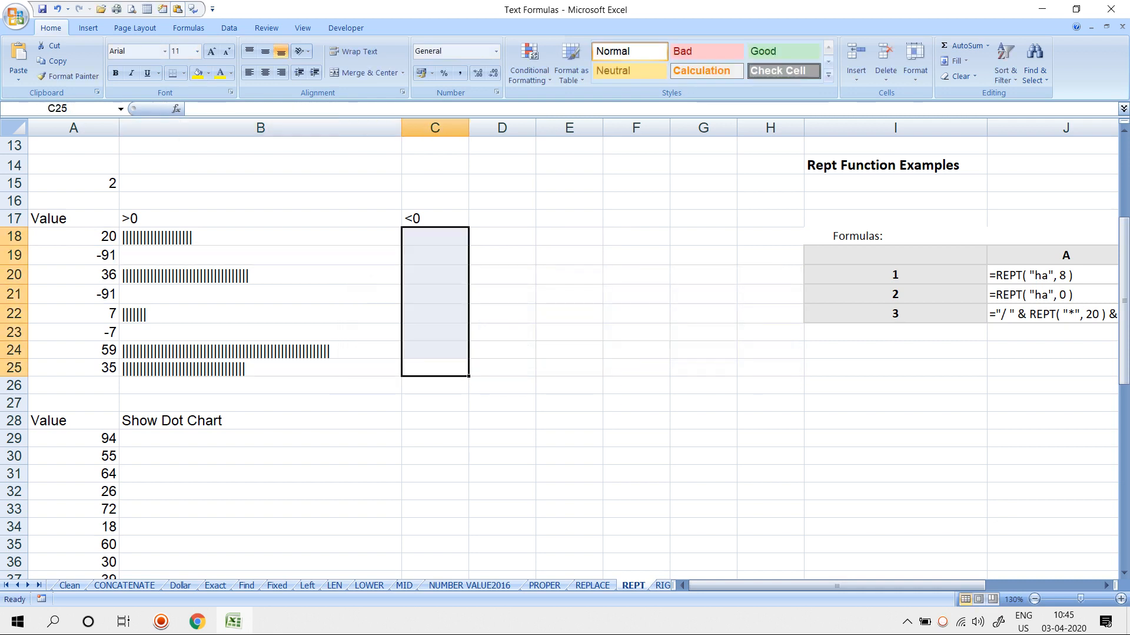
key(ctrl+d)
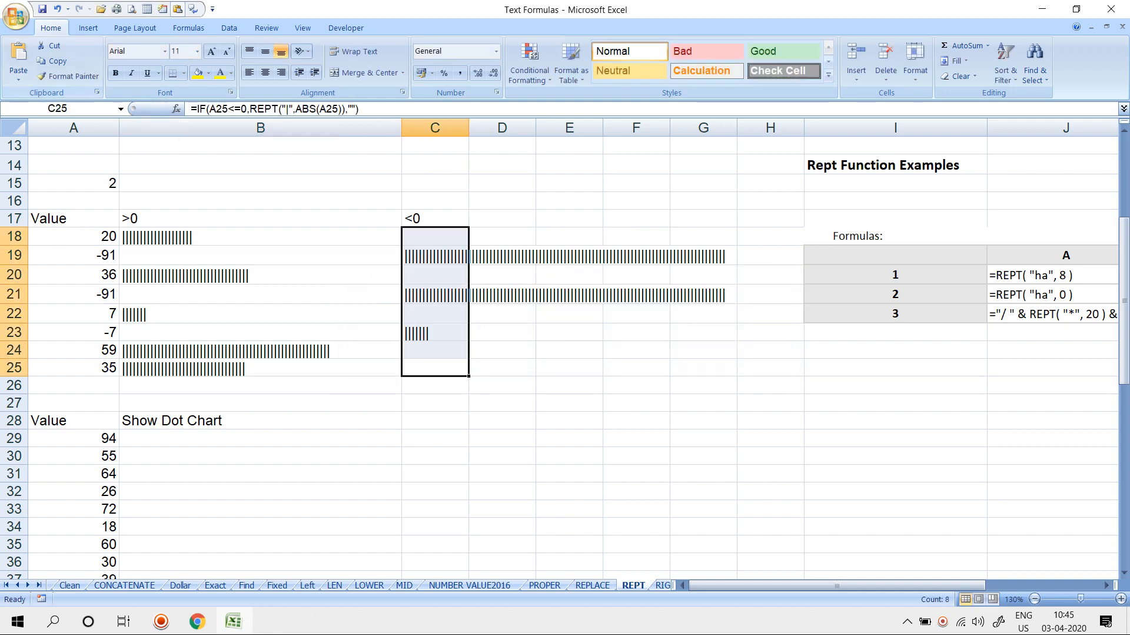
Format the bars in C18:C25 as bold with the standard Red font colour.
click(115, 73)
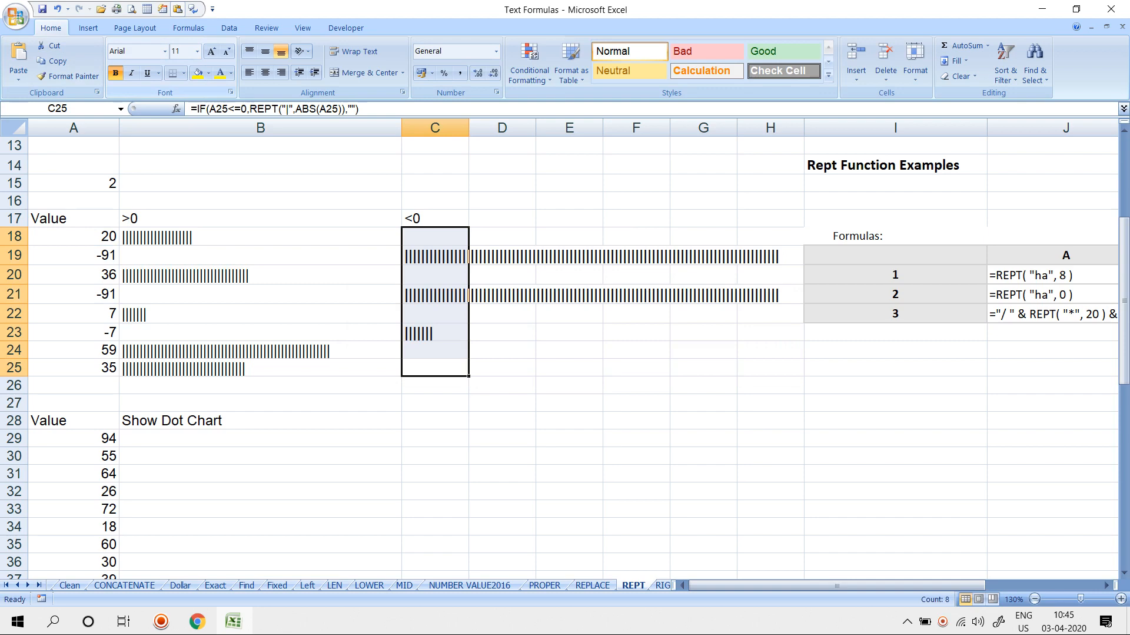
click(231, 73)
click(231, 195)
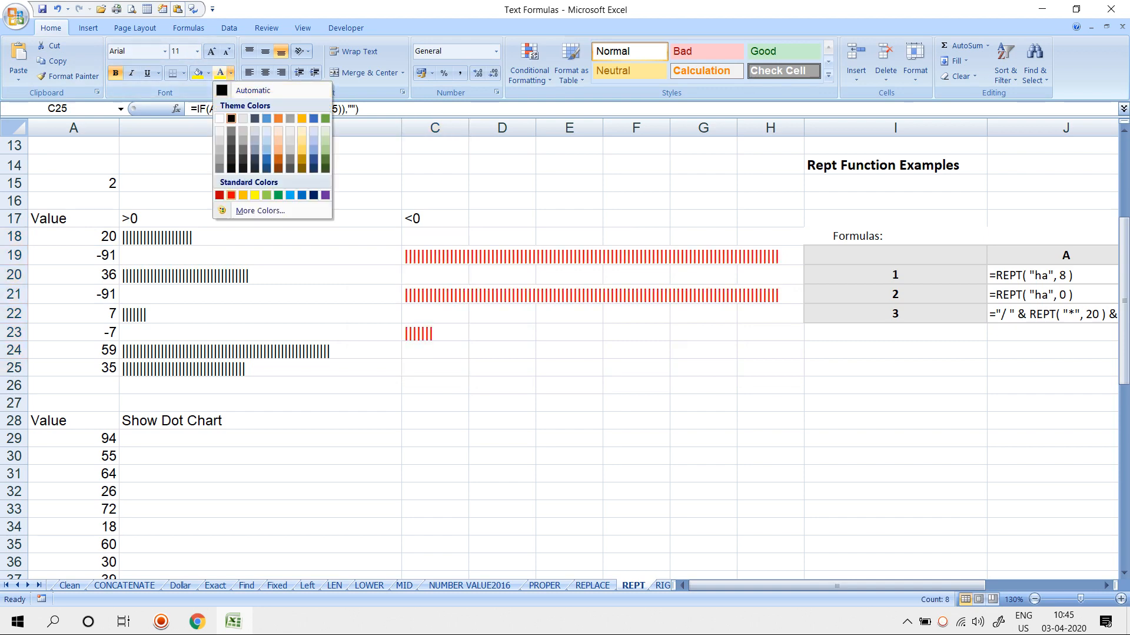
Change the font of the bars in C18:C25 to Britannic Bold.
click(164, 52)
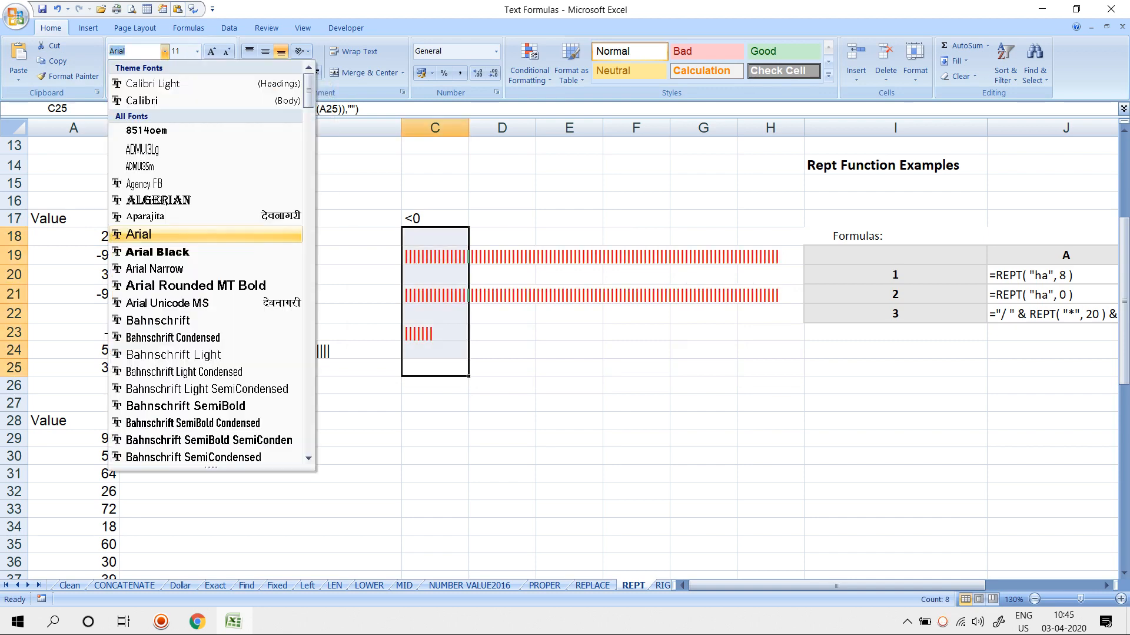
scroll(206, 265, down, 7)
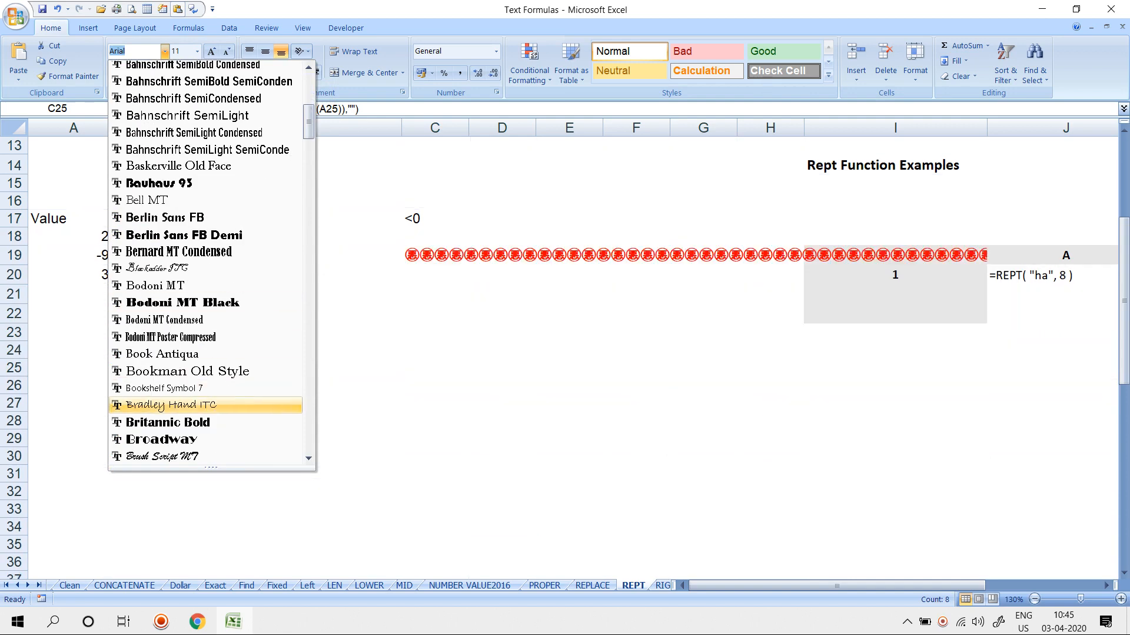
click(168, 421)
click(68, 76)
key(Escape)
Change the font of the bars in B18:B25 to Britannic Bold.
drag(259, 236, 259, 367)
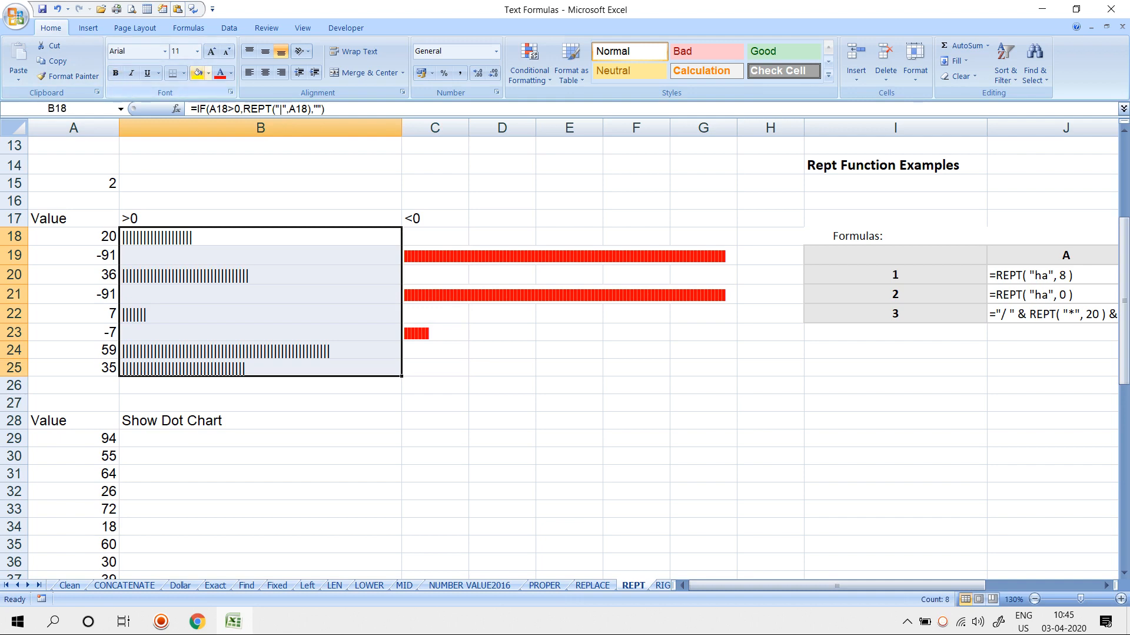
click(165, 51)
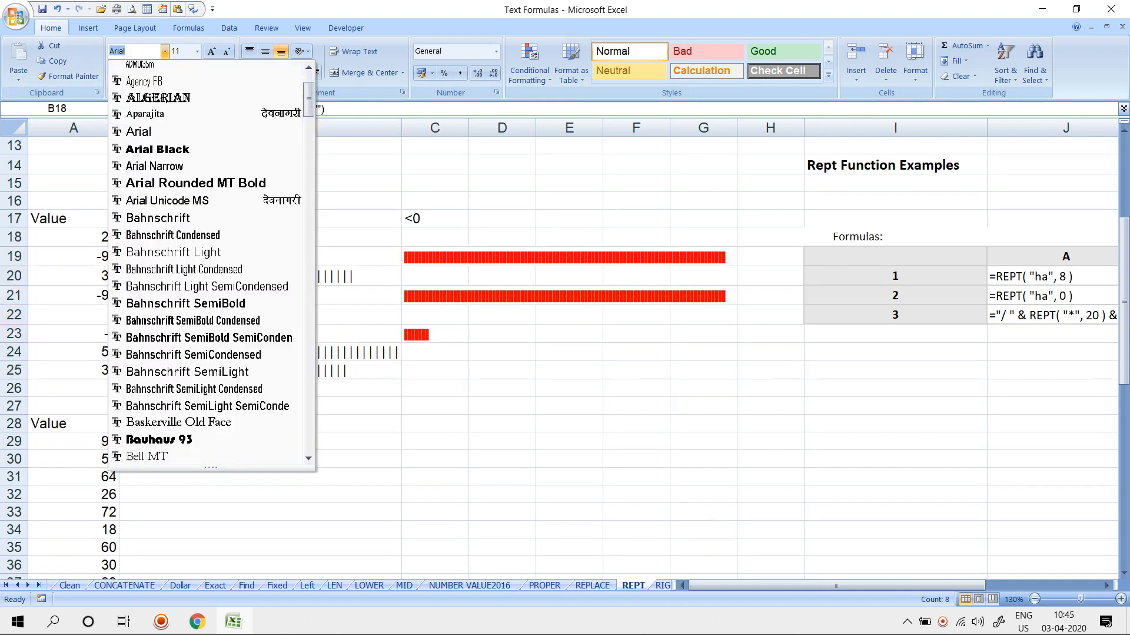
scroll(194, 265, down, 4)
scroll(206, 353, down, 4)
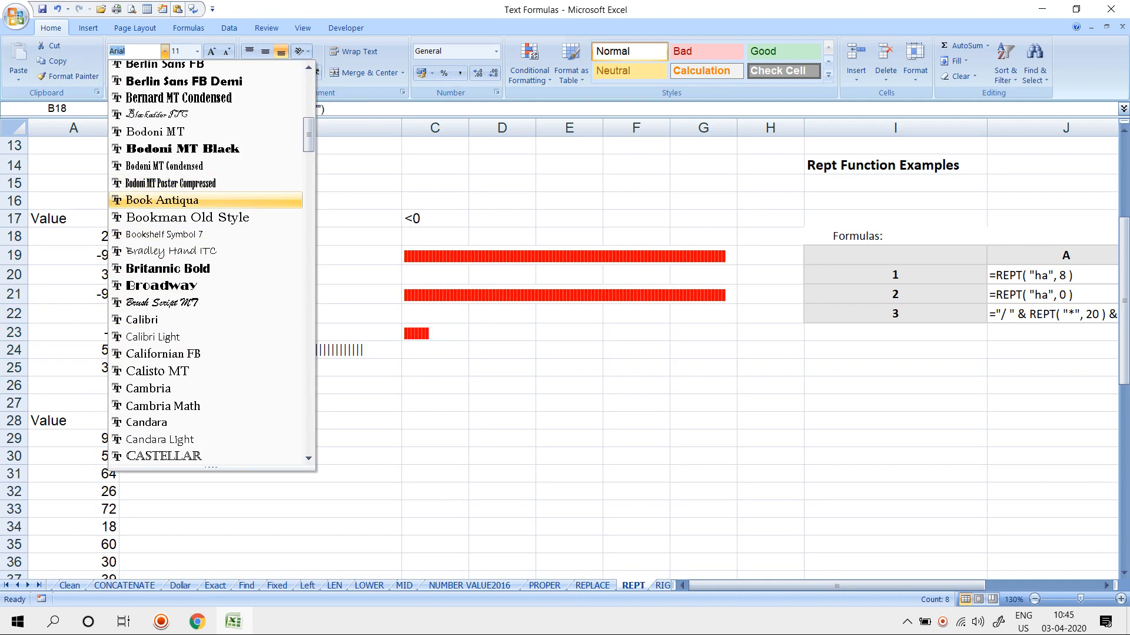
click(167, 268)
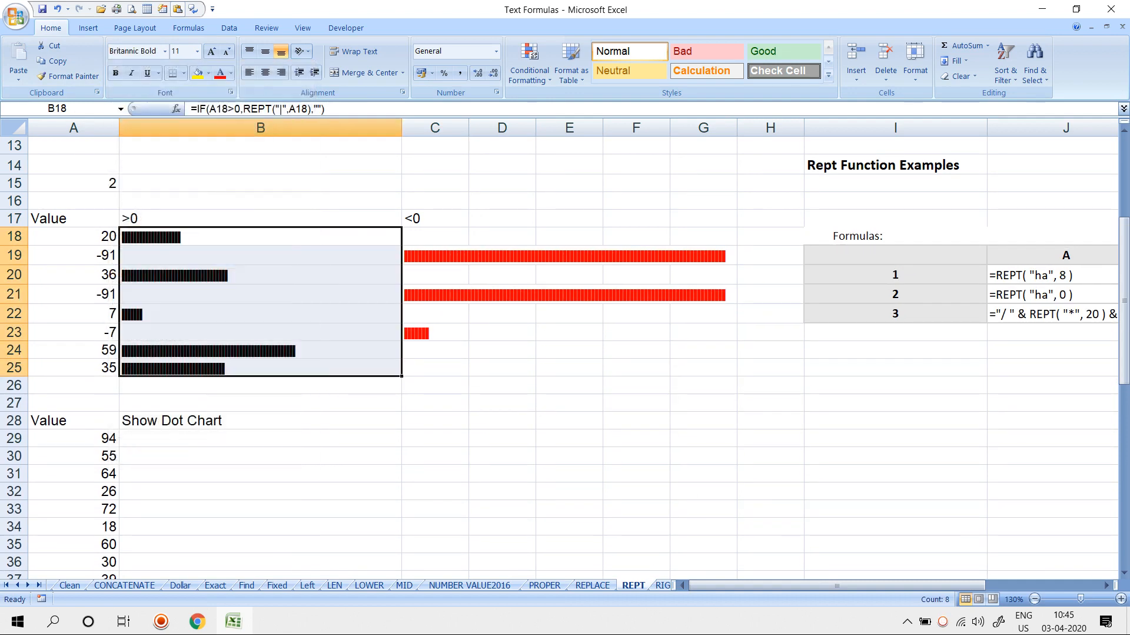
Align the bars in B18:B25 to the top and right of their cells.
click(249, 72)
click(249, 52)
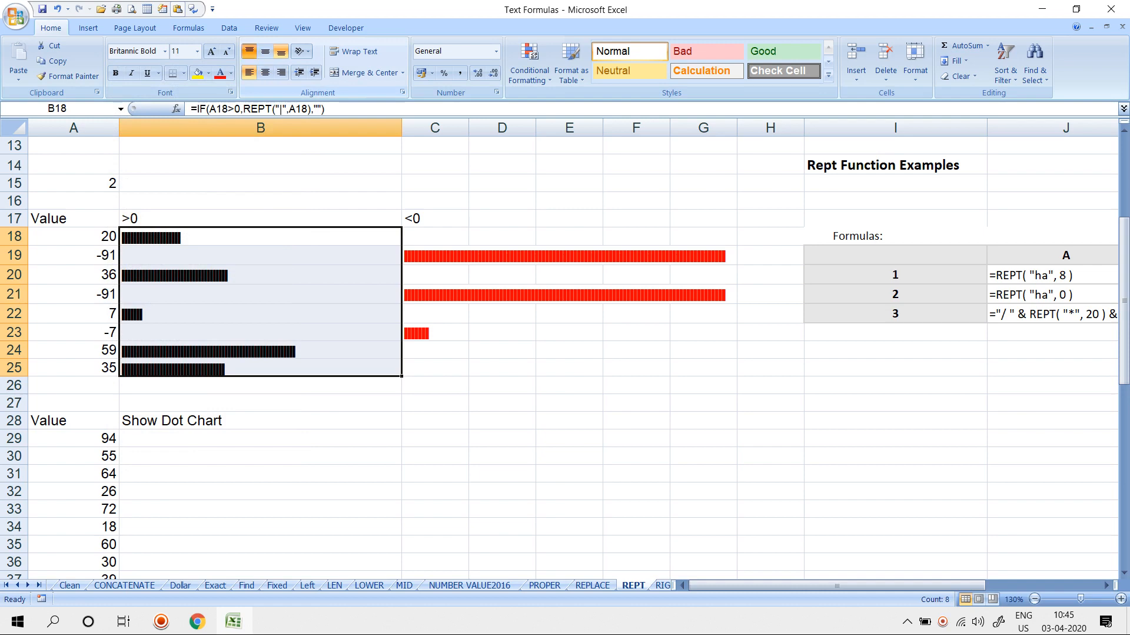
click(281, 73)
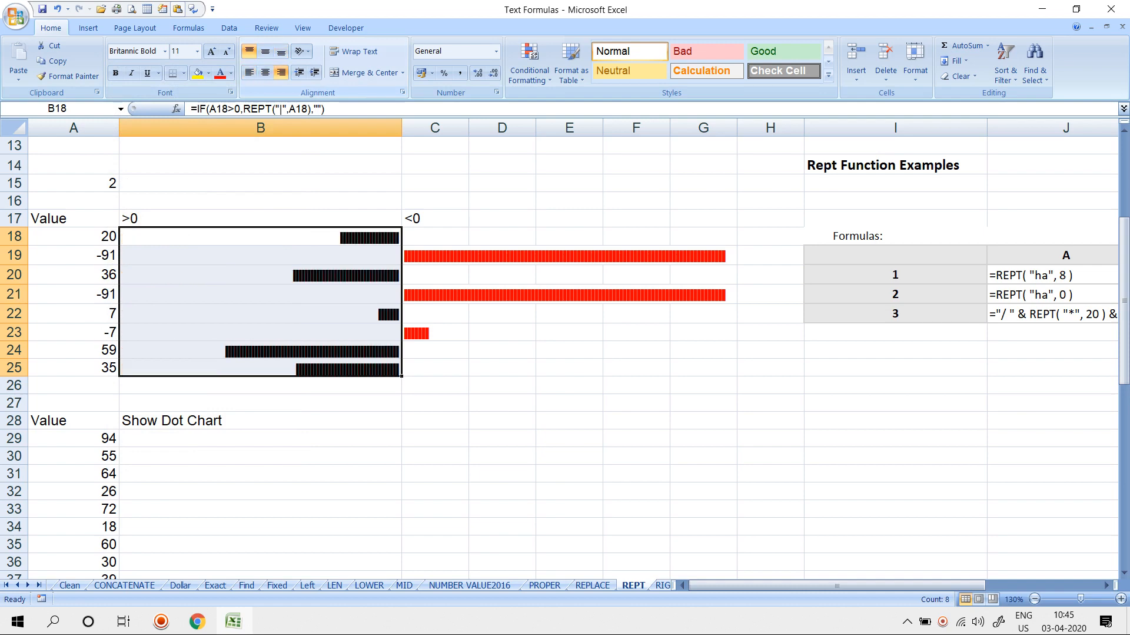
Divide the repeat count in the B18 formula by 5, as A18/5, and fill it down to B25.
double_click(341, 237)
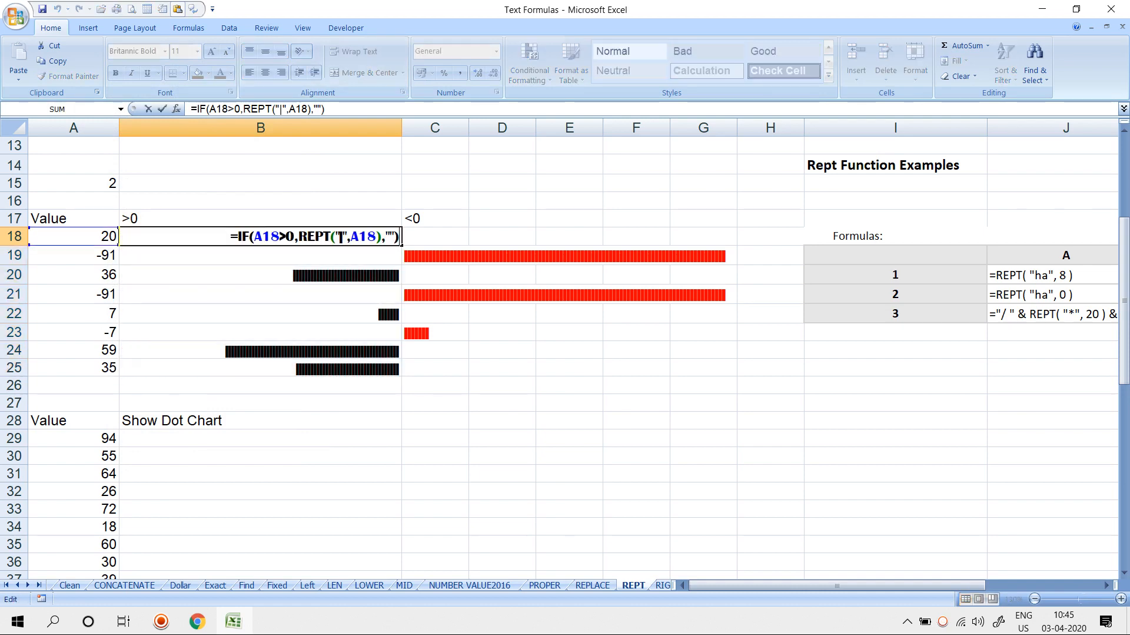
text(/5)
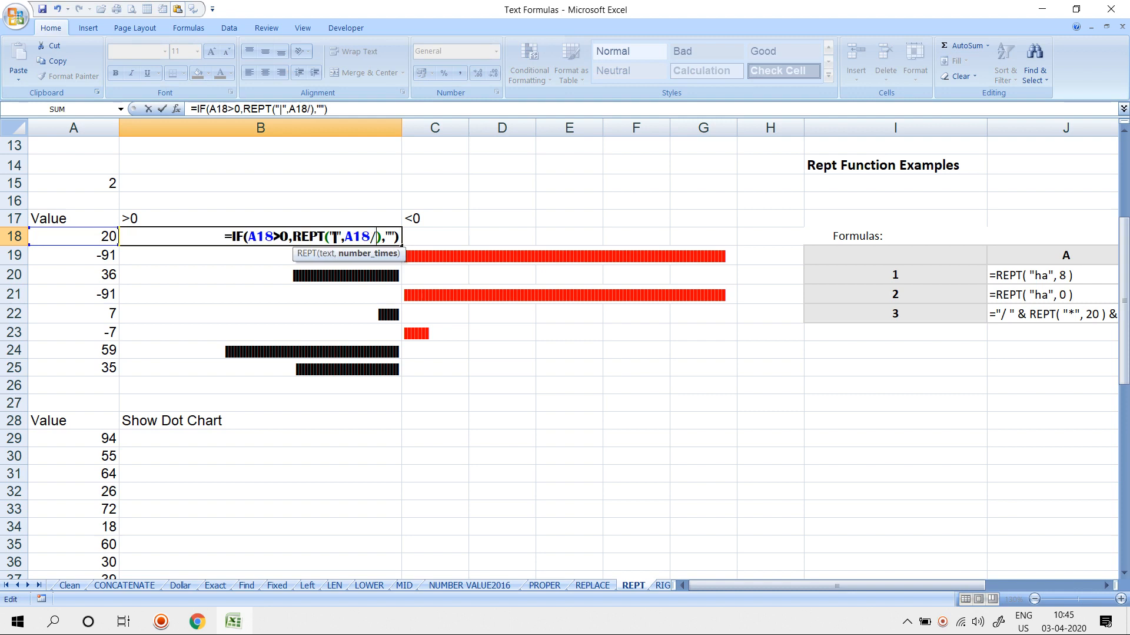
key(Return)
key(Up)
key(ctrl+shift+Down)
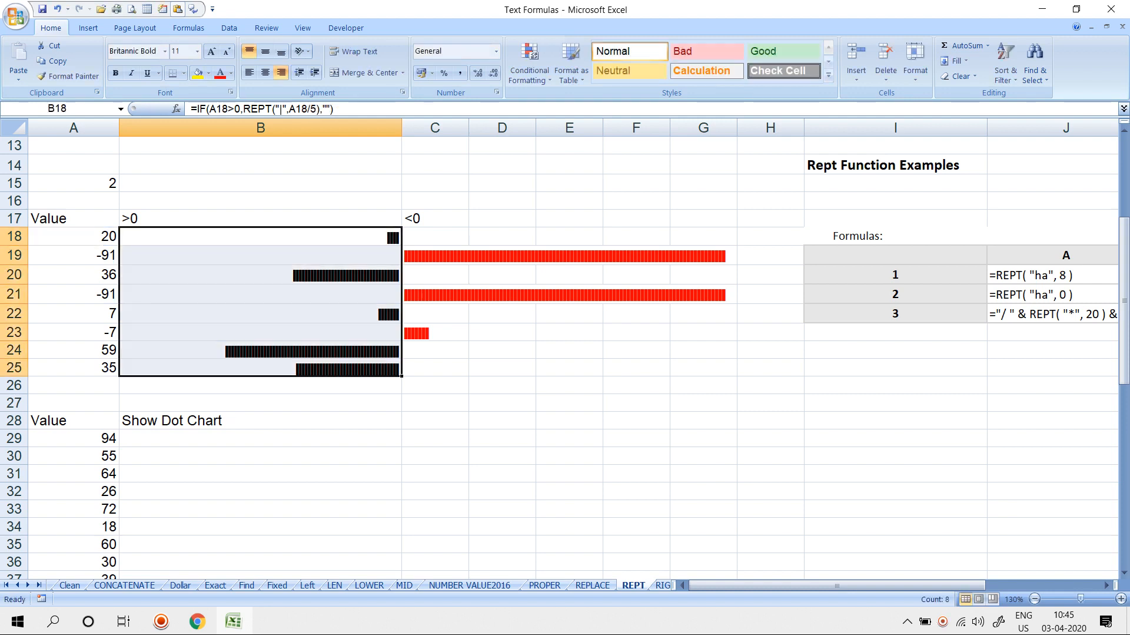
key(ctrl+d)
Change the repeat count in the C18 formula to ABS(A18/5) and fill it down to C25.
key(Right)
key(F2)
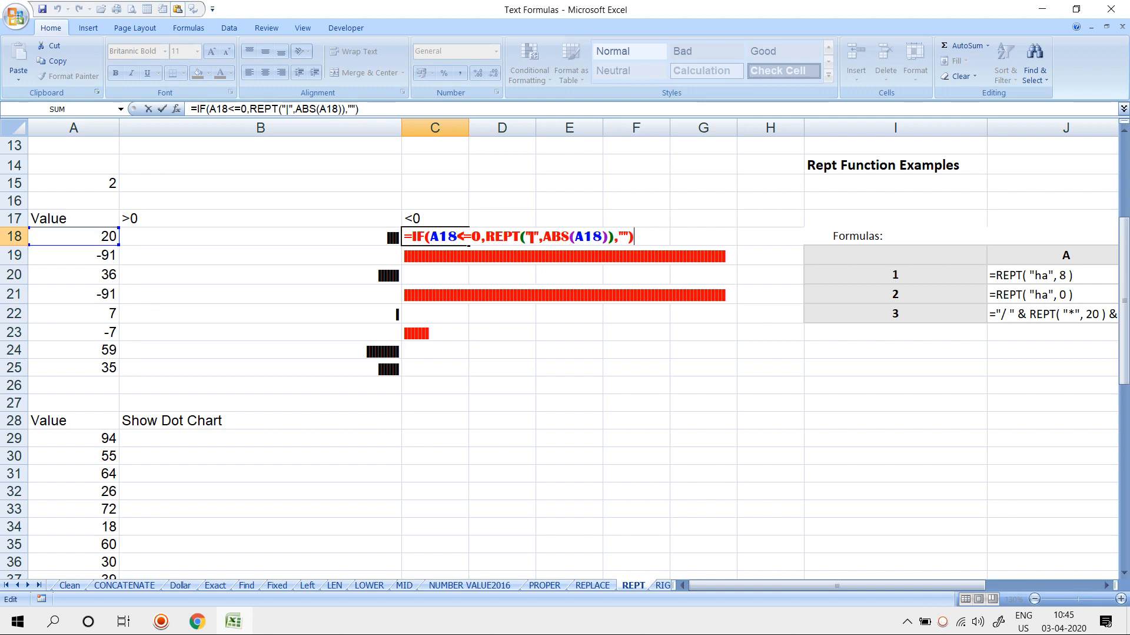
click(603, 236)
text(/5)
key(Return)
key(Up)
key(ctrl+shift+Down)
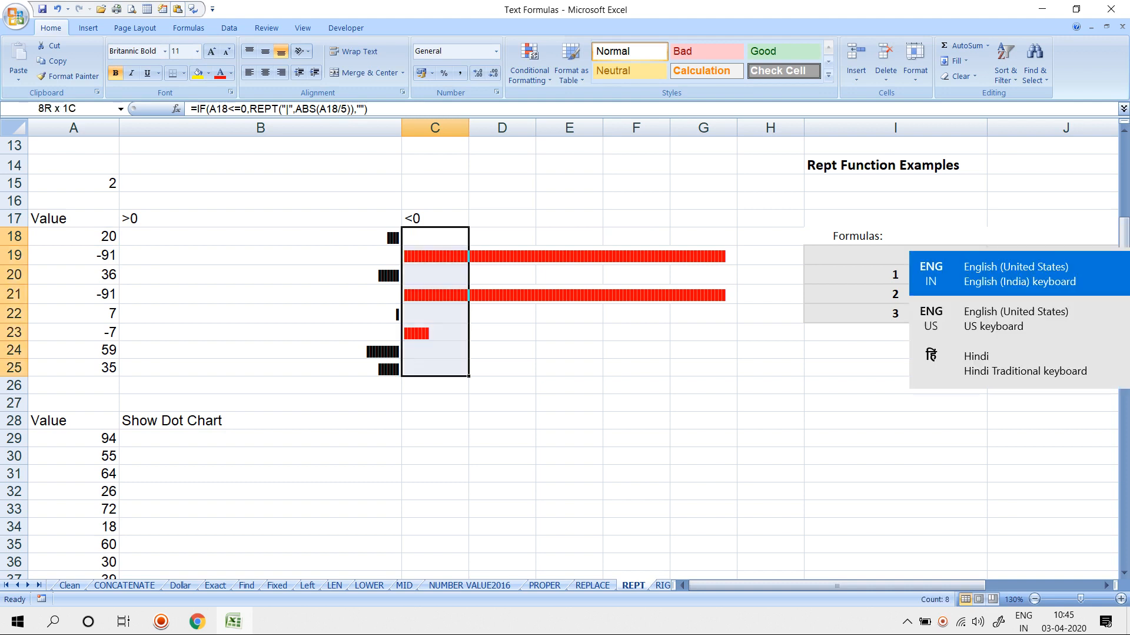
key(ctrl+d)
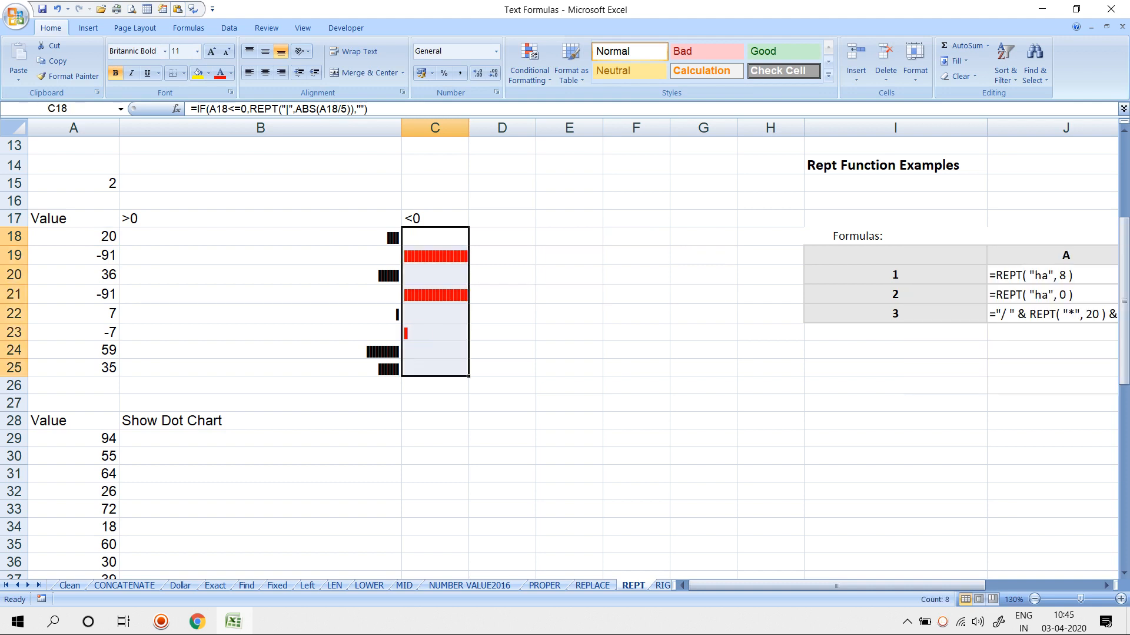
Apply all borders to the bar chart cells B18:C26.
click(637, 438)
drag(260, 237, 435, 384)
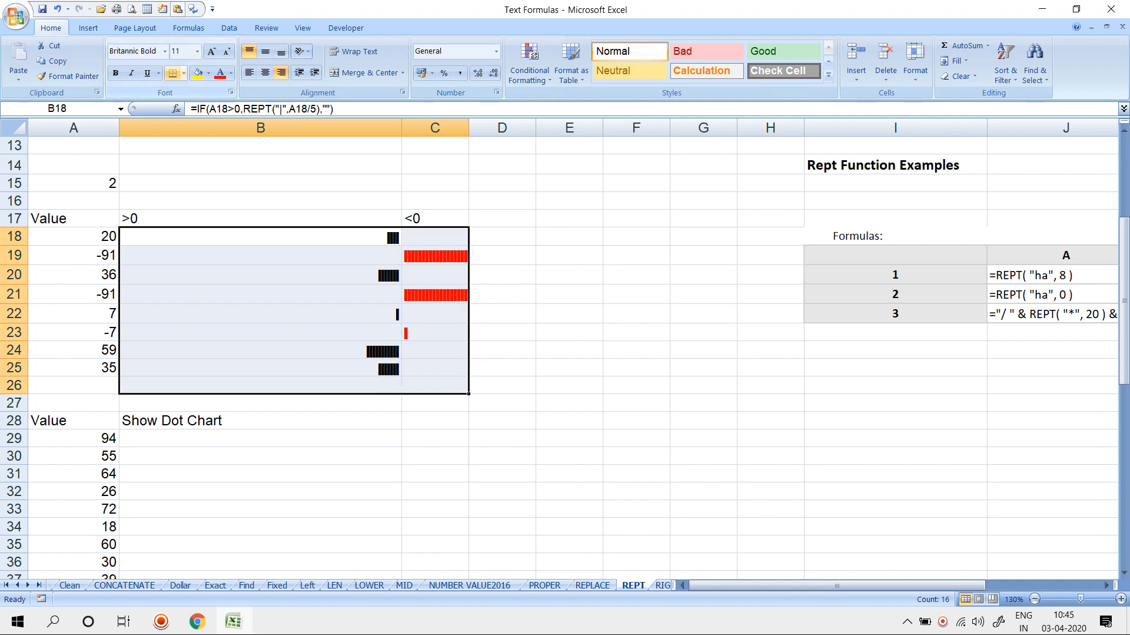
click(184, 73)
click(200, 186)
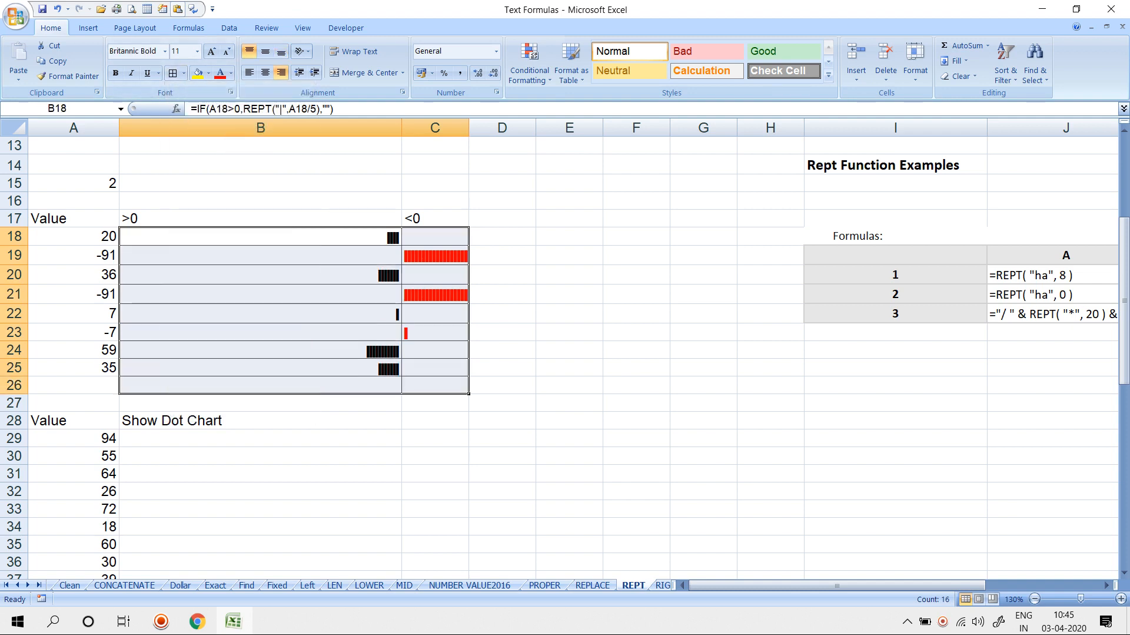
Enter =REPT(" ",A29)&"o" in B29 under Show Dot Chart and fill it down to B38.
click(260, 420)
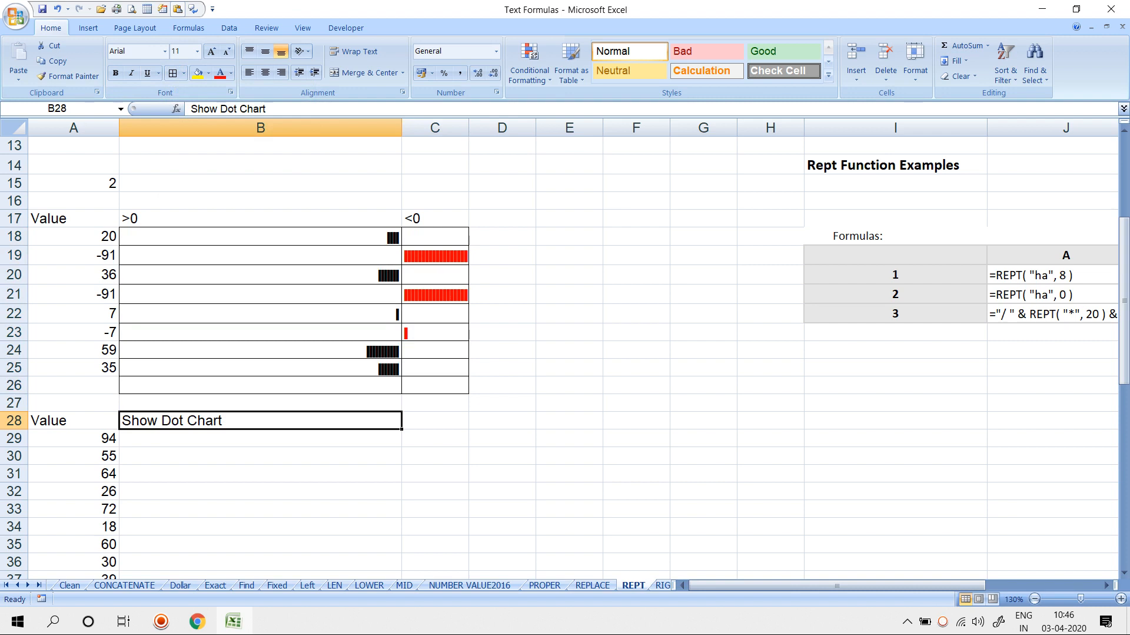
scroll(560, 353, down, 3)
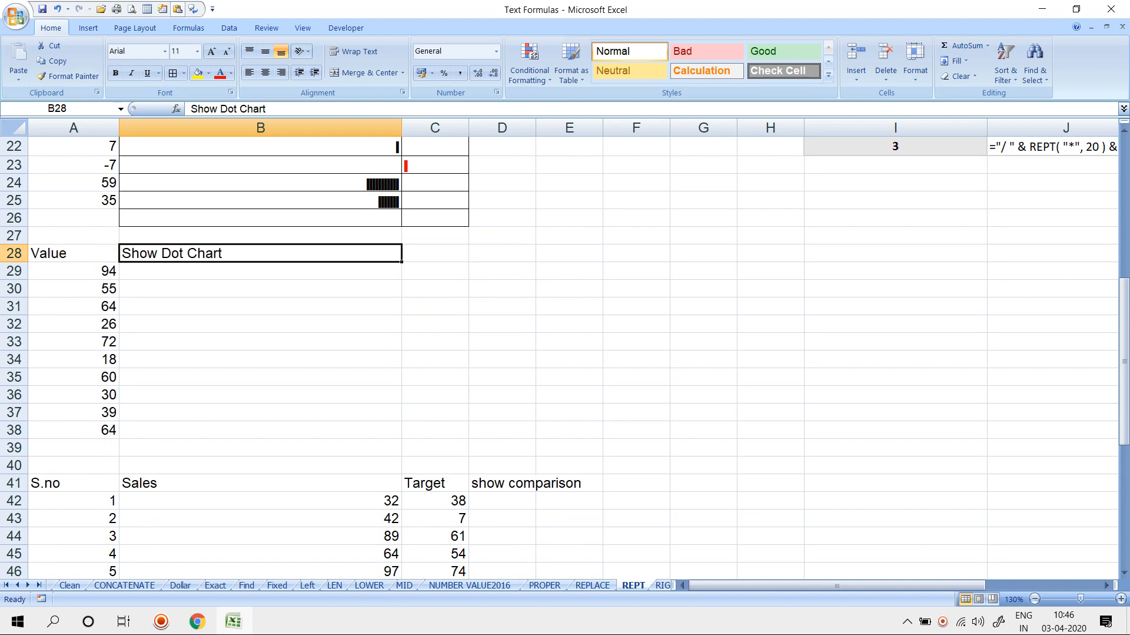
click(260, 271)
text(=re)
key(Down)
key(Down)
key(Tab)
key(Left)
key(BackSpace)
key(BackSpace)
key(BackSpace)
text(" ")
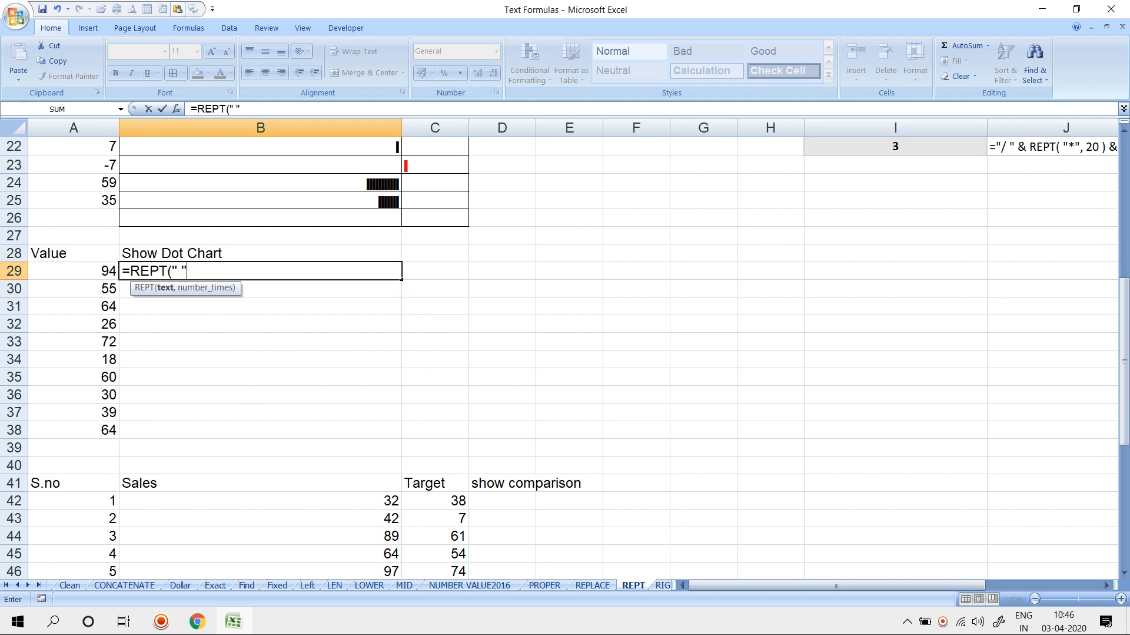
text(,)
key(Left)
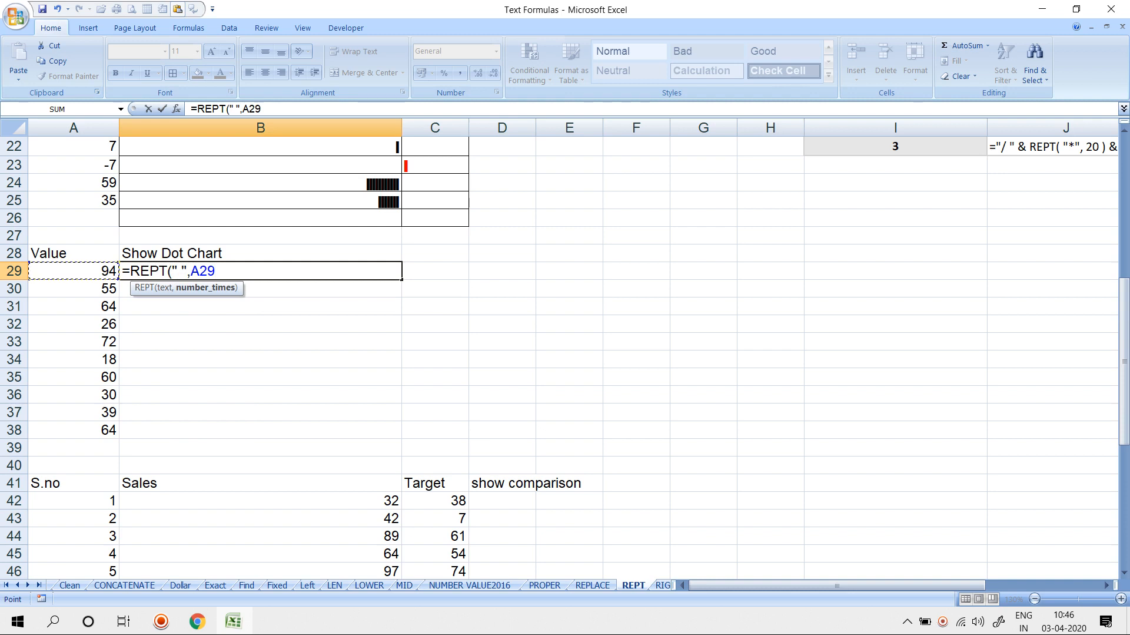
text())
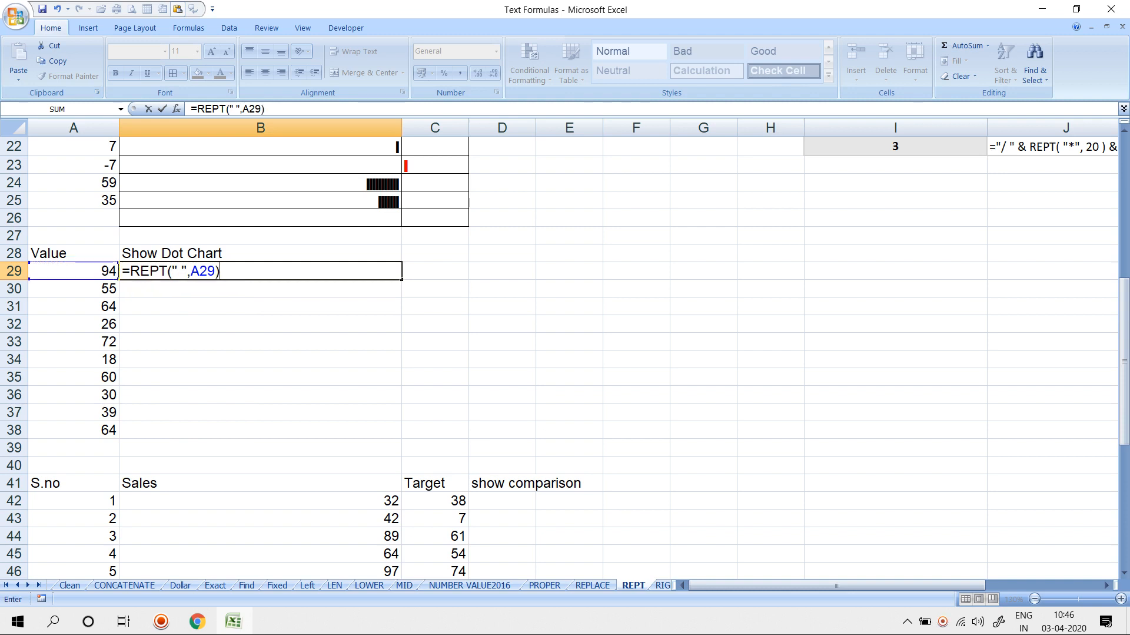
text(&"o")
key(Return)
key(Up)
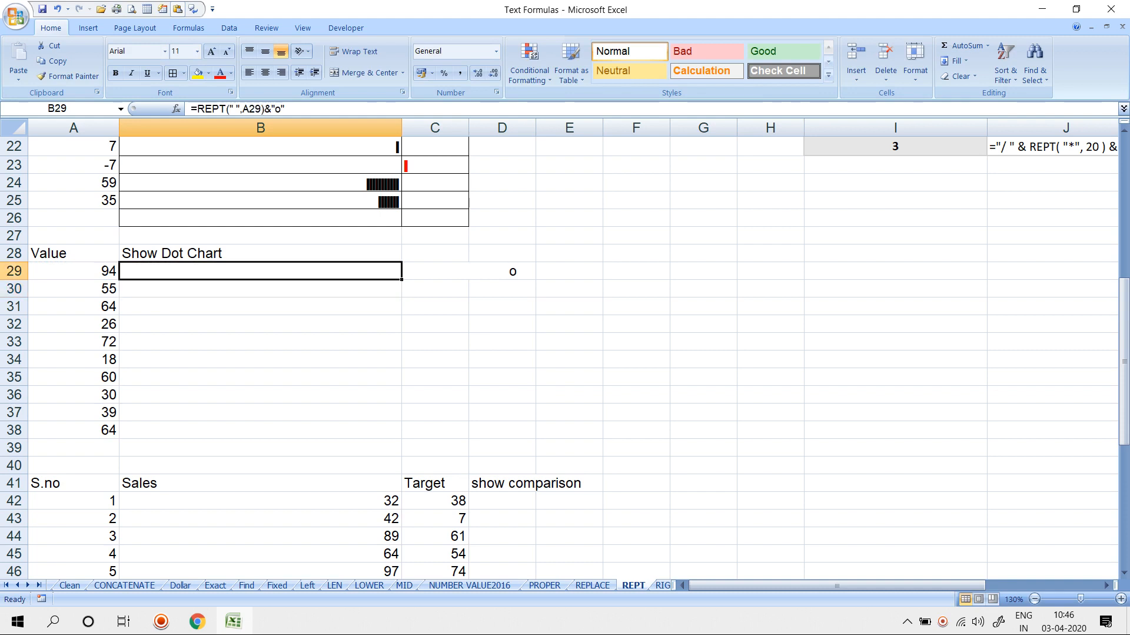
double_click(401, 279)
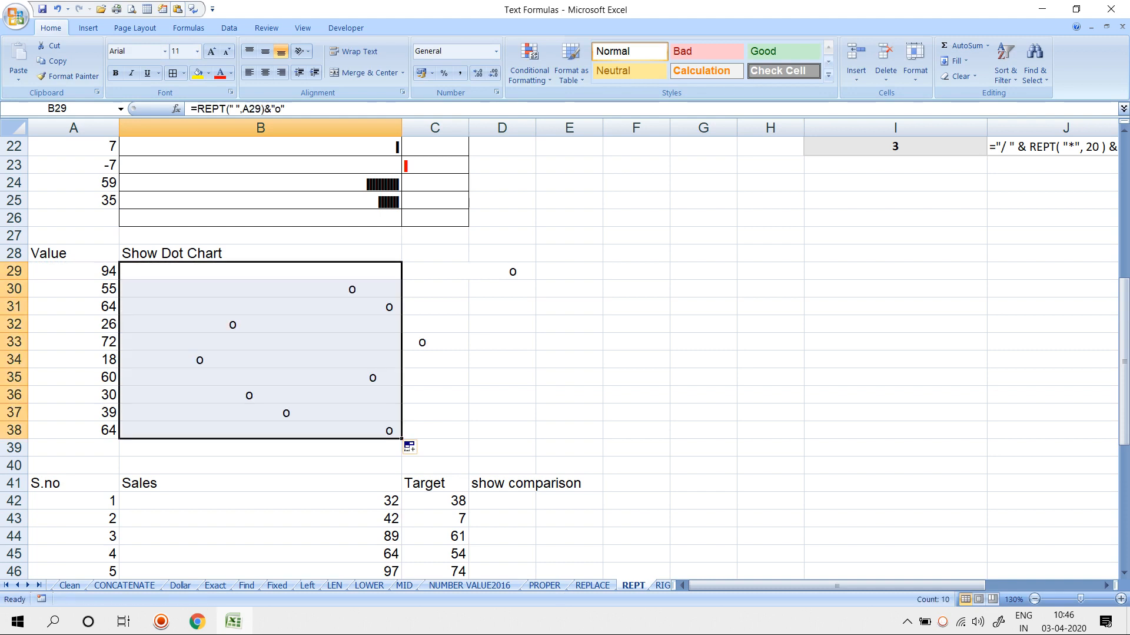
Format the dot chart cells B29:B38 with a yellow fill and a bold red font.
click(199, 73)
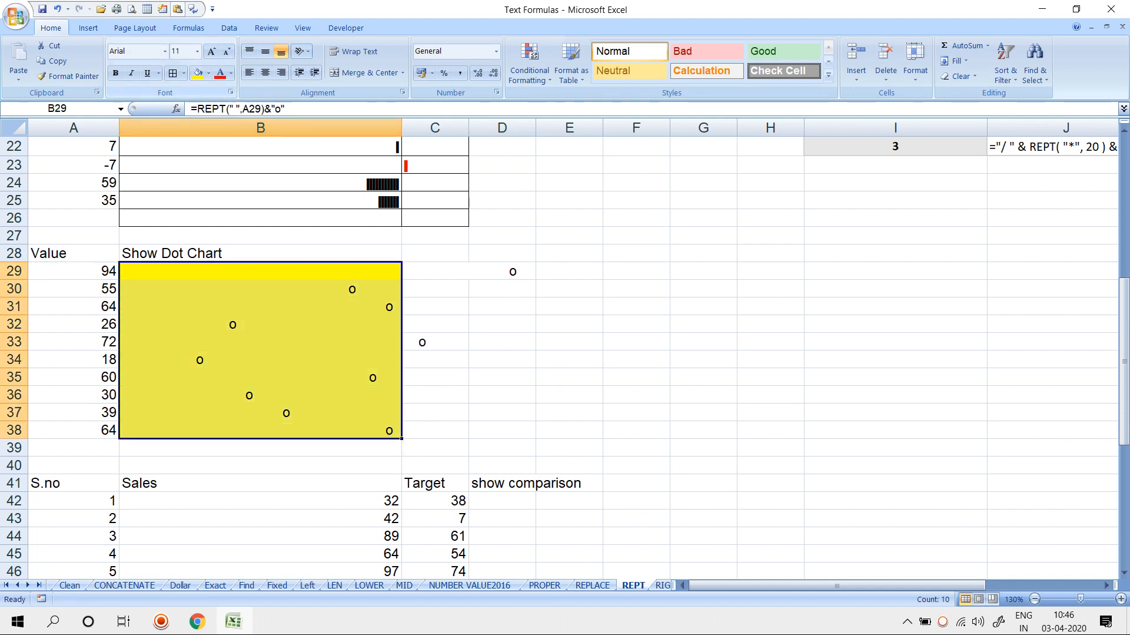
click(219, 73)
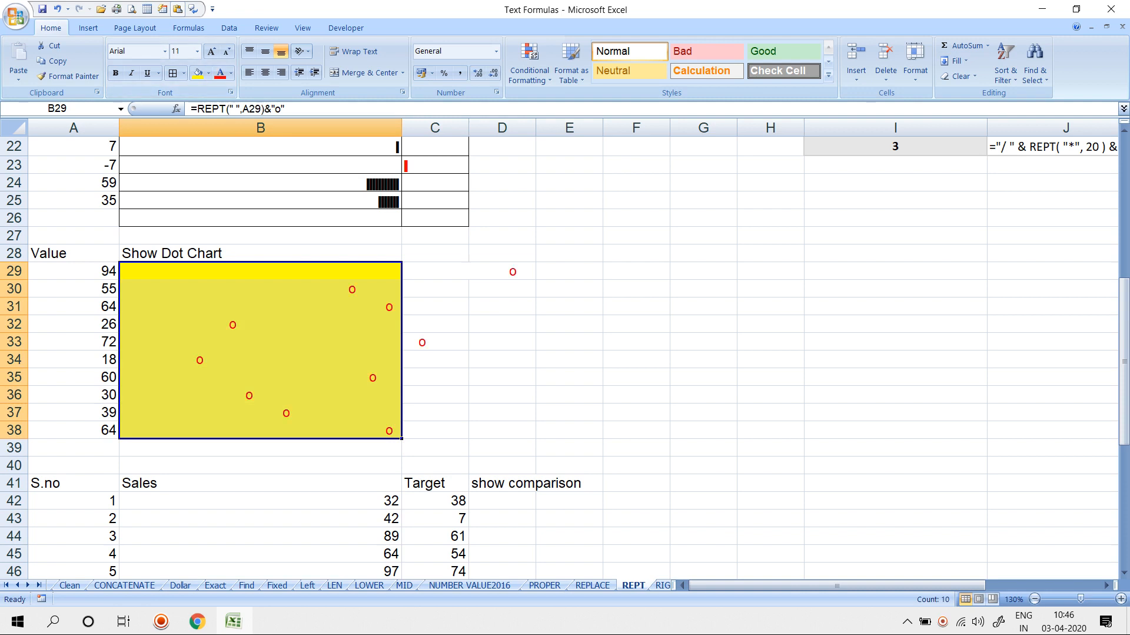
click(116, 73)
click(435, 342)
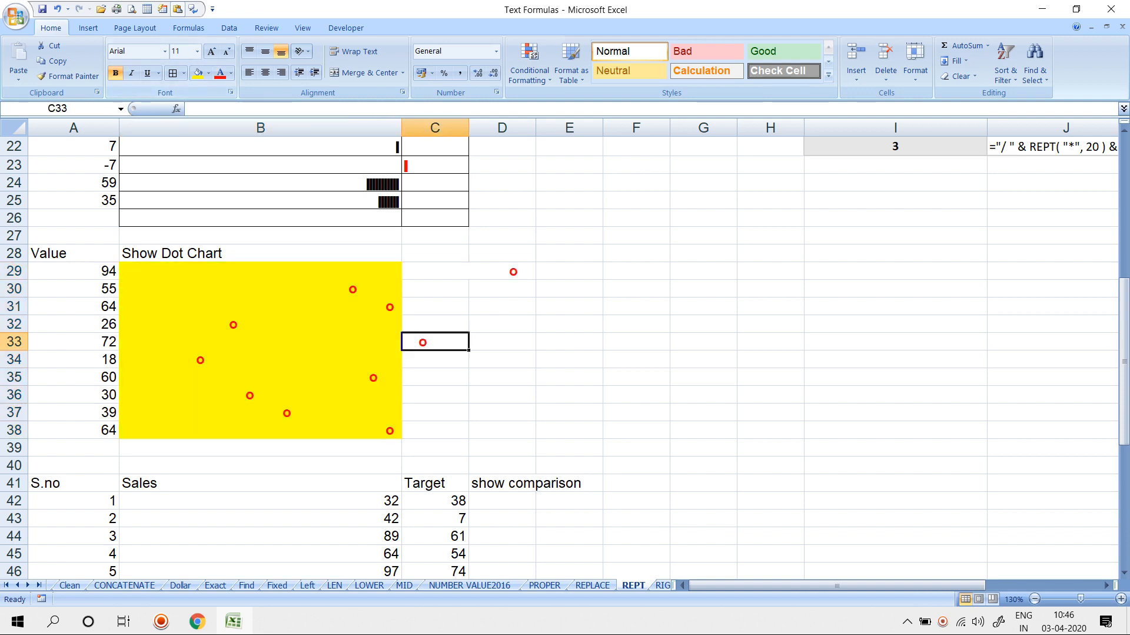
Divide the repeat count in the B29 formula by 5, as A29/5, and fill it down to B38.
click(260, 270)
key(F2)
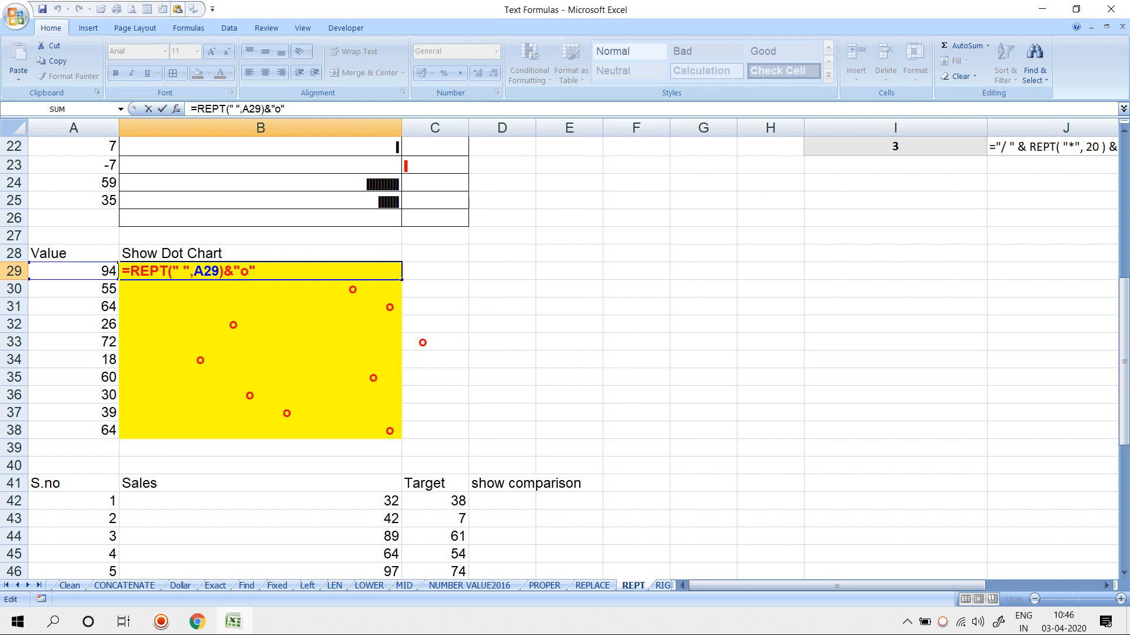
click(220, 271)
text(/5)
key(Return)
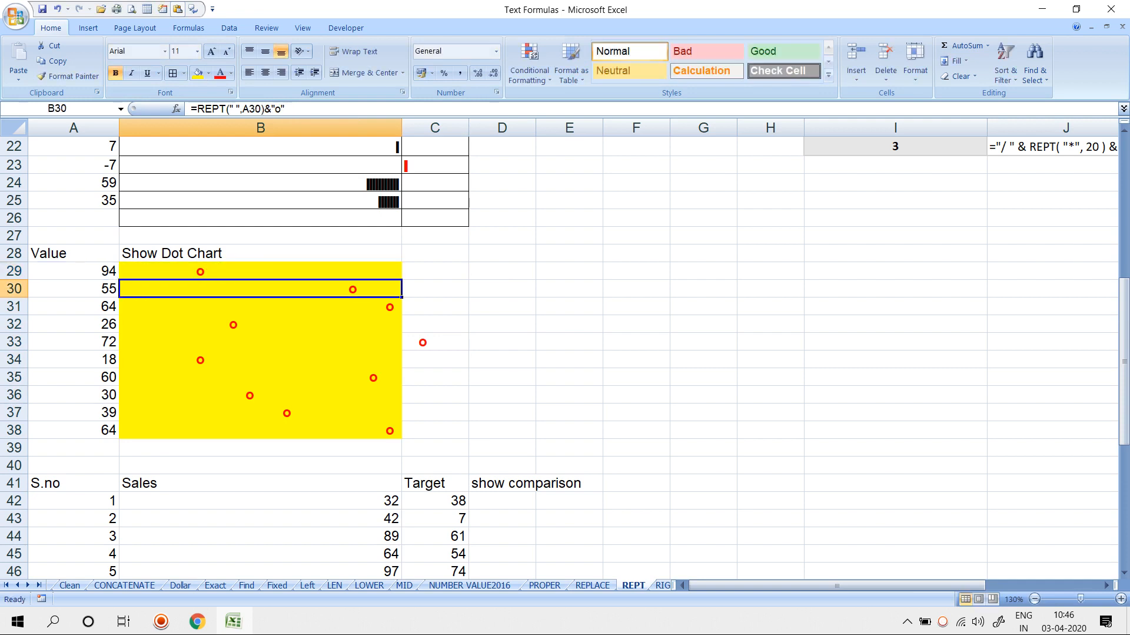
key(Up)
key(ctrl+shift+Down)
key(ctrl+d)
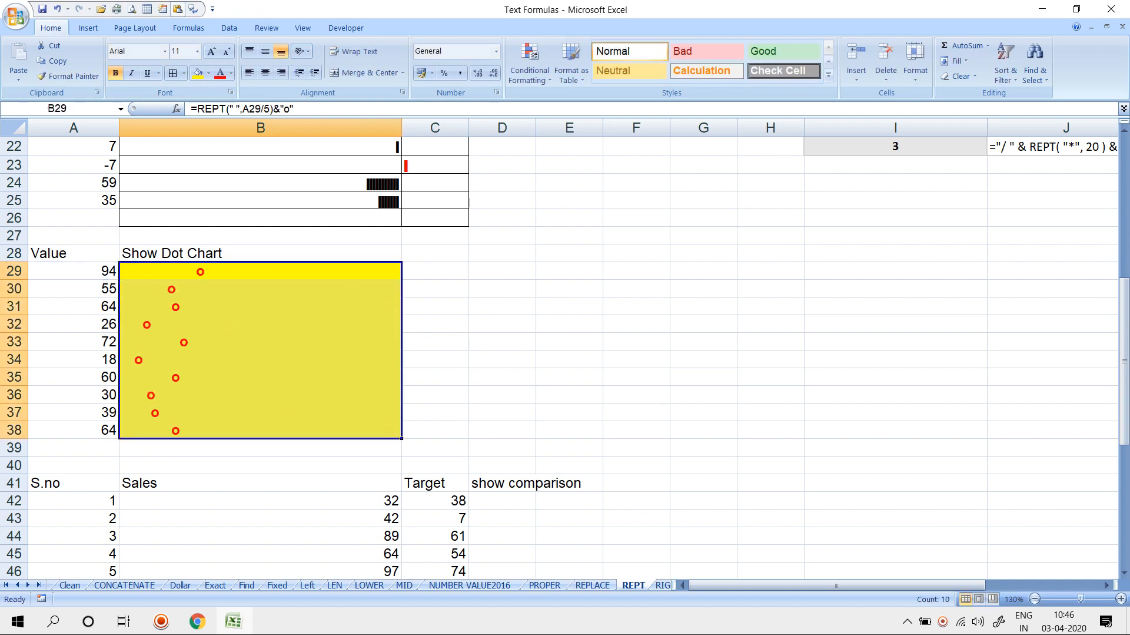
click(569, 288)
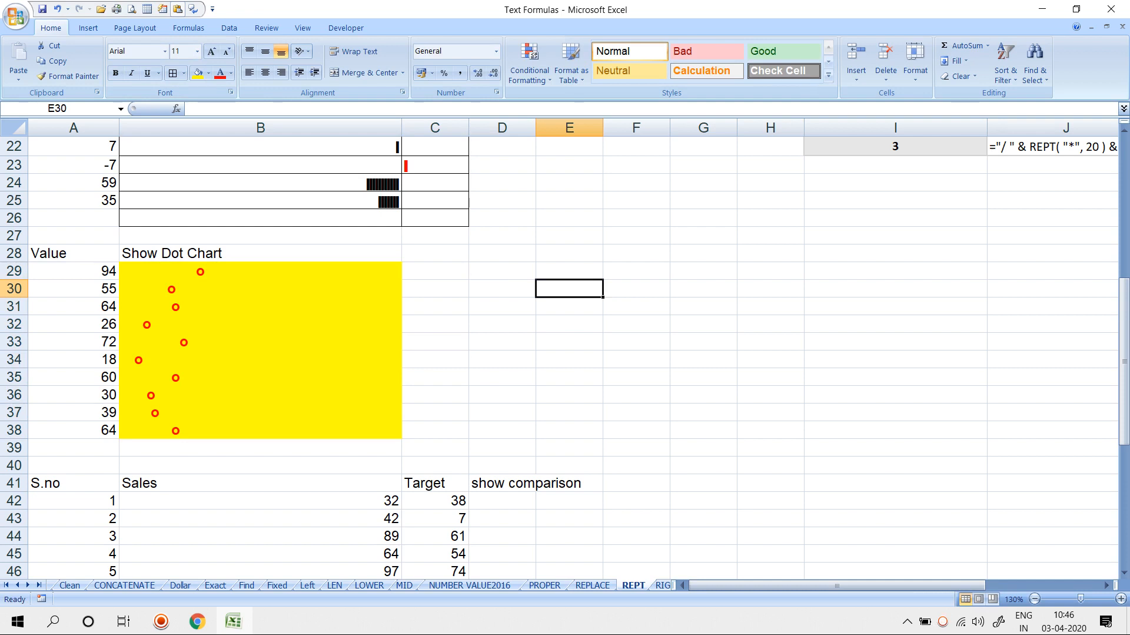
Test the dot chart by entering 74, 90 and 500 in turn in A31.
click(73, 306)
text(74)
key(Return)
key(Up)
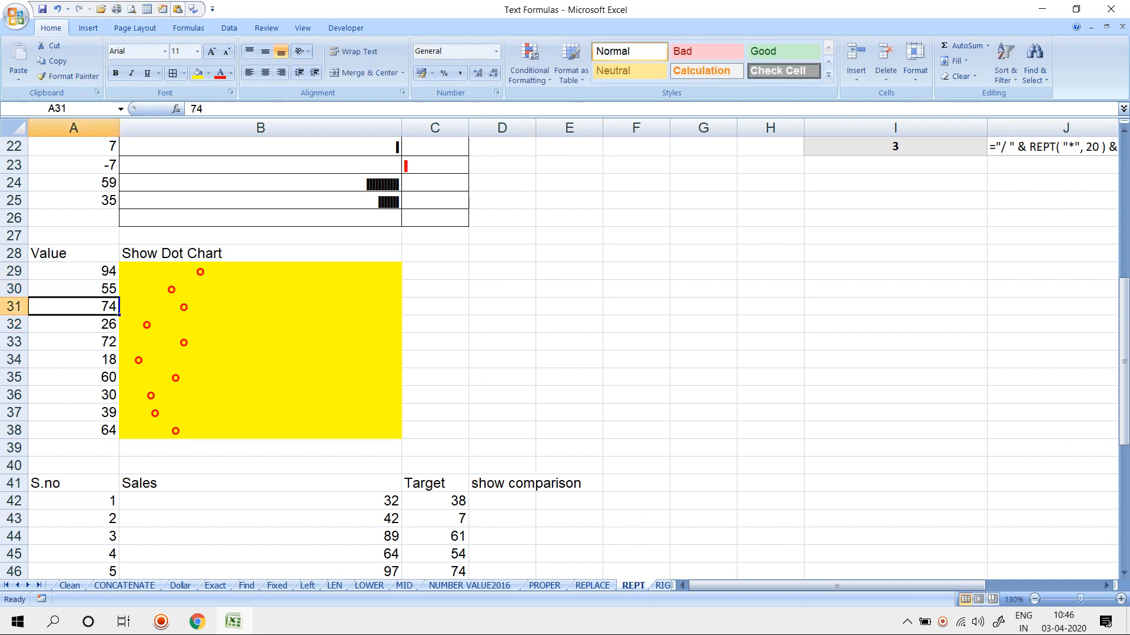
text(90)
key(Return)
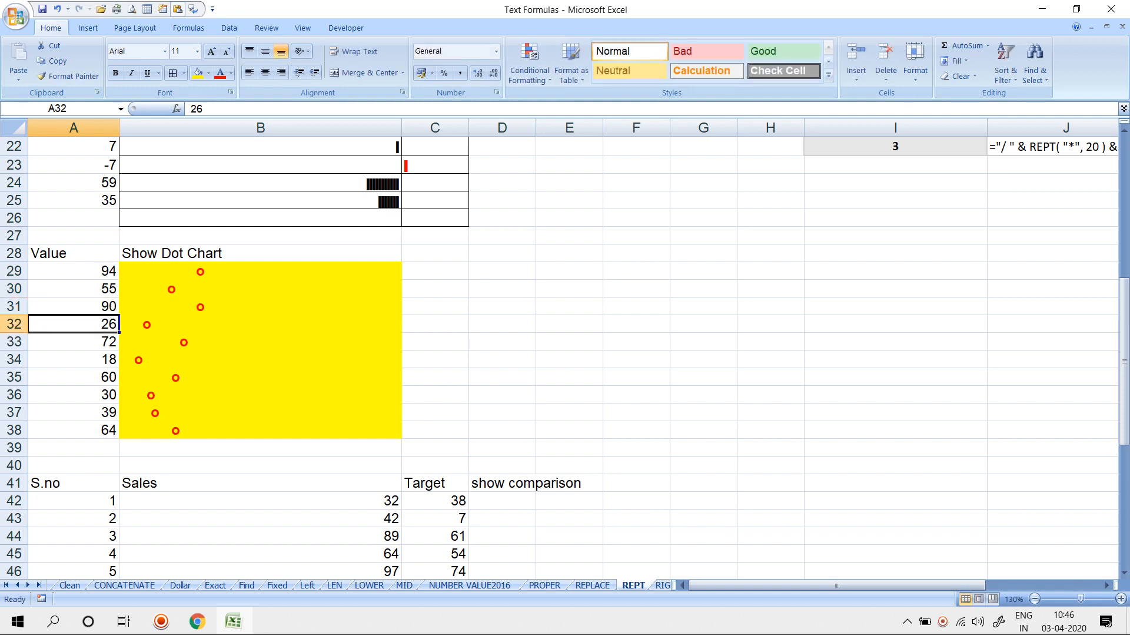
key(Up)
text(500)
key(Return)
Set the value in A31 to 200.
key(Up)
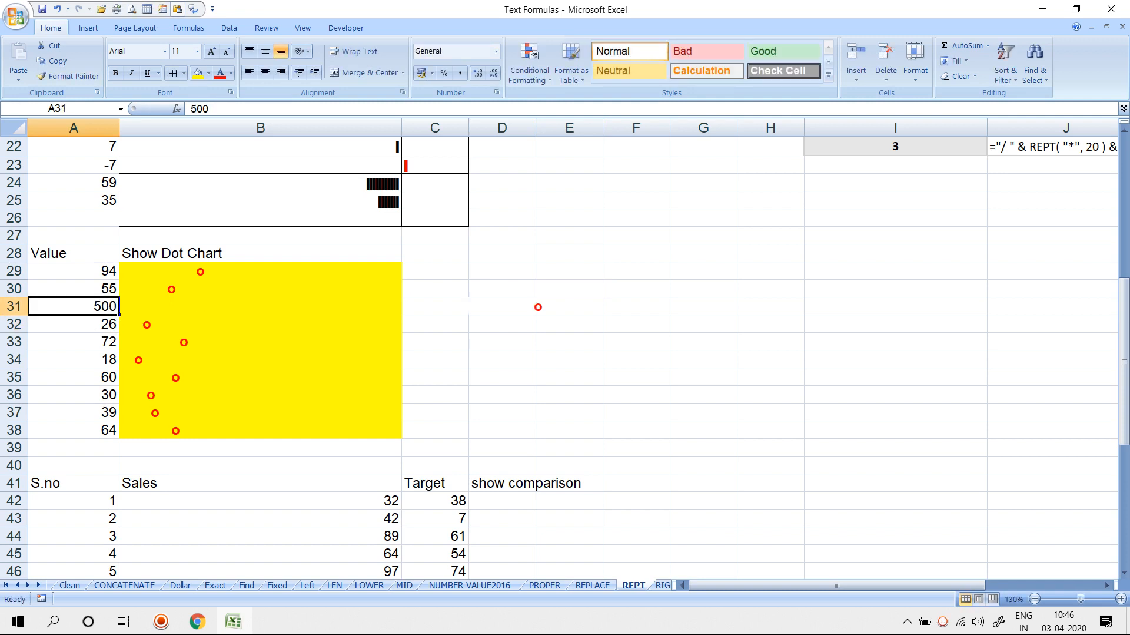
text(200)
key(Return)
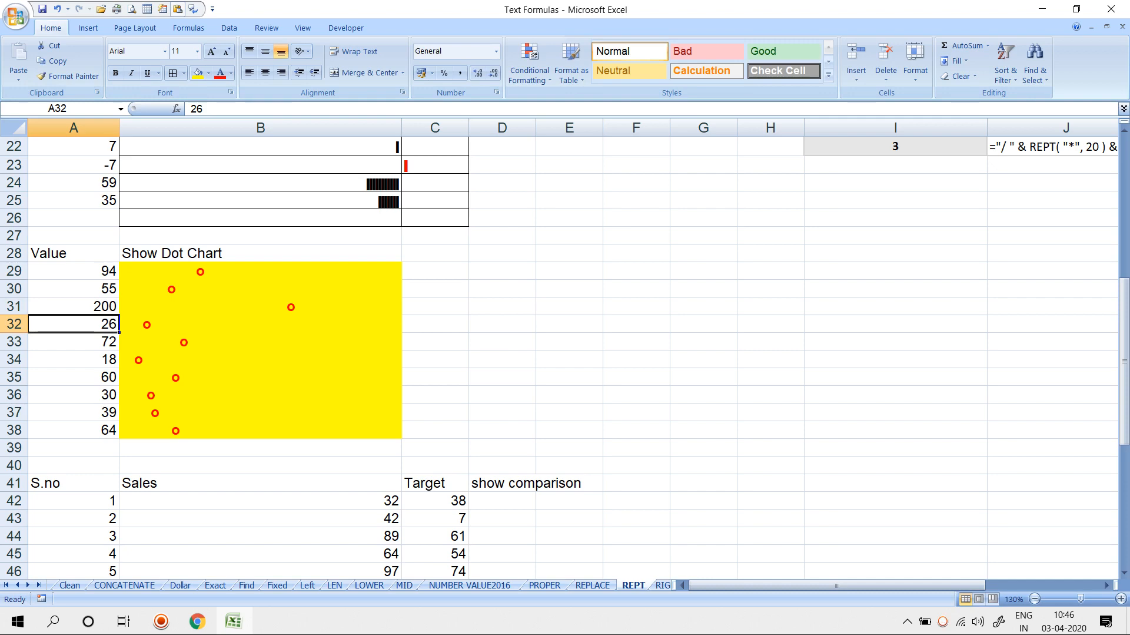
click(260, 306)
Look over the charts and remaining exercises on the REPT sheet, including the Sales and Target comparison table.
scroll(260, 306, down, 7)
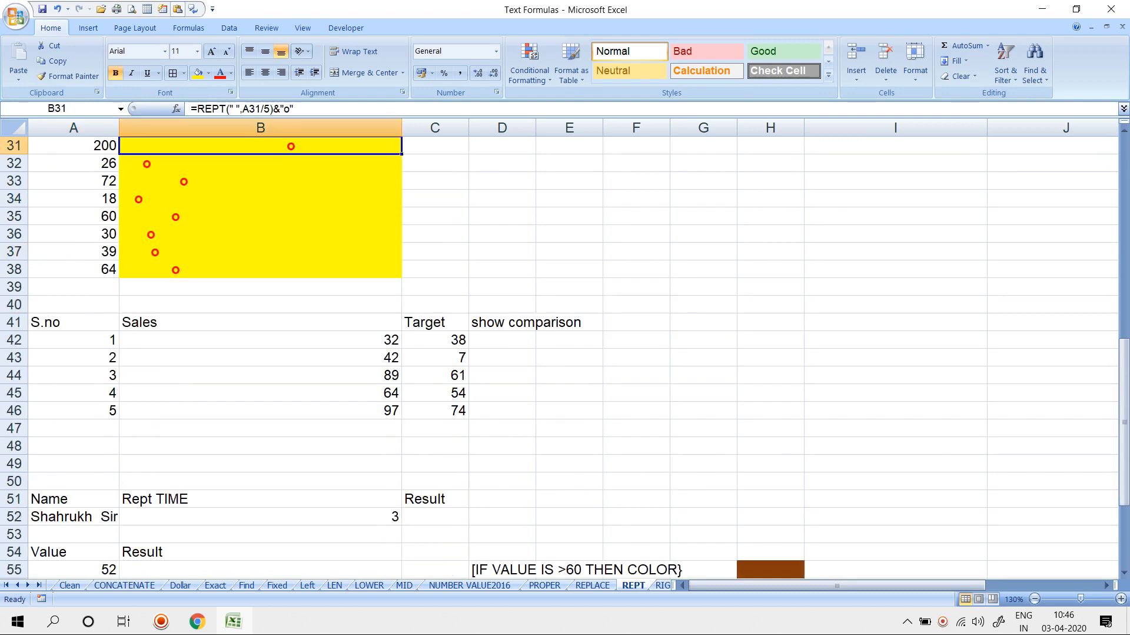
scroll(260, 306, up, 3)
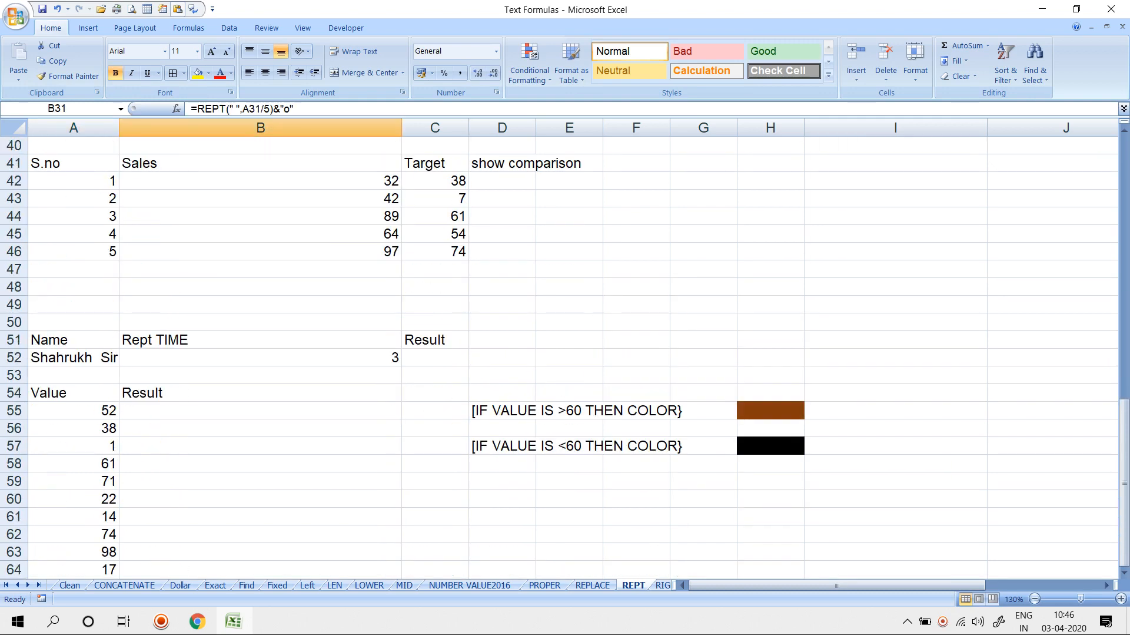
drag(259, 269, 259, 357)
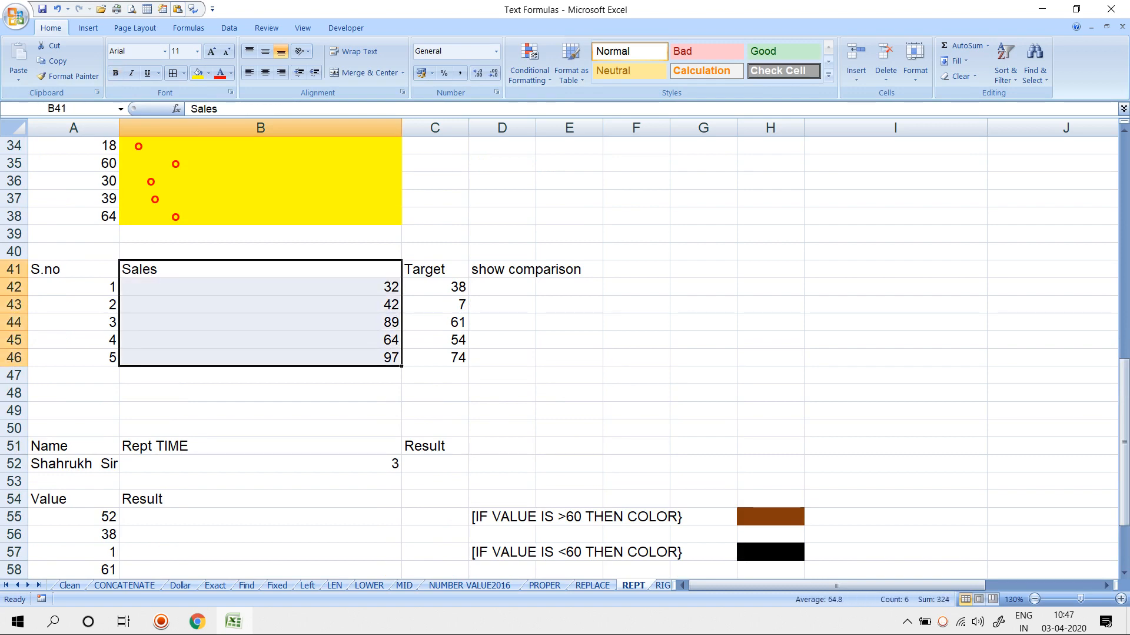
scroll(260, 353, up, 7)
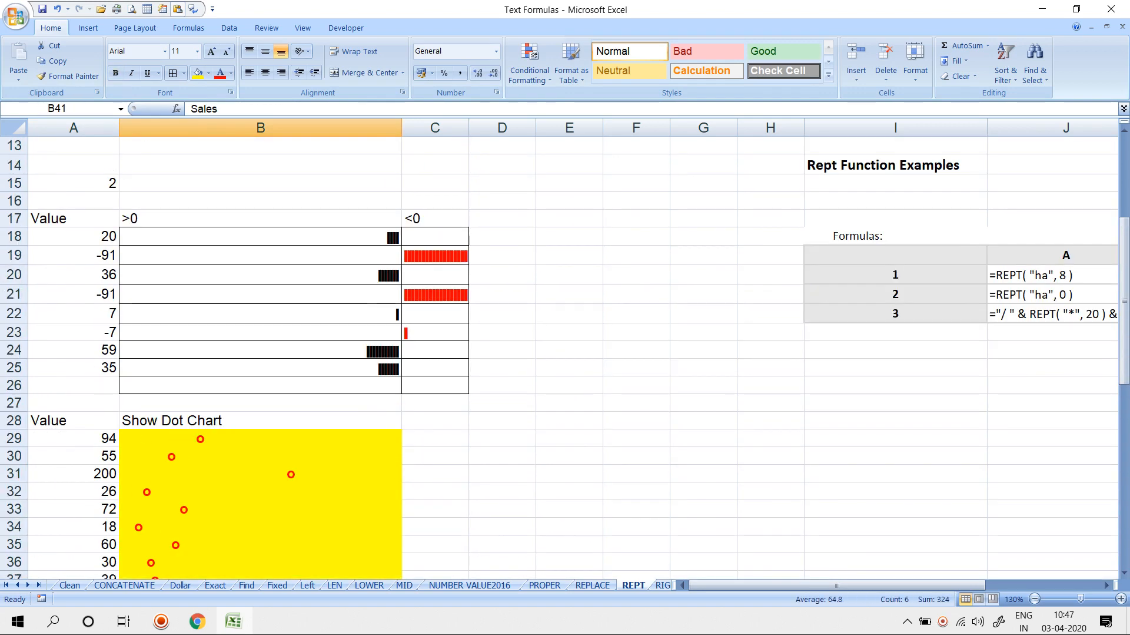
scroll(260, 353, up, 4)
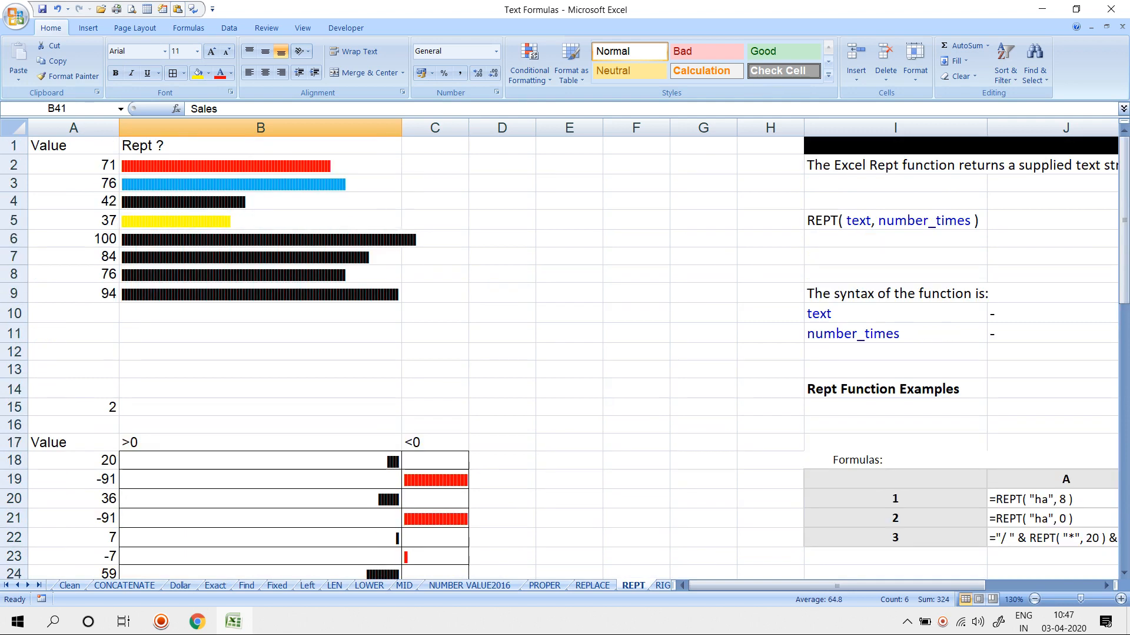
scroll(261, 354, down, 17)
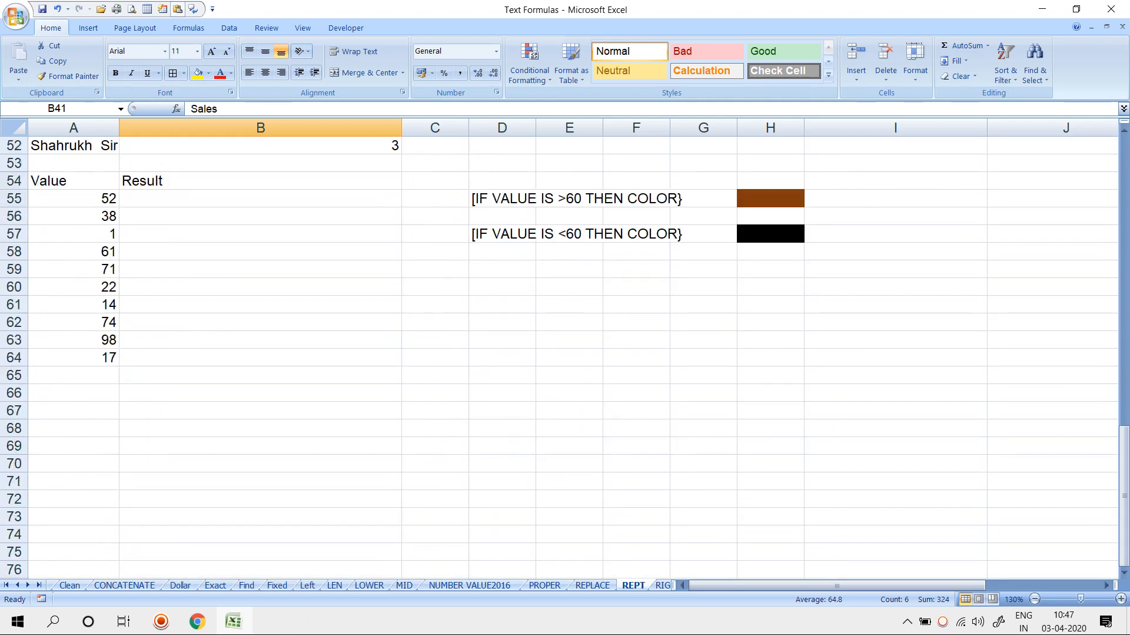
scroll(560, 353, up, 10)
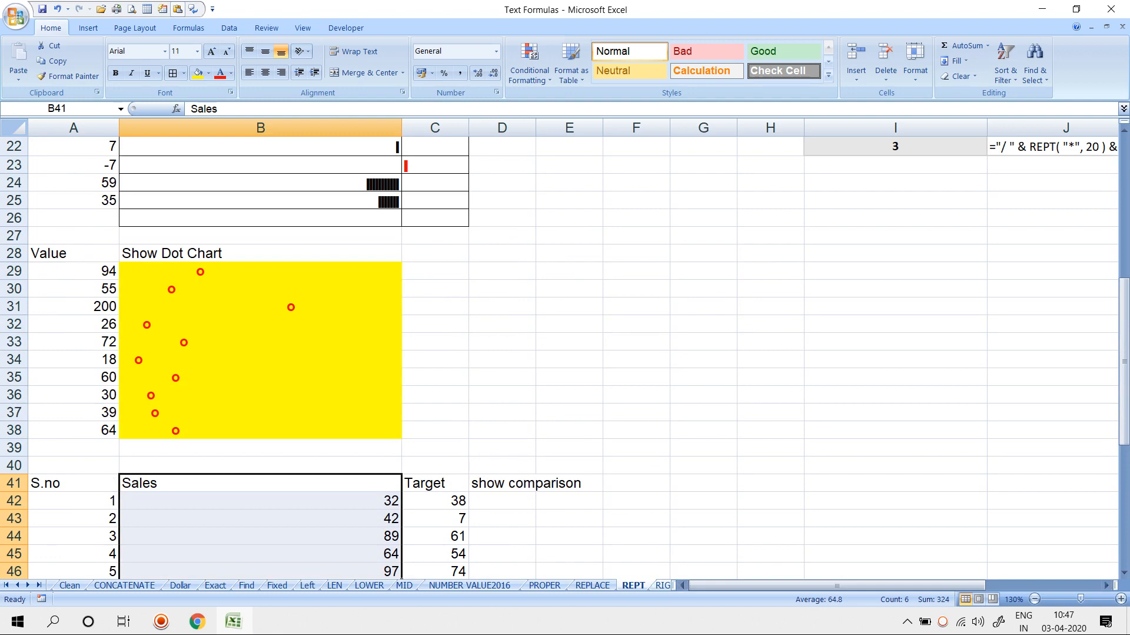
Widen the sheet tab area, go through the RIGHT and SEARCH sheets to the SUBSTITUTE sheet, and zoom it to 115%.
drag(675, 584, 838, 584)
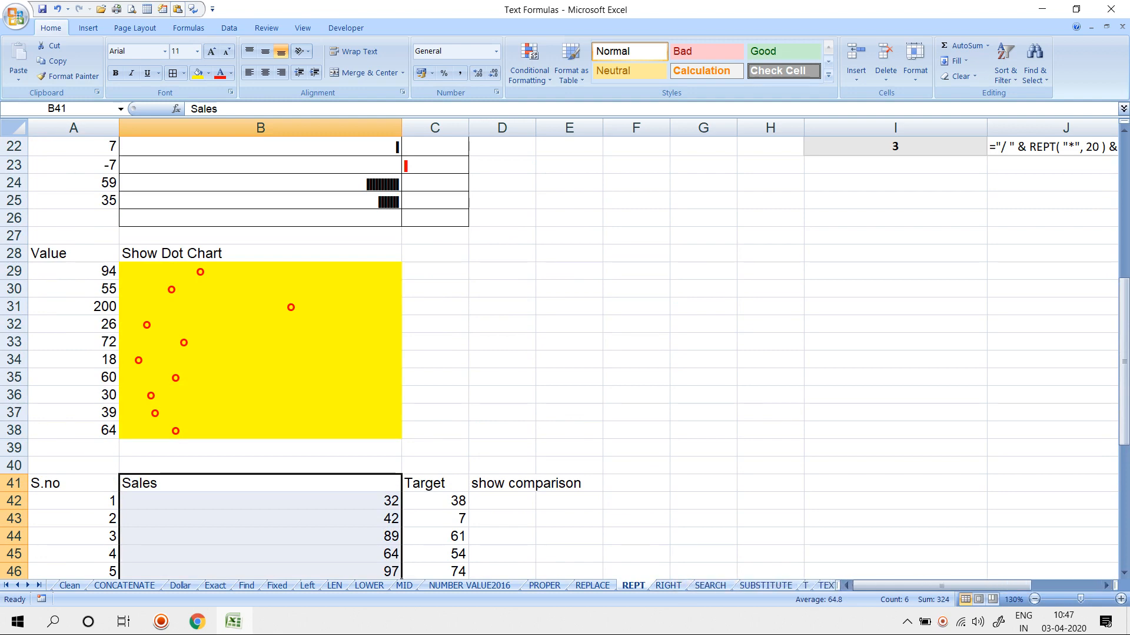
click(669, 585)
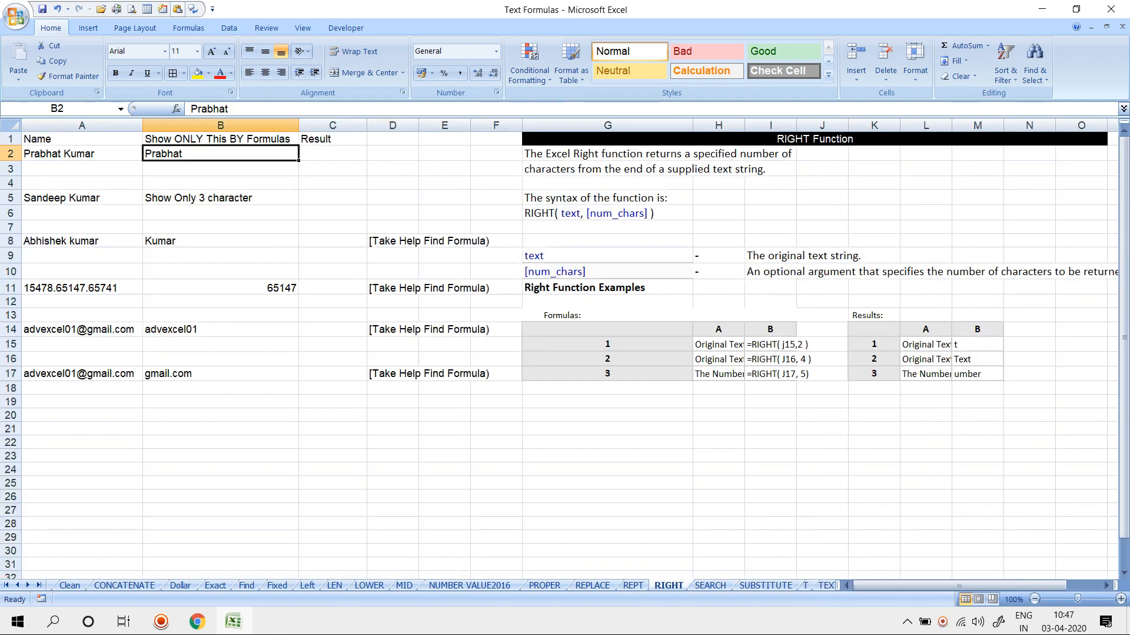
key(ctrl+Page_Down)
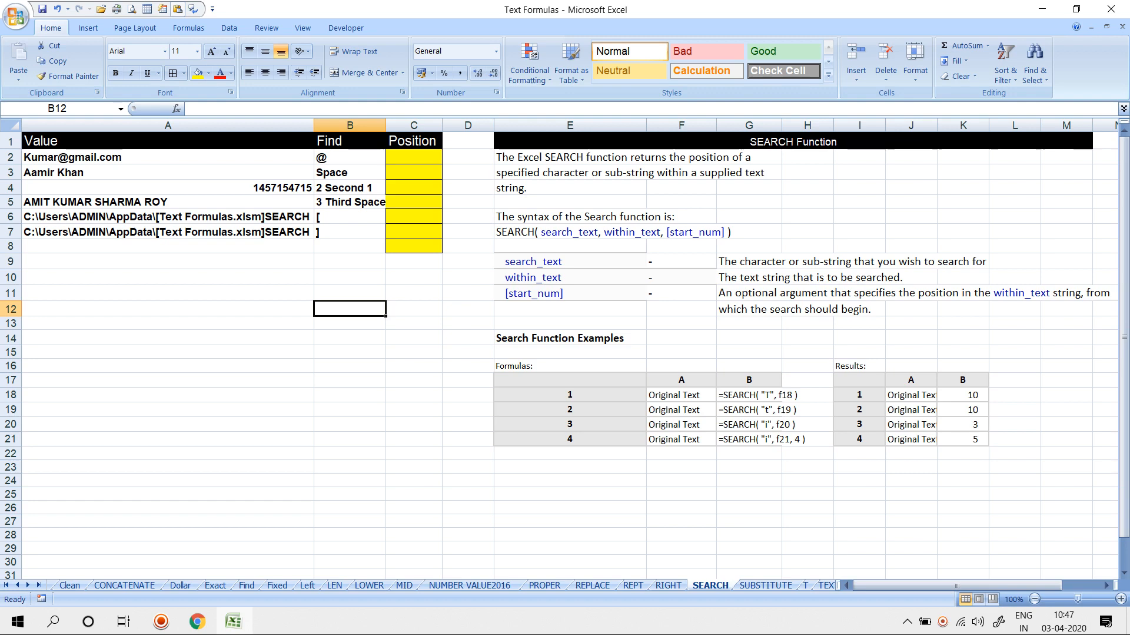
key(ctrl+Page_Down)
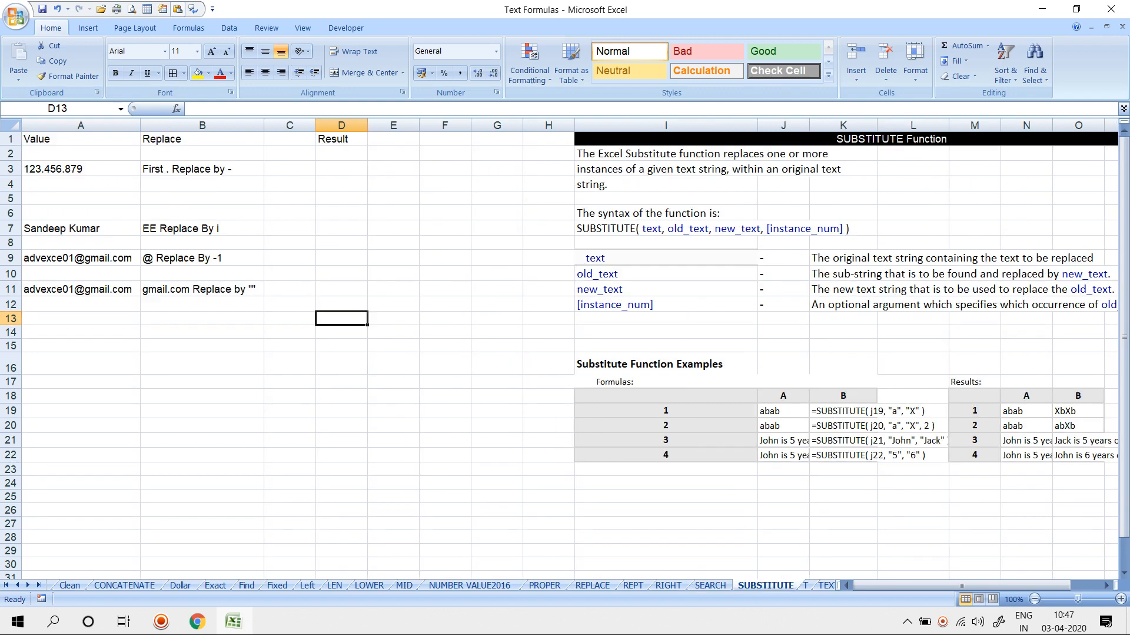
scroll(559, 347, up, 1)
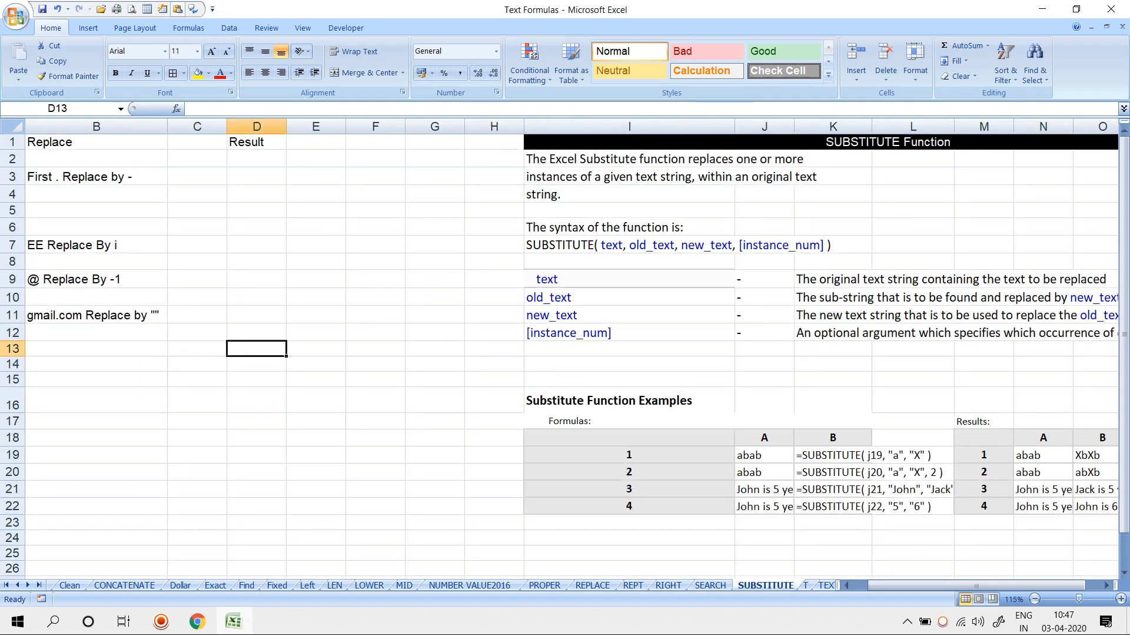
Select the Result cell D3 in the row of the 123.456.879 value on the SUBSTITUTE sheet.
click(316, 228)
click(256, 158)
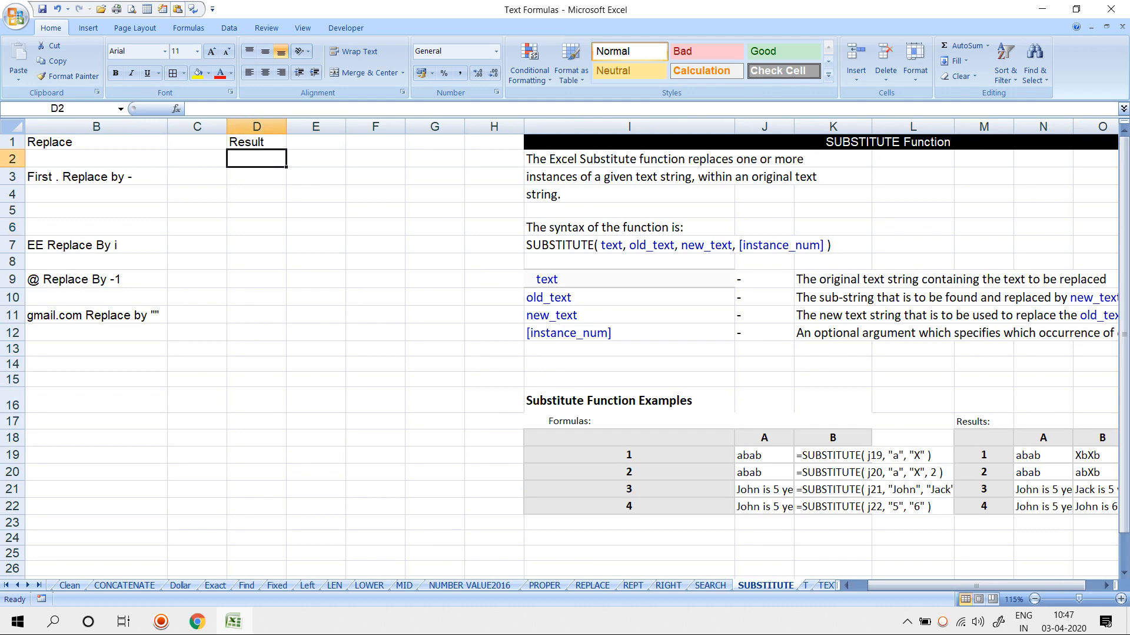
key(Left)
key(Left)
key(Left)
key(Down)
key(Right)
key(Right)
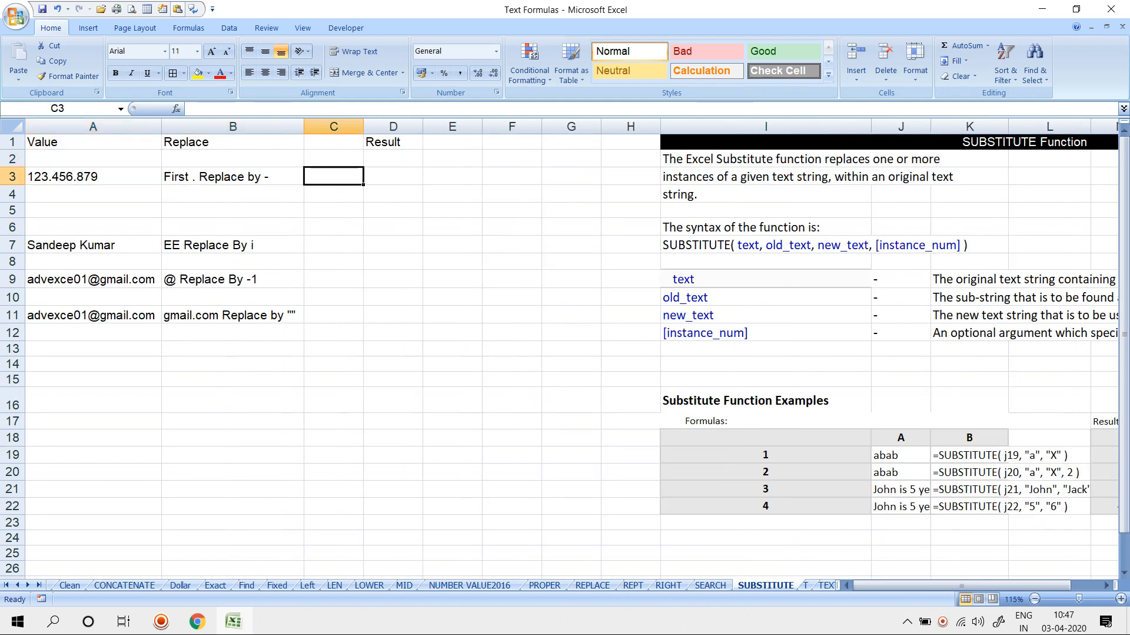
key(Right)
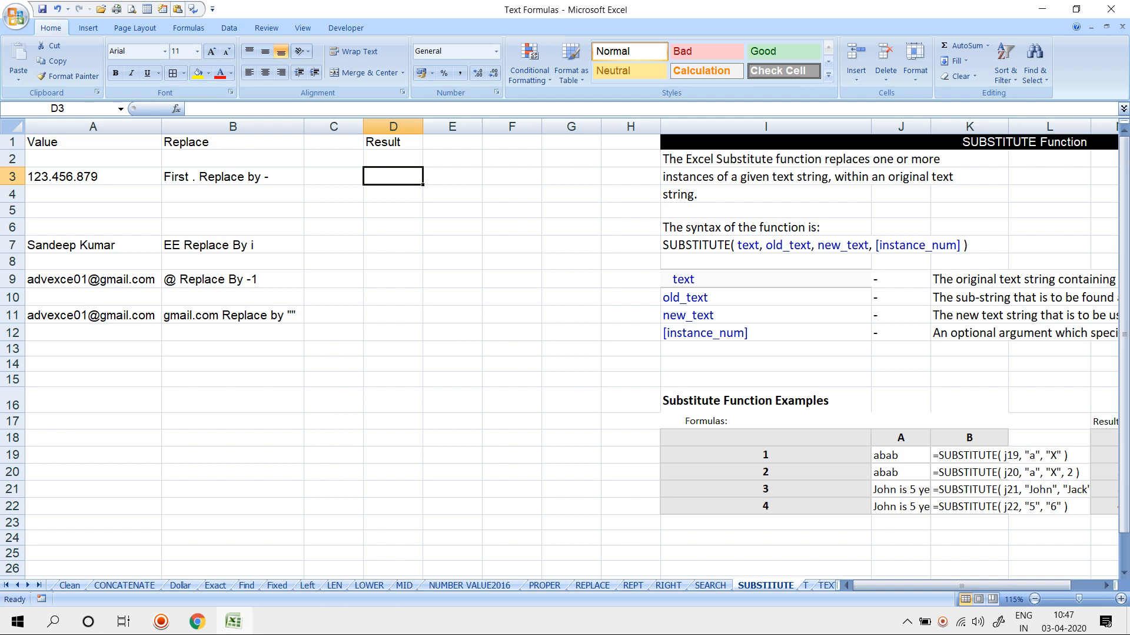
Enter a SUBSTITUTE formula in D3 that replaces every "." in A3 with "-".
key(Left)
key(Left)
key(Left)
key(Right)
key(Right)
key(Right)
text(=sub)
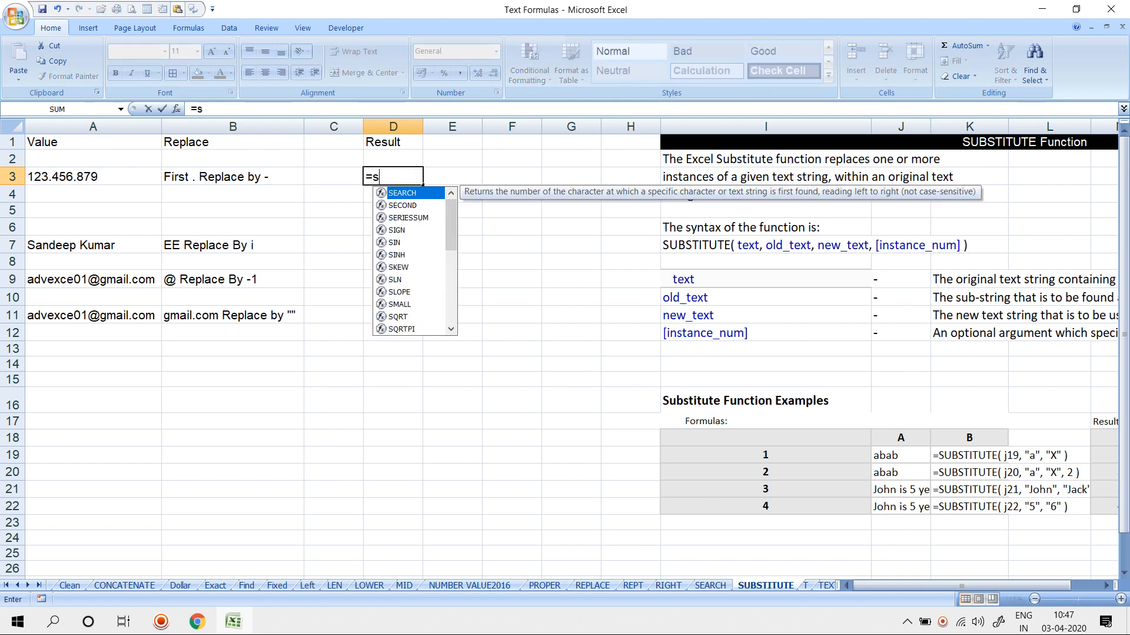
key(Tab)
key(Left)
key(Left)
key(Left)
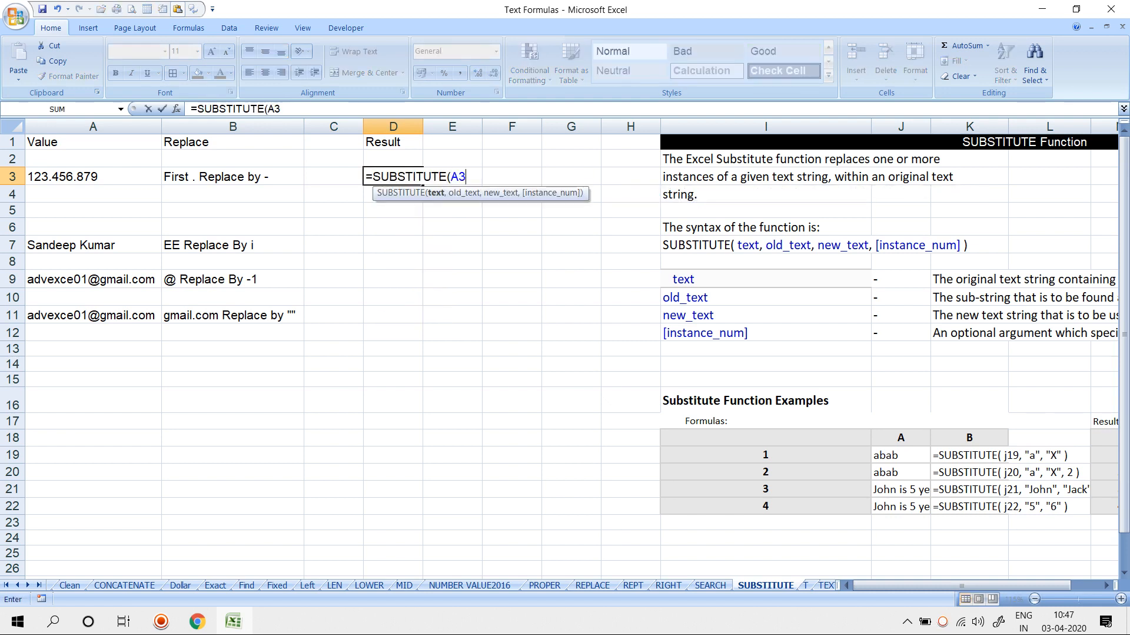
text(,)
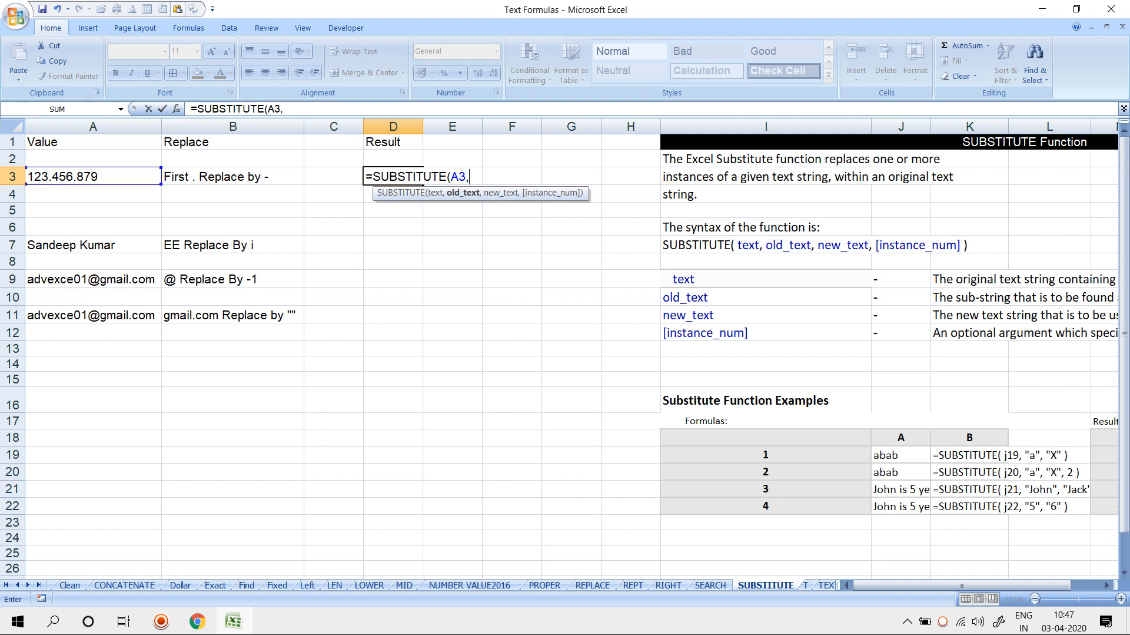
text(".","-)
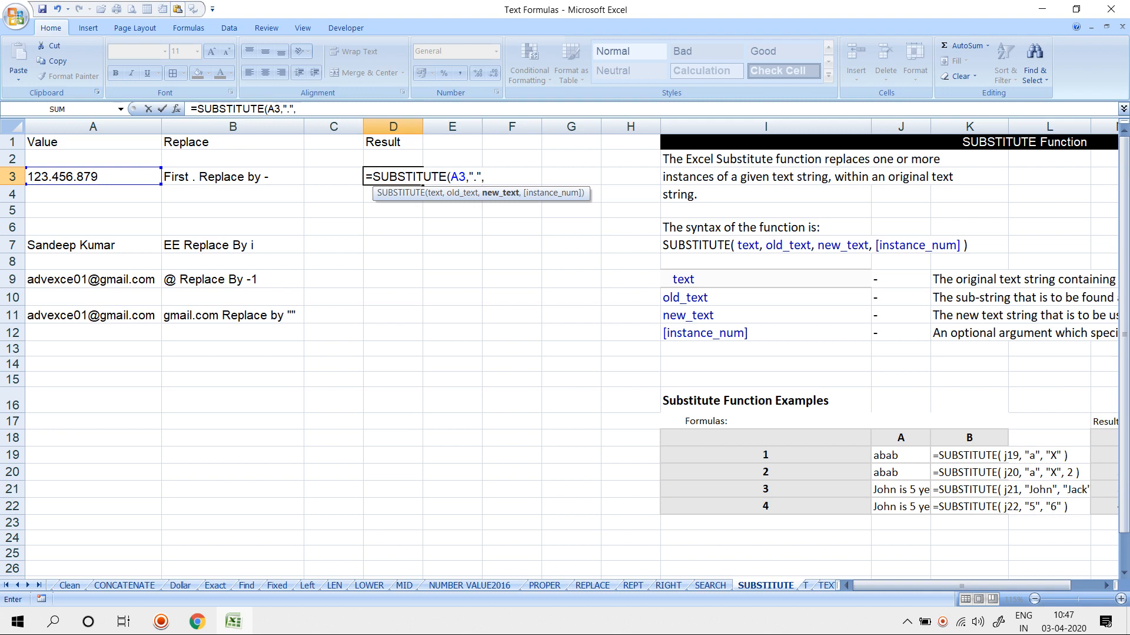
text("))
key(Return)
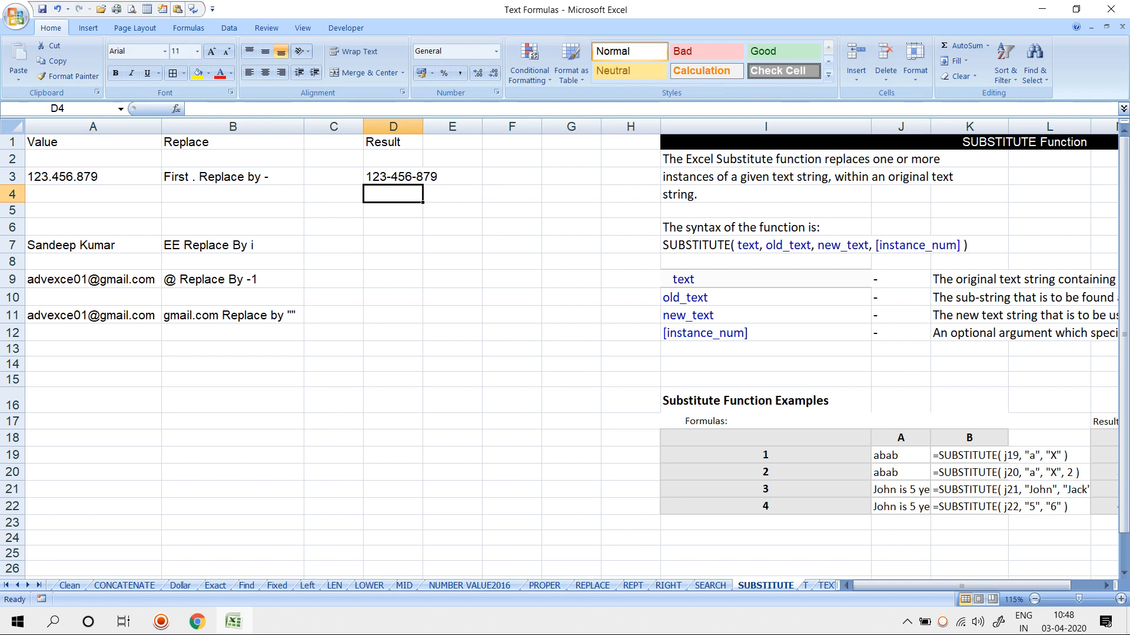
Add instance number 1 to the D3 formula so only the first "." is replaced.
key(Up)
key(F2)
key(BackSpace)
text(,".","-",)
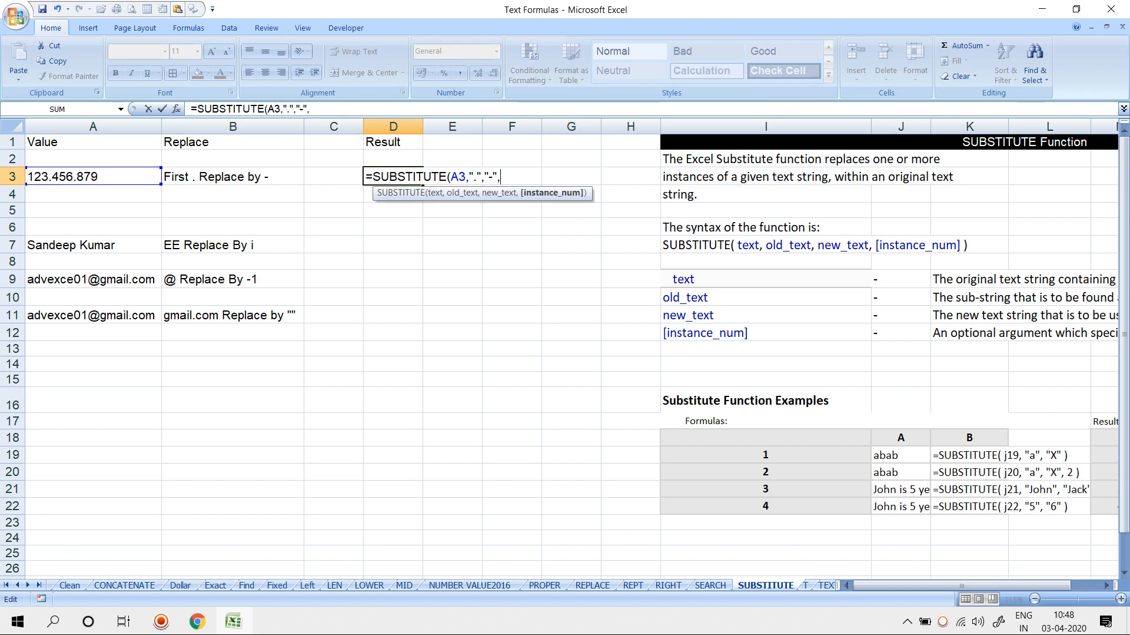
text(1)
key(Return)
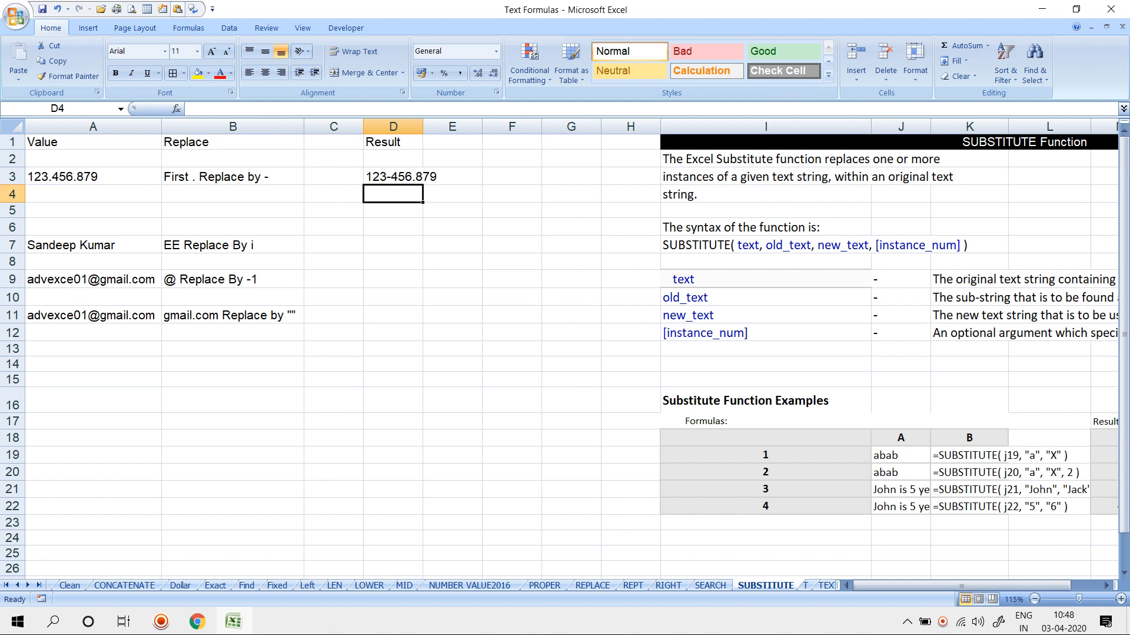
Set the instance number in the D3 formula to 2 so only the second "." is replaced.
key(Up)
key(F2)
key(BackSpace)
key(BackSpace)
text(2)
key(Return)
Try a SUBSTITUTE formula in D7 replacing "ee" in A7 with "I", with the instance number argument left empty.
key(Down)
key(Down)
key(Down)
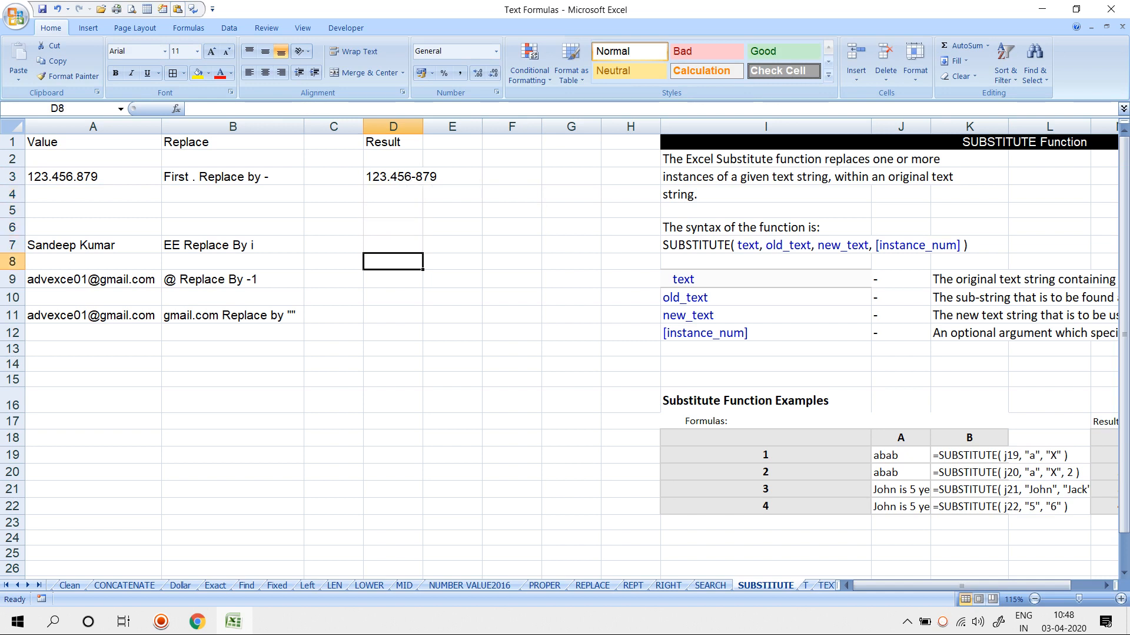
text(=sun)
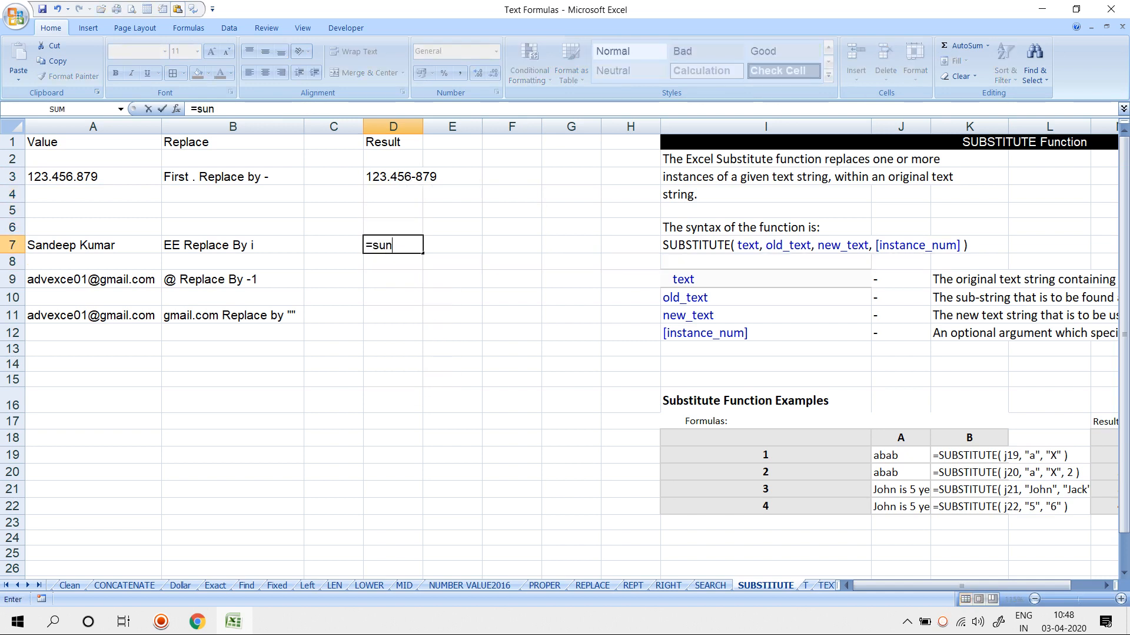
key(Tab)
key(Left)
key(Left)
key(Left)
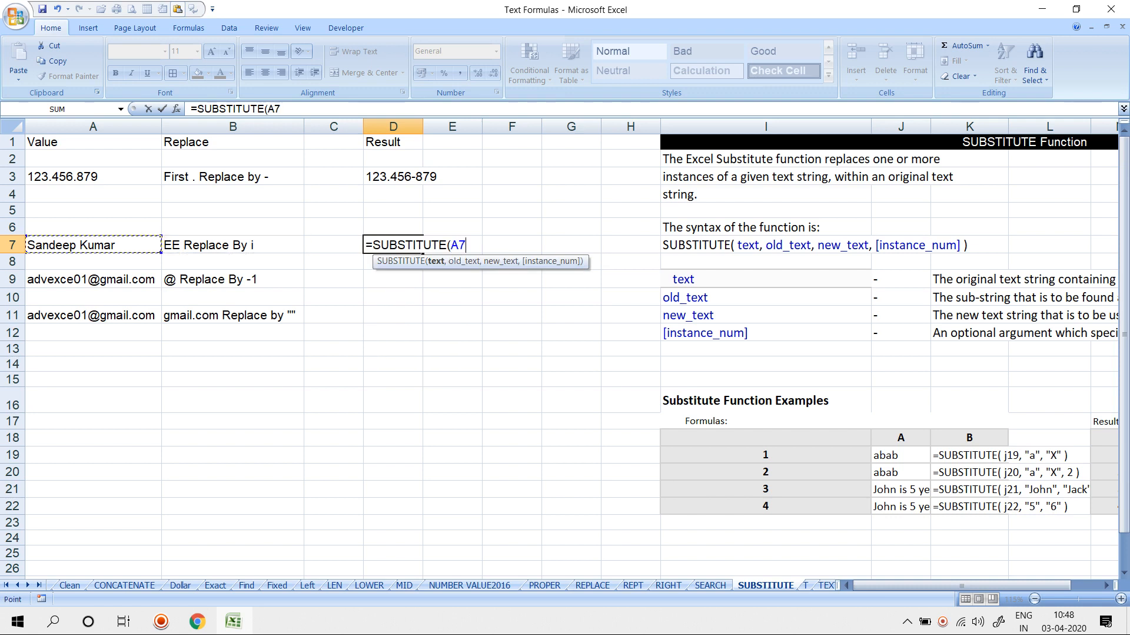
text(,"ee",")
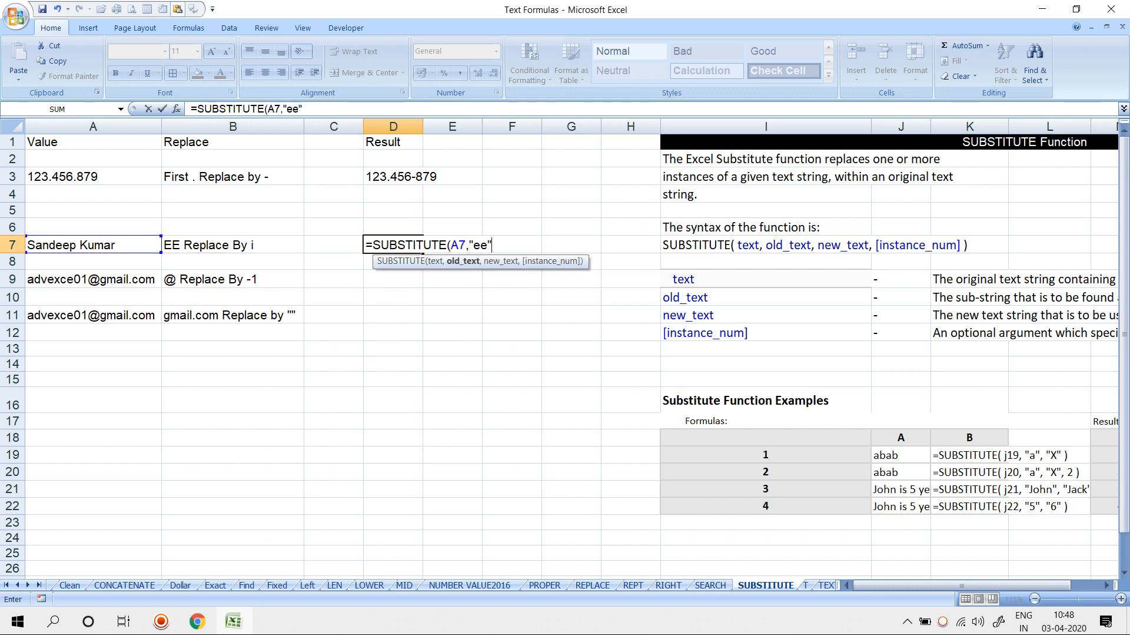
text(i)
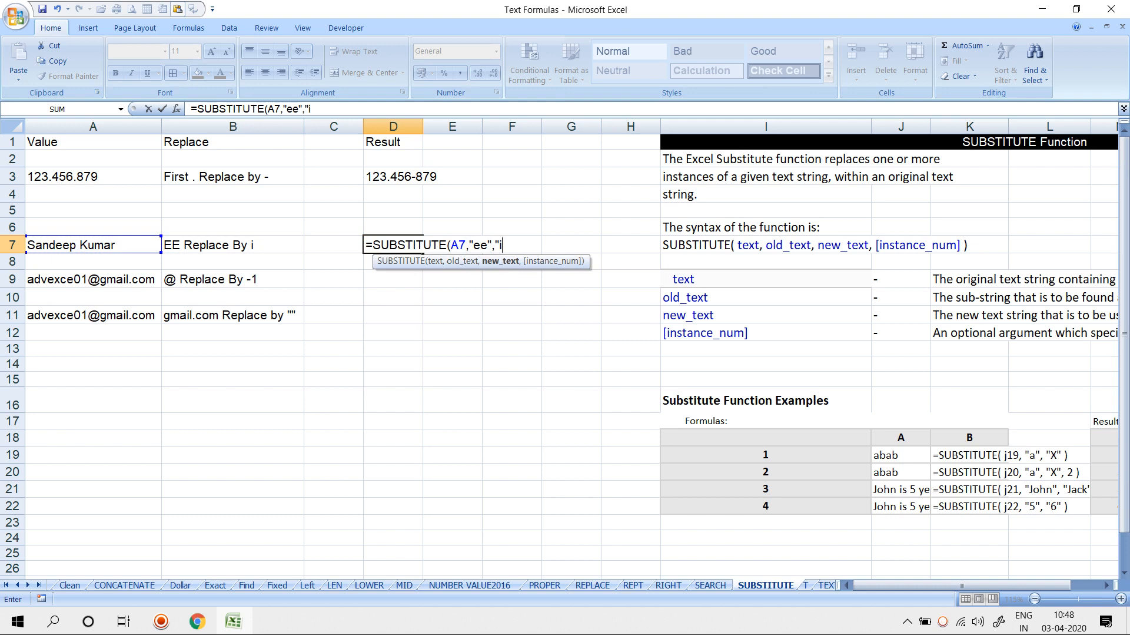
text(",)
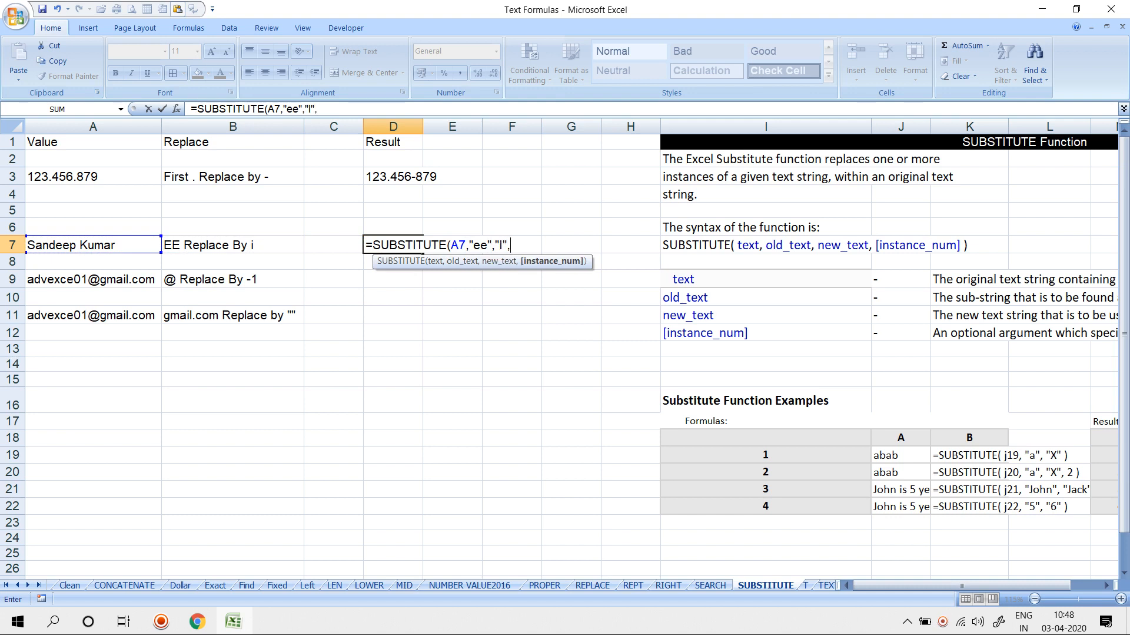
key(Return)
key(Up)
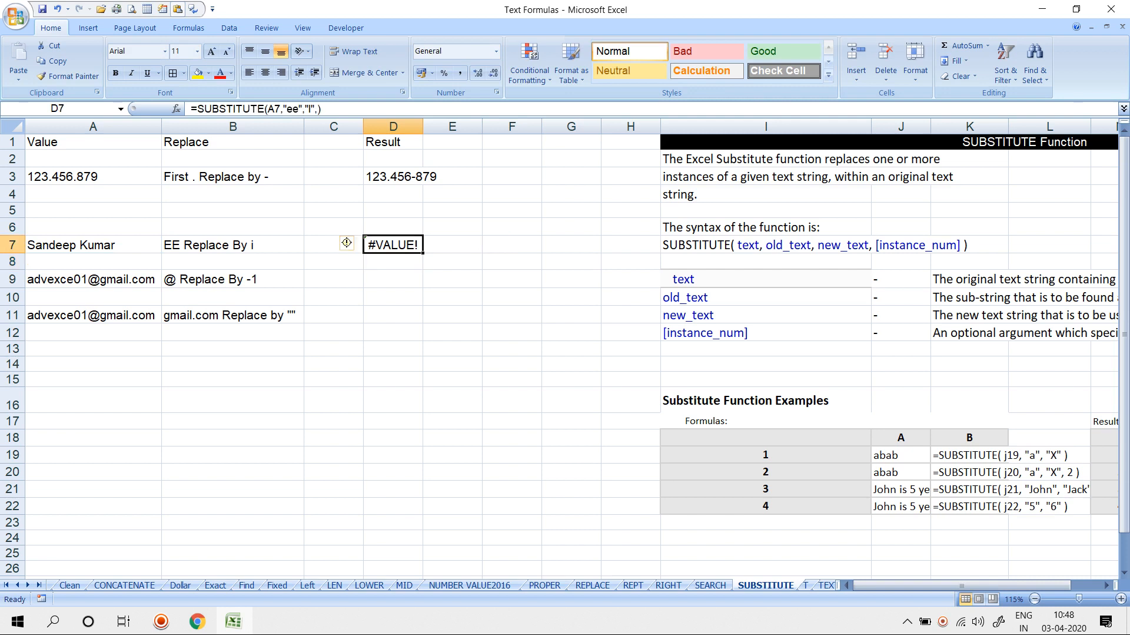
Recheck the arguments of the SUBSTITUTE formula in D7.
key(F2)
key(Return)
key(Up)
key(F2)
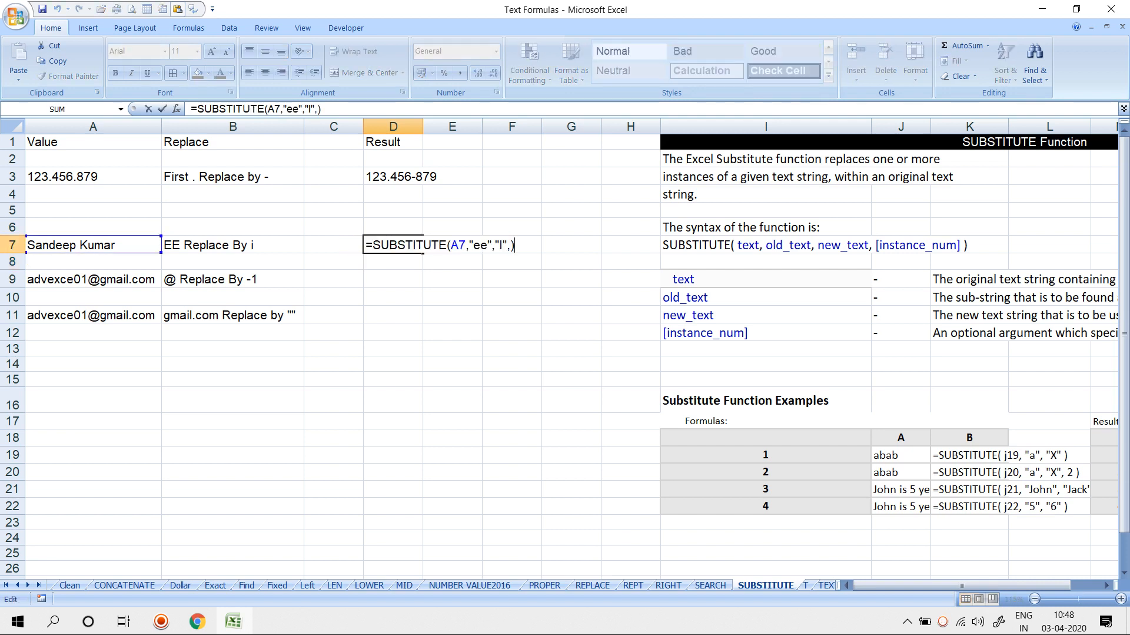
key(Return)
key(Up)
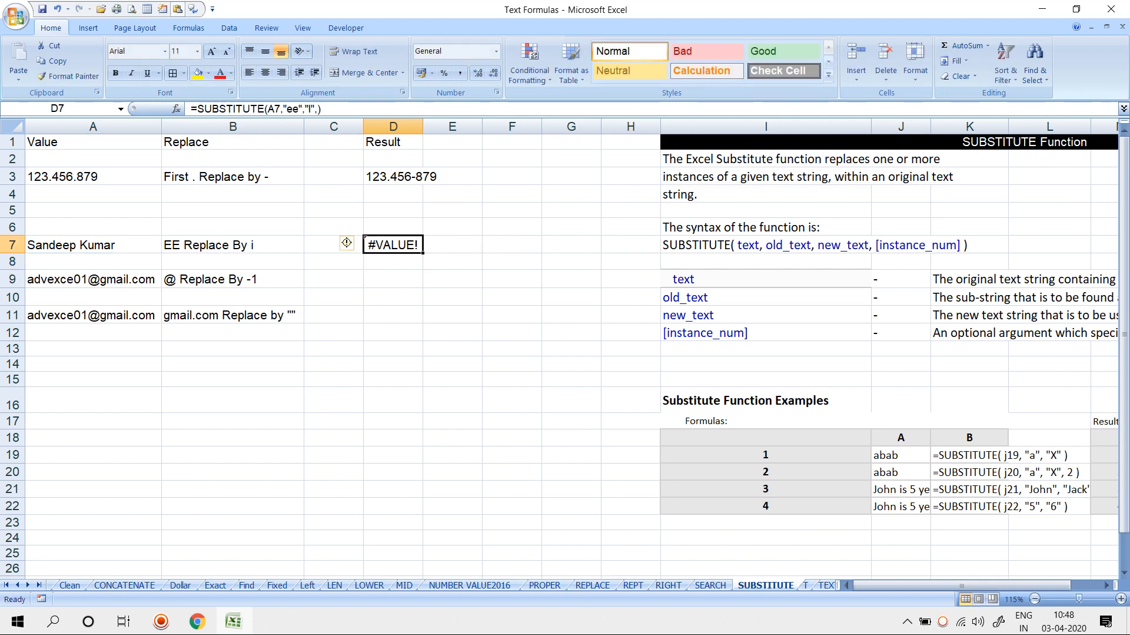
Re-enter the D7 formula as =SUBSTITUTE(A7,"ee","I") without an instance number.
text(=su)
key(Tab)
key(Left)
key(Left)
key(Left)
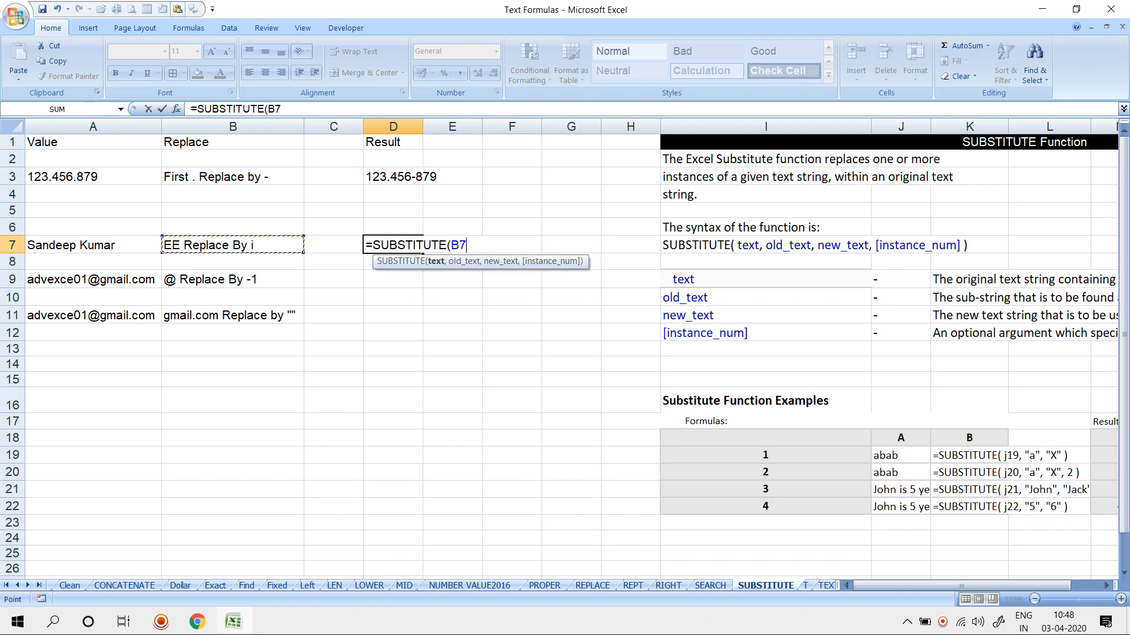
text(,")
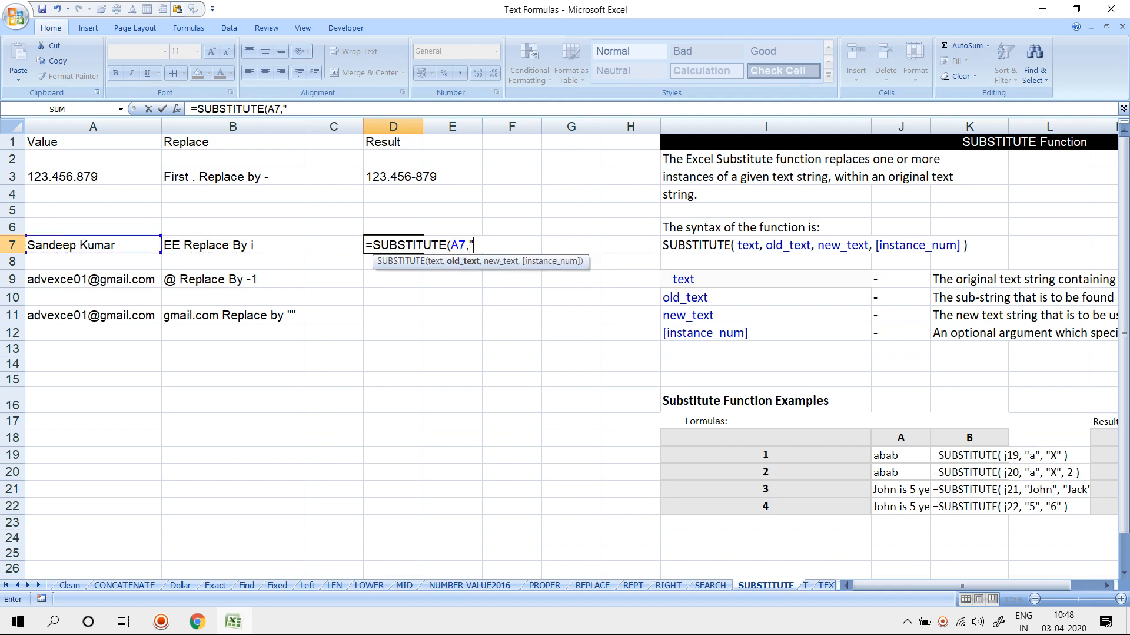
text(ee",")
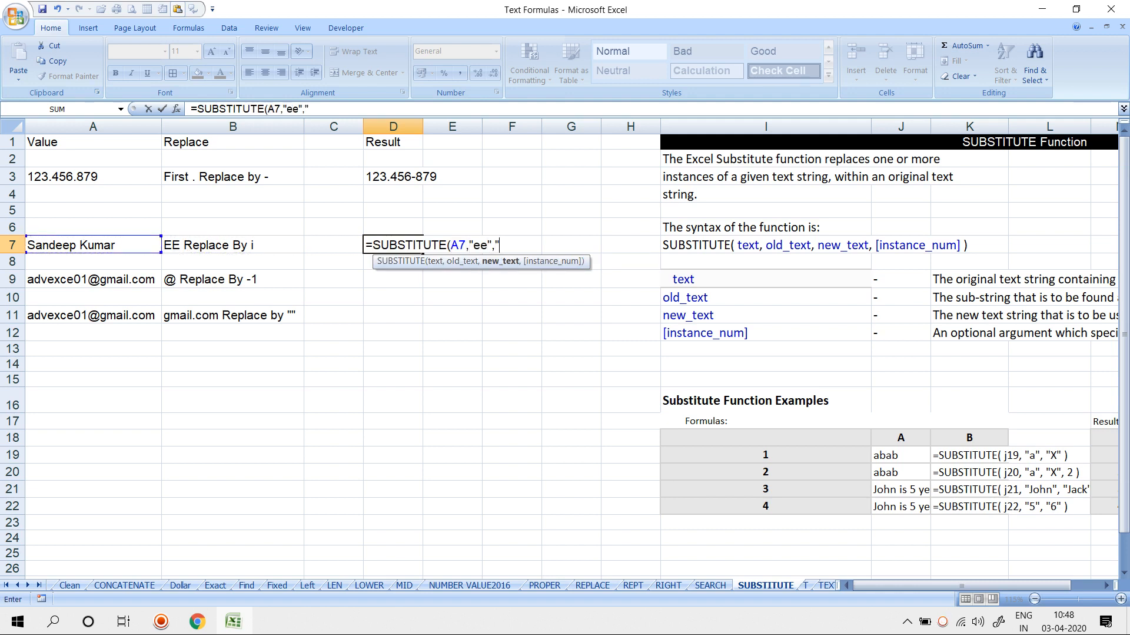
text(I")
key(Return)
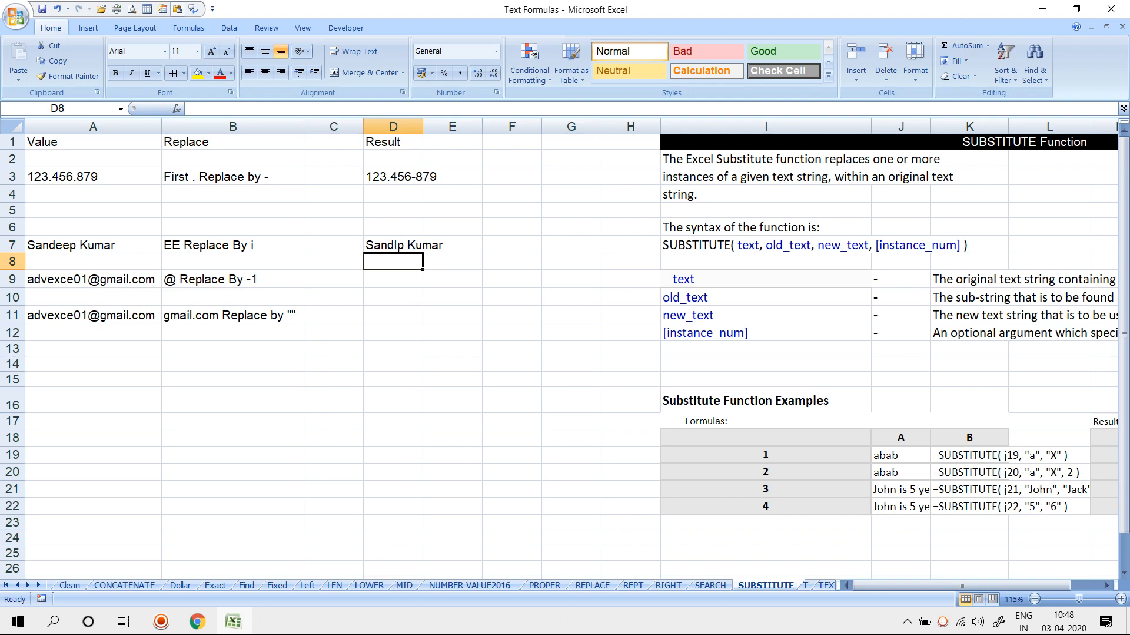
On the T sheet, enter =T(A2) in C2 and fill the formula down to C23.
click(806, 584)
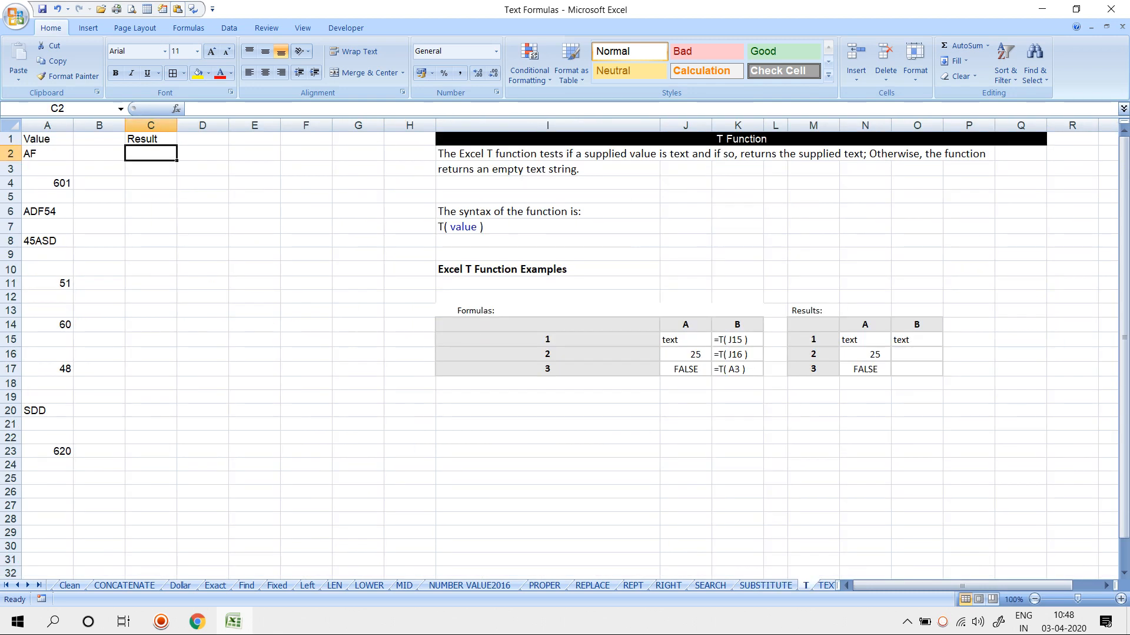
text(=t)
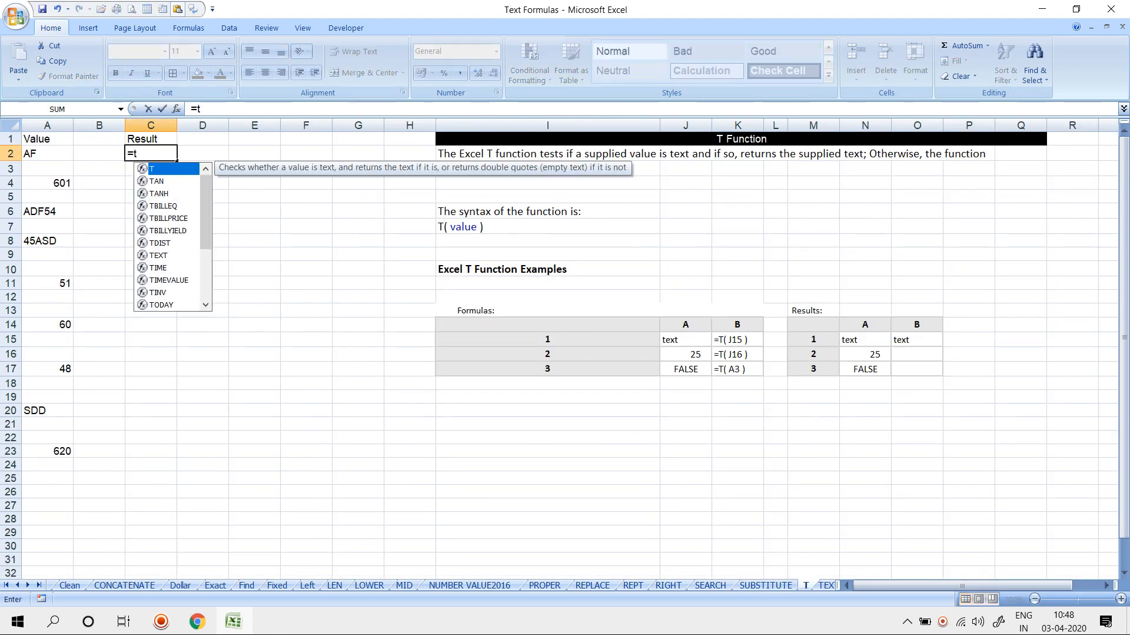
key(Tab)
key(Left)
key(Left)
key(Return)
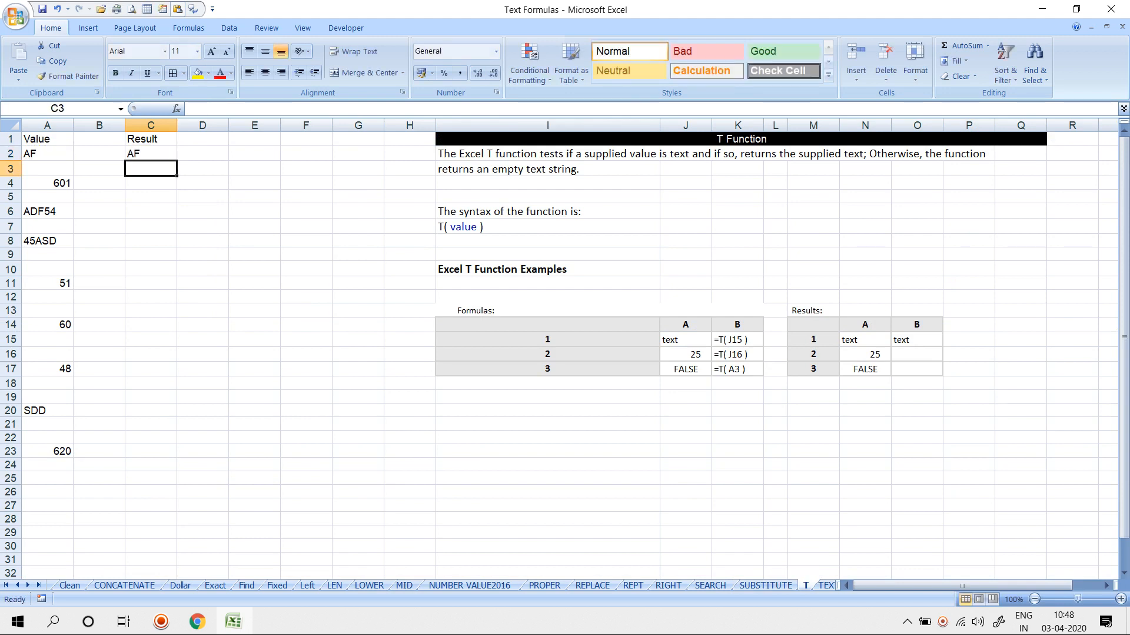
click(151, 154)
drag(177, 160, 172, 454)
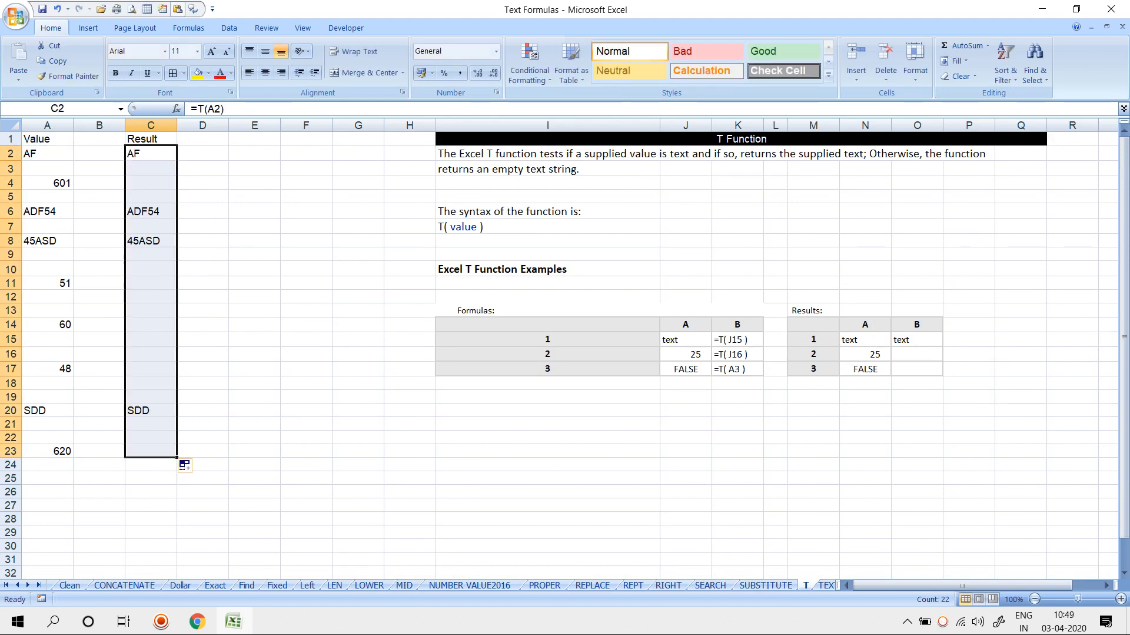
Switch to the TEXT sheet, enlarge the view to 130%, and widen column A enough to display the dates.
key(ctrl+Page_Down)
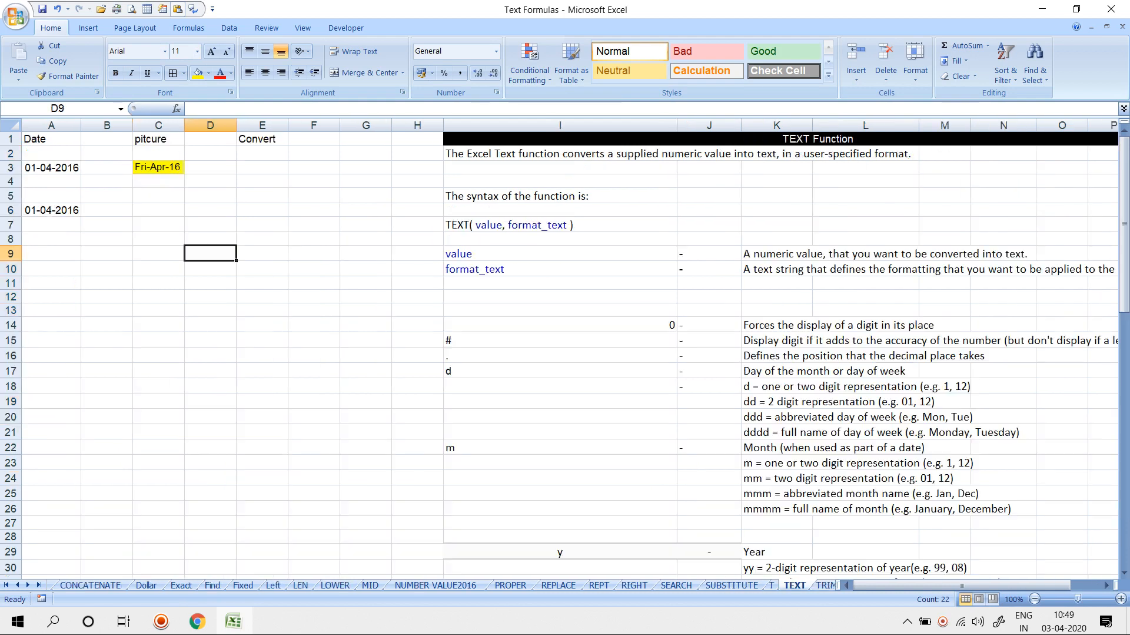
scroll(559, 347, up, 1)
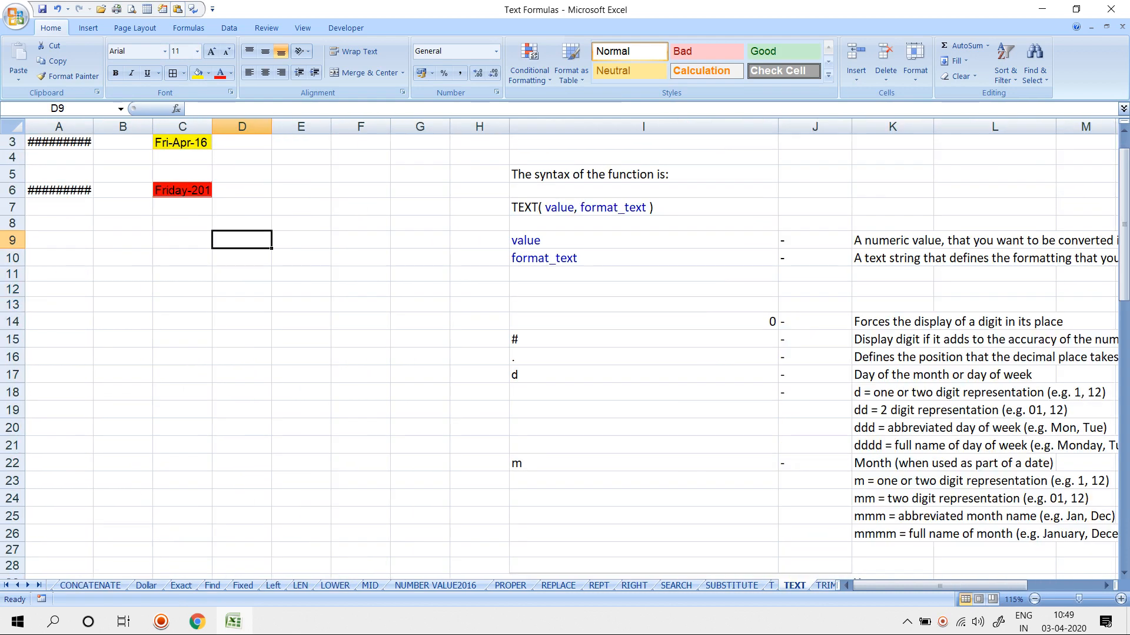
scroll(559, 347, up, 1)
drag(94, 126, 96, 126)
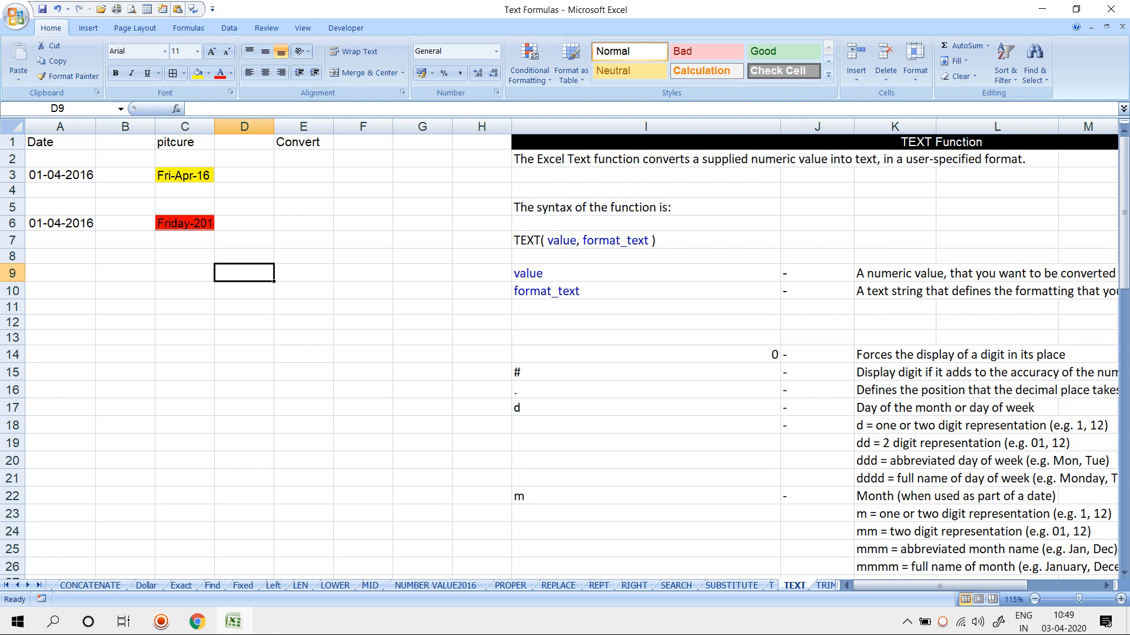
scroll(560, 347, up, 1)
Examine the date in A3 and the formatted example beside it on the TEXT sheet.
key(Up)
key(Up)
key(Up)
key(Up)
key(Up)
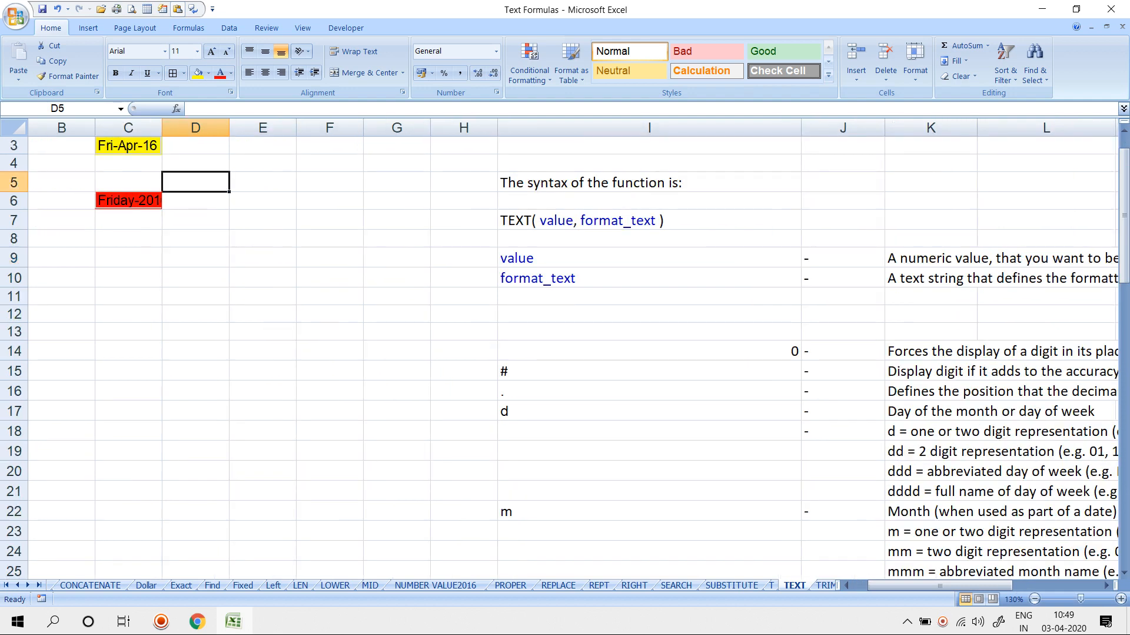
key(Up)
key(Up)
key(Left)
key(Left)
key(Left)
key(Down)
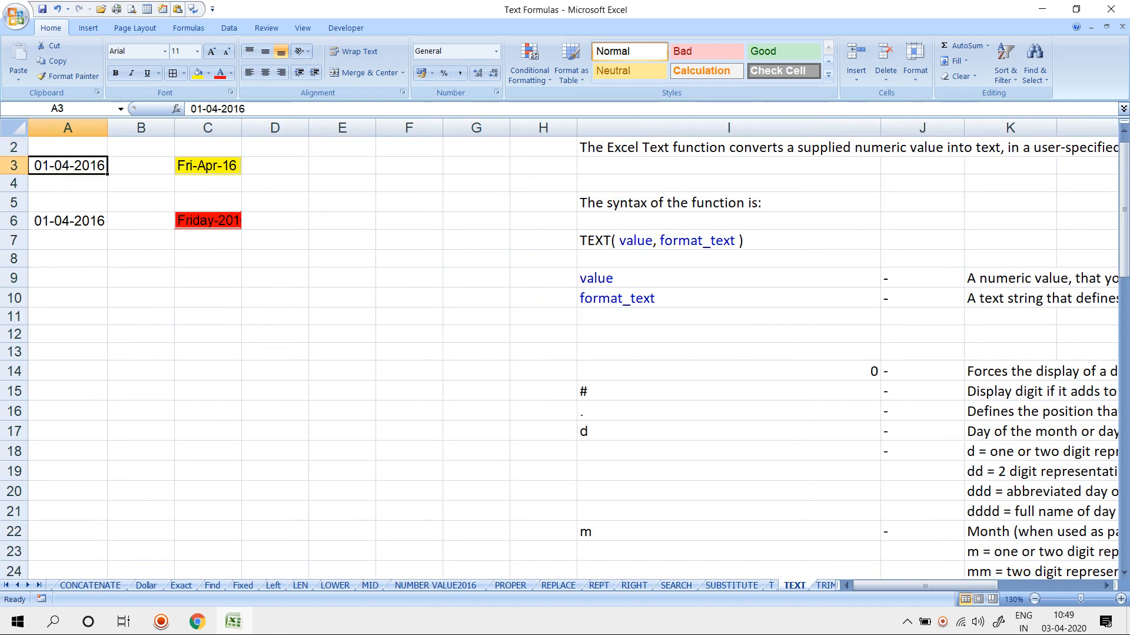
key(Right)
key(Right)
key(Right)
scroll(565, 353, up, 1)
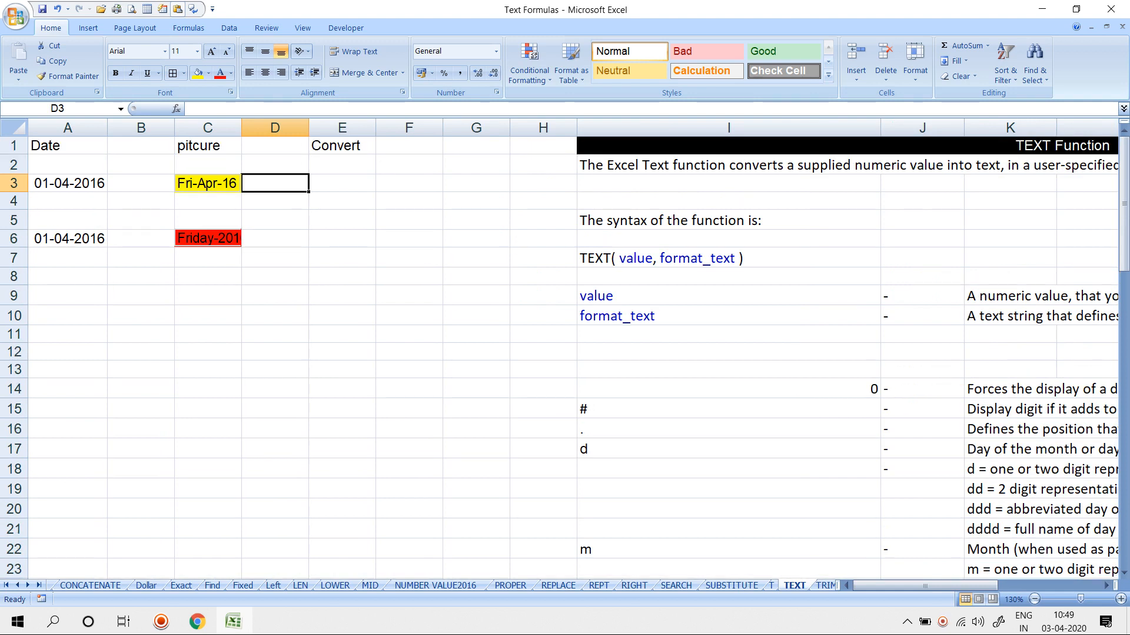
Enter a TEXT formula in E3 that converts the date in A3 with the format "D-DD-DDD-DDD".
key(Right)
text(=tex)
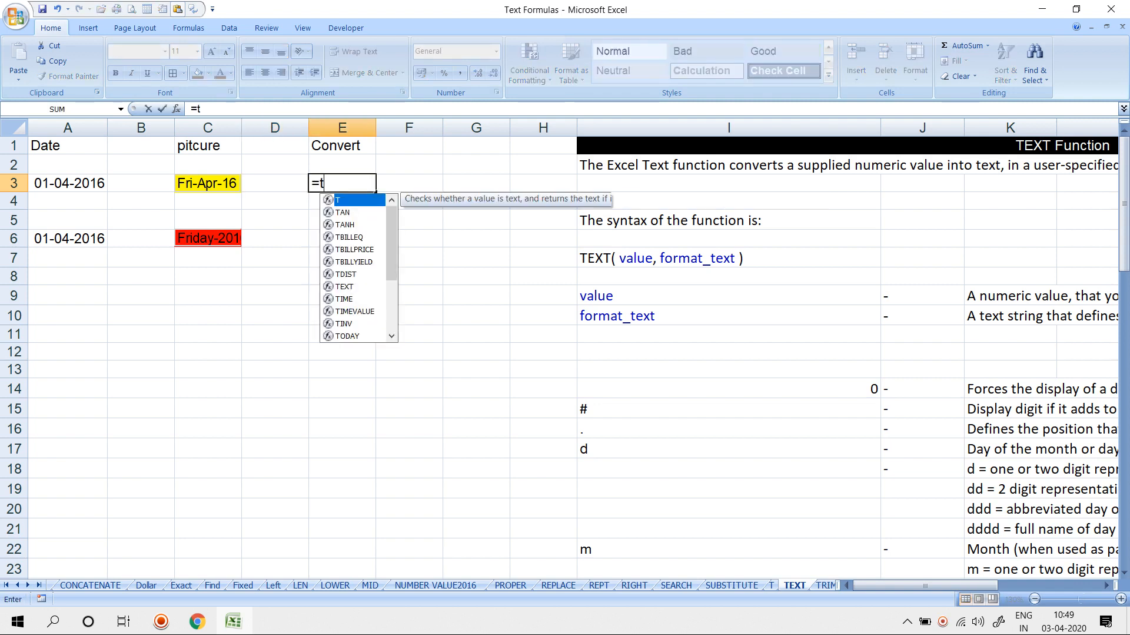
key(Tab)
key(Left)
key(Left)
key(Left)
key(Left)
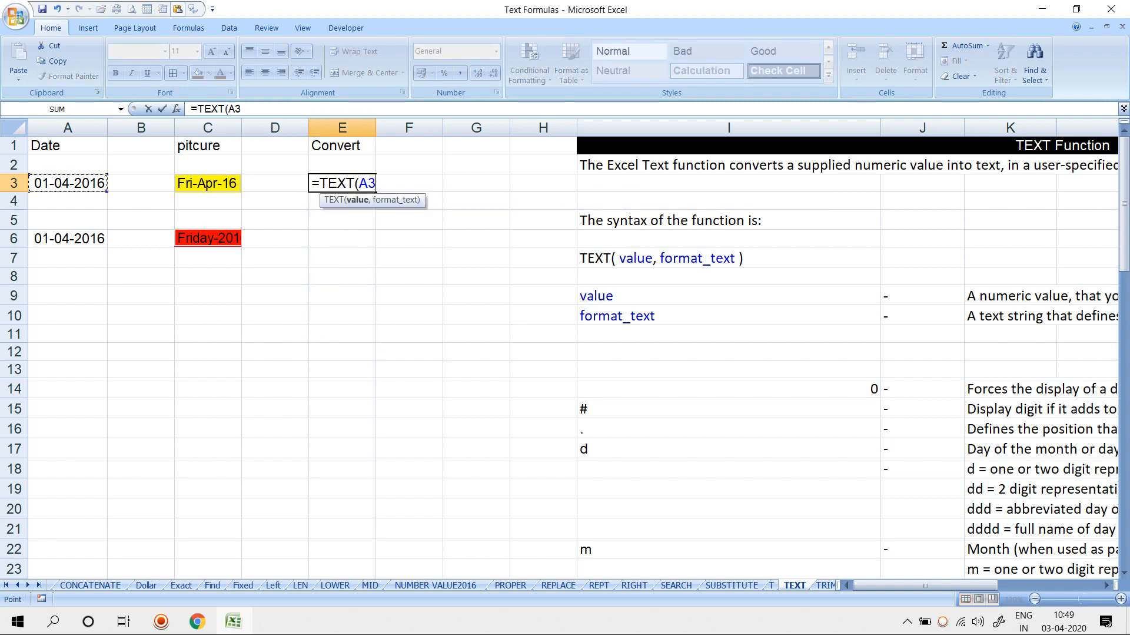
text(,"DD)
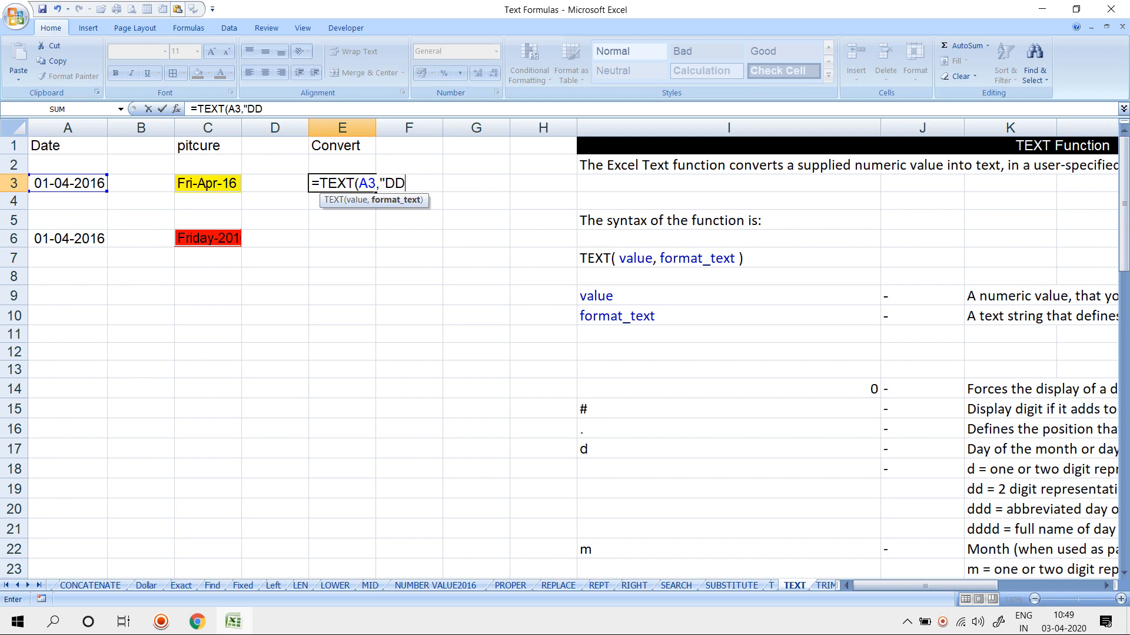
key(BackSpace)
text(-DD-DDD-DDD")
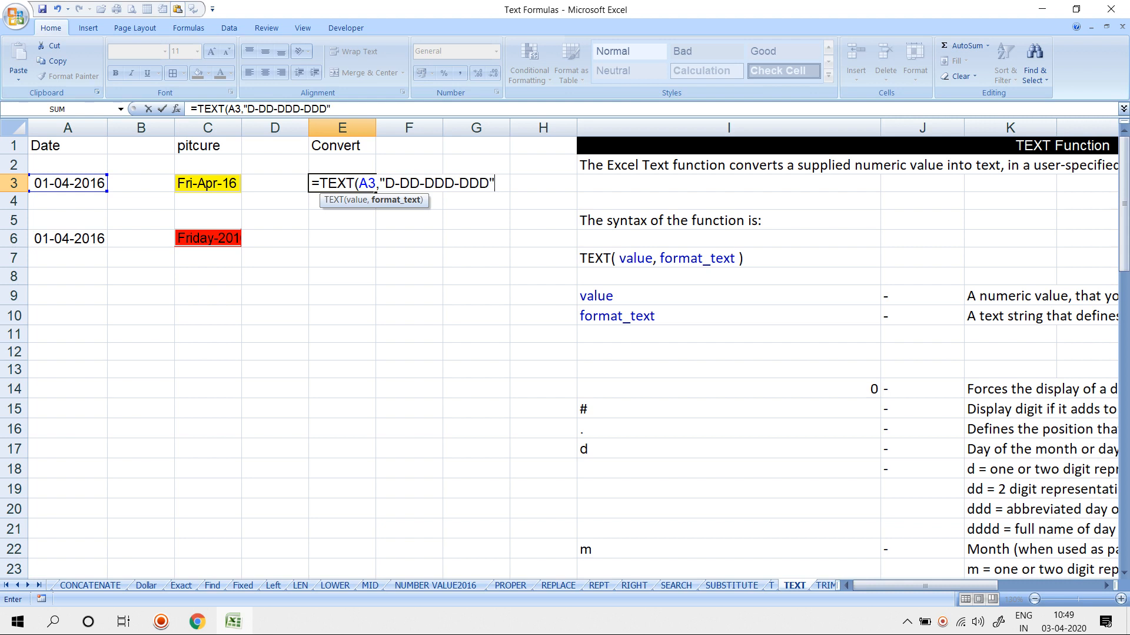
text(,"MM)
key(BackSpace)
key(BackSpace)
key(BackSpace)
key(BackSpace)
key(Return)
Extend the TEXT formula in E3 to use the date format "D-DD-DDD-DDD-M-MM-MMM-MMMM-MMMMM-YY-YYYY".
key(Up)
key(F2)
key(BackSpace)
key(BackSpace)
text(-M-M)
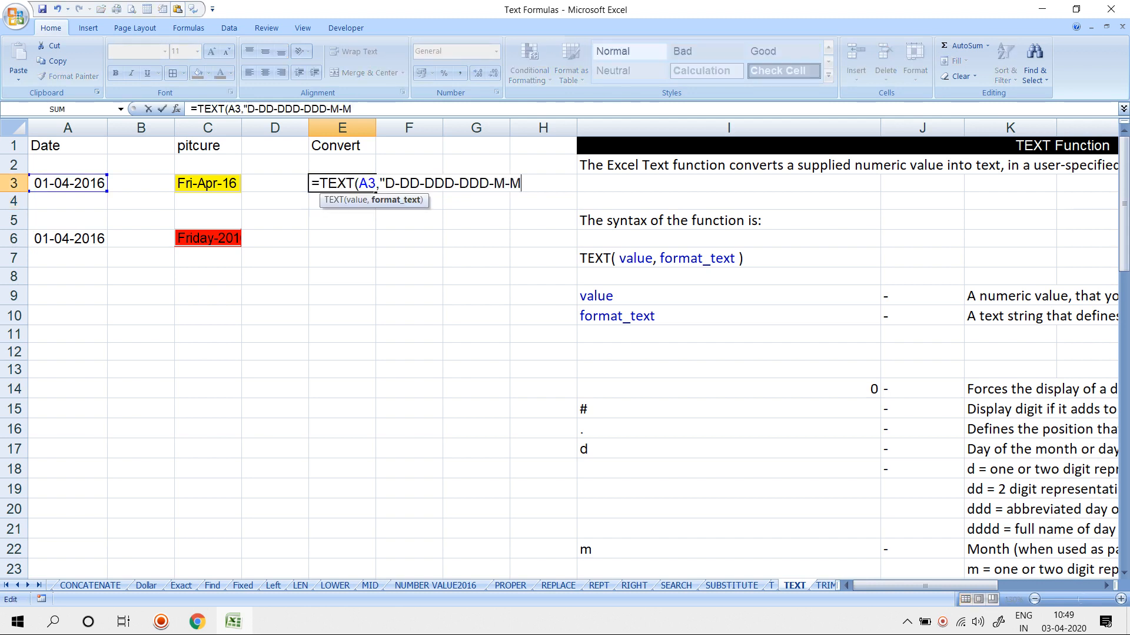
text(M-MMM-)
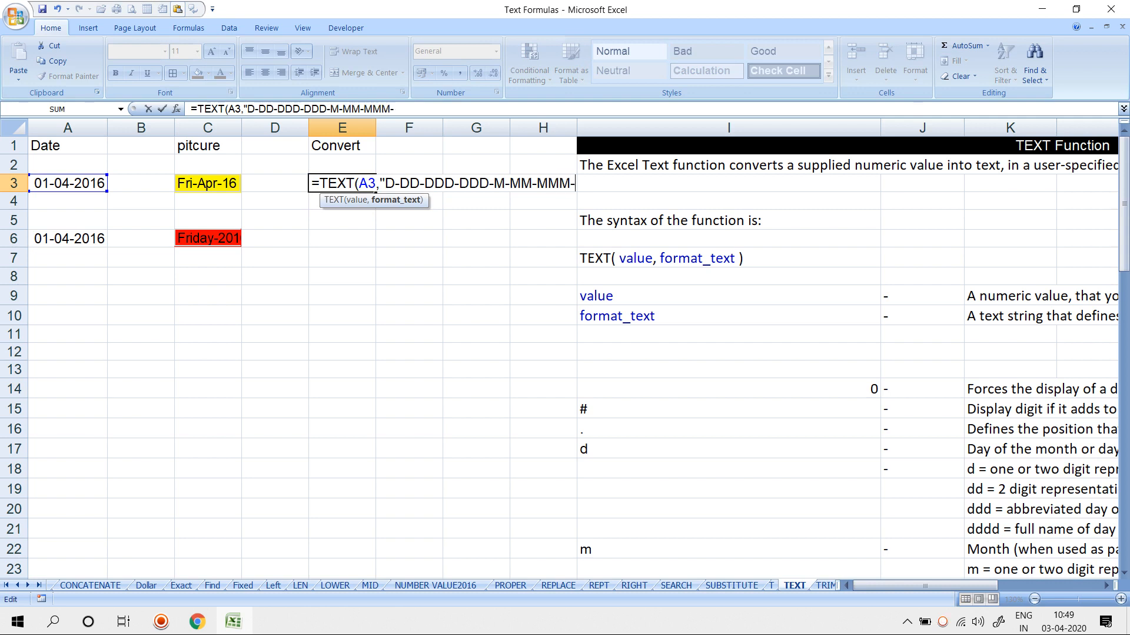
text(Y)
key(BackSpace)
text(MMMM-MMMMM-)
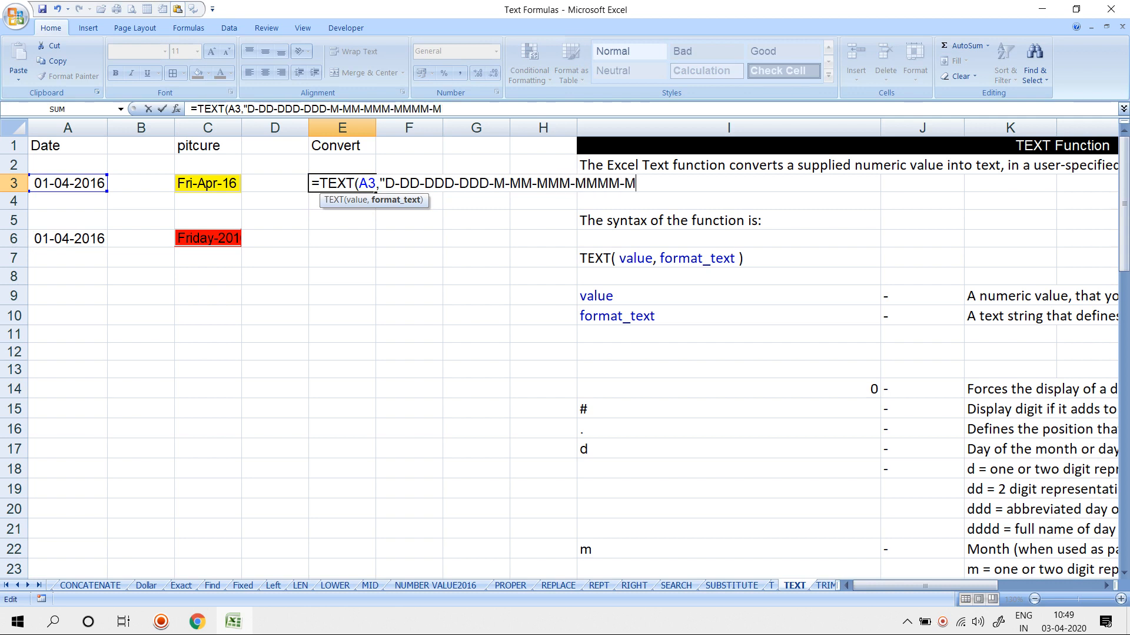
key(BackSpace)
text(-YY)
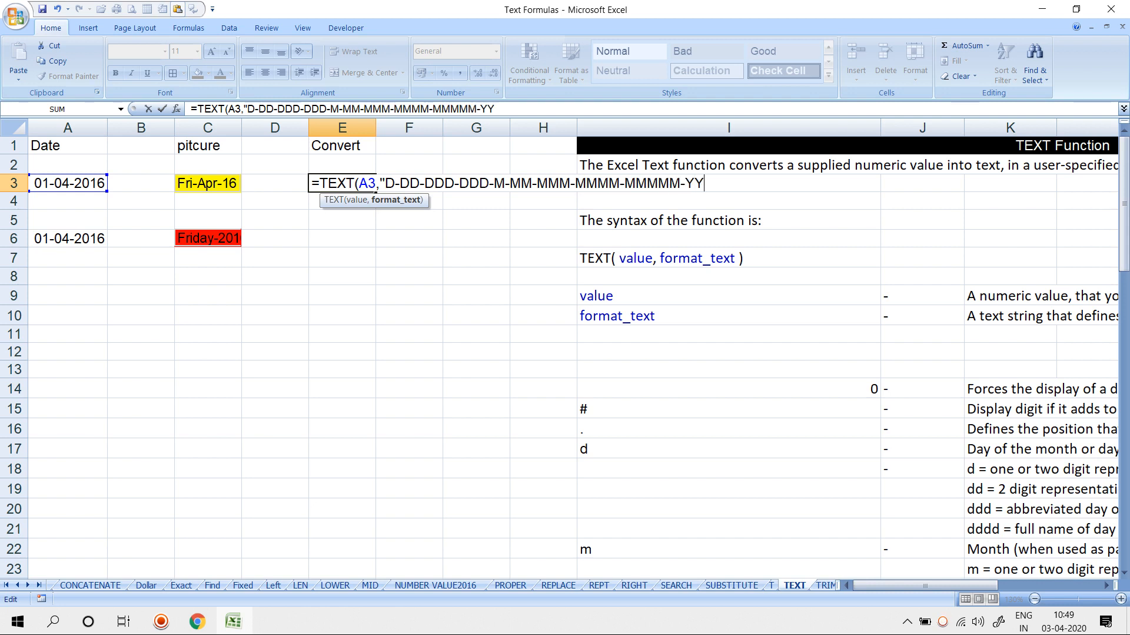
text(-YYYY")
key(Return)
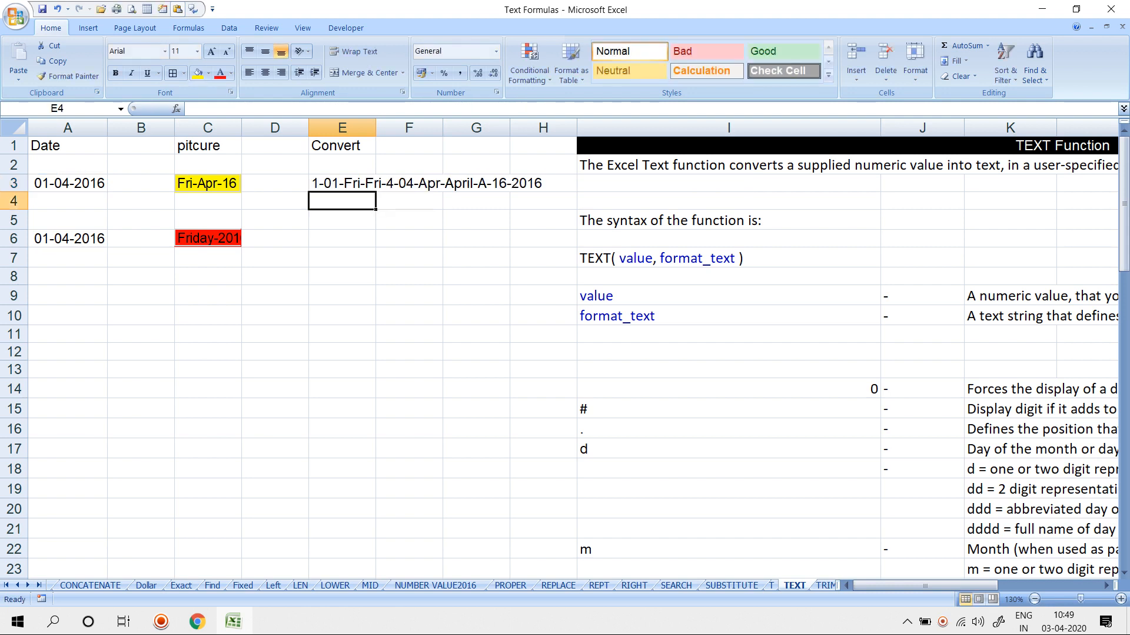
Fill the TEXT formula from E3 down to E6 and clear the copies in E4:E5.
click(375, 184)
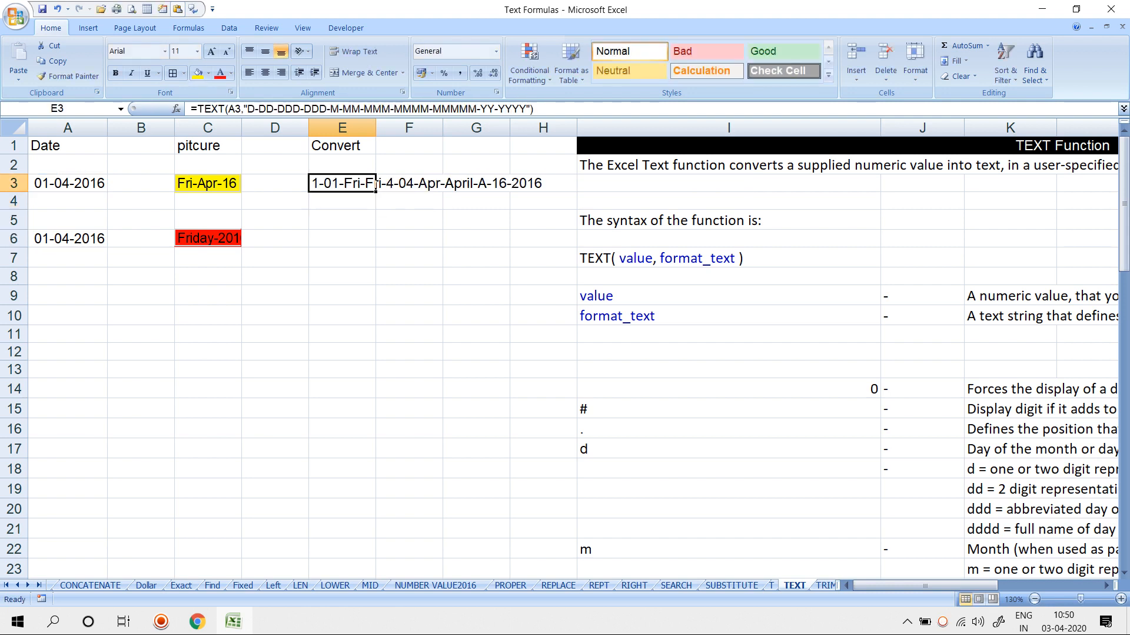
drag(375, 183, 374, 238)
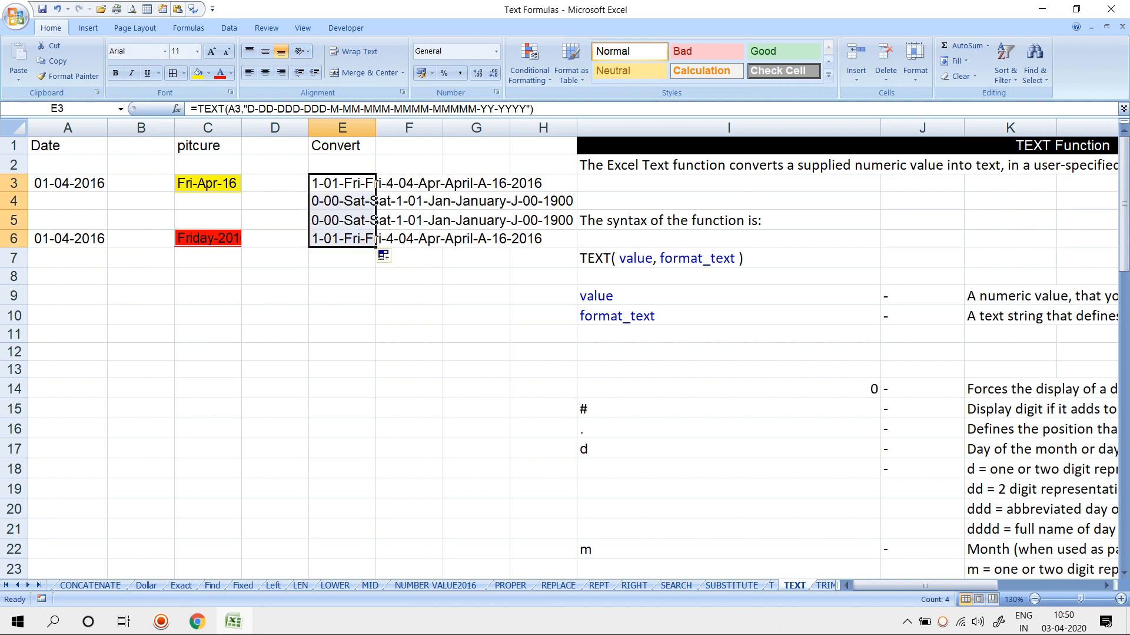
drag(342, 201, 342, 220)
key(Delete)
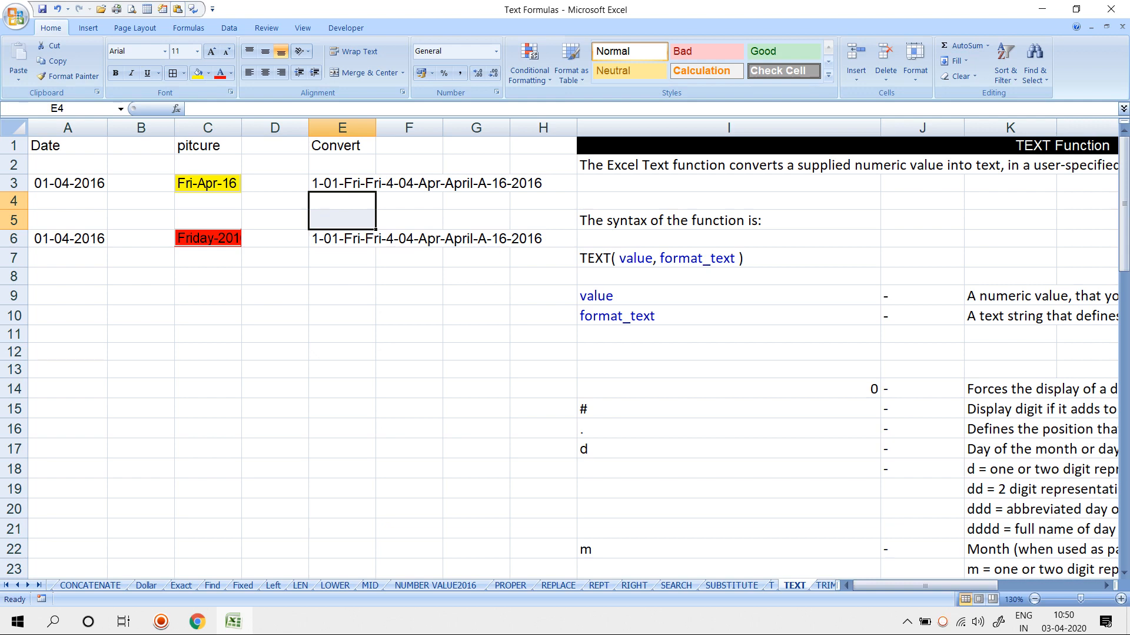
click(342, 164)
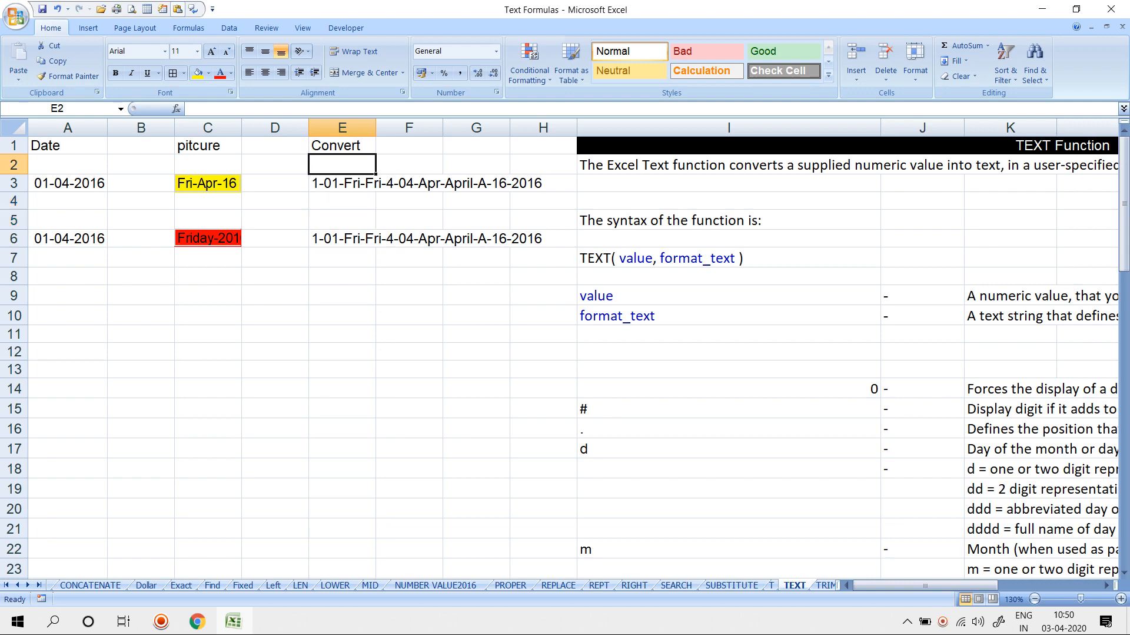
On the TRIM sheet, enter =TRIM(A3) in C3 and fill the formula down to C22.
click(826, 584)
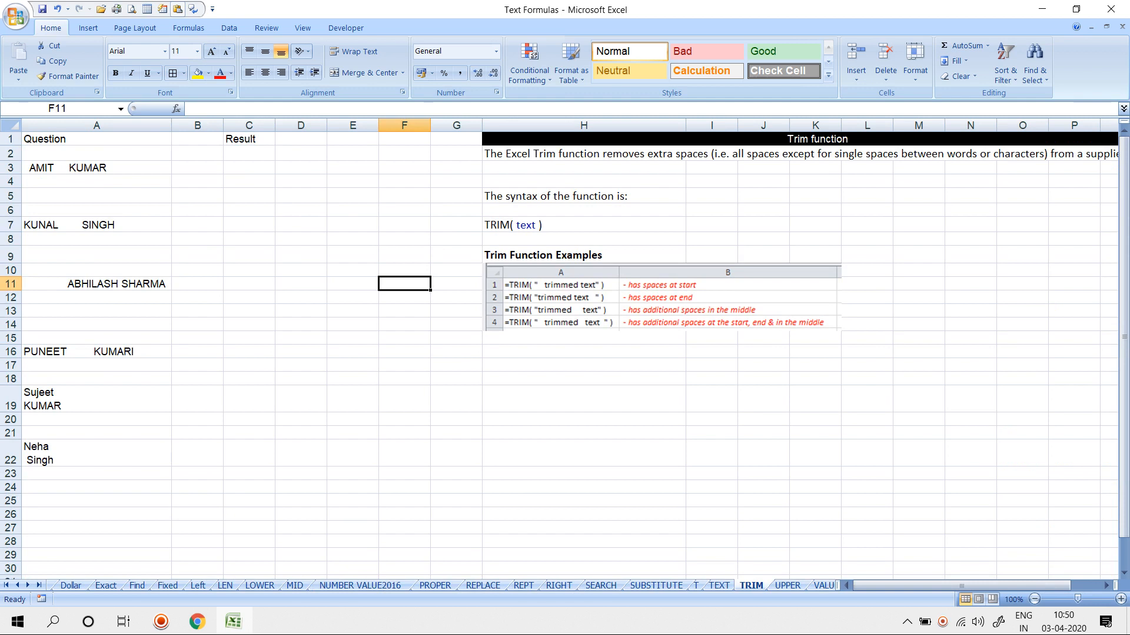
scroll(559, 349, up, 1)
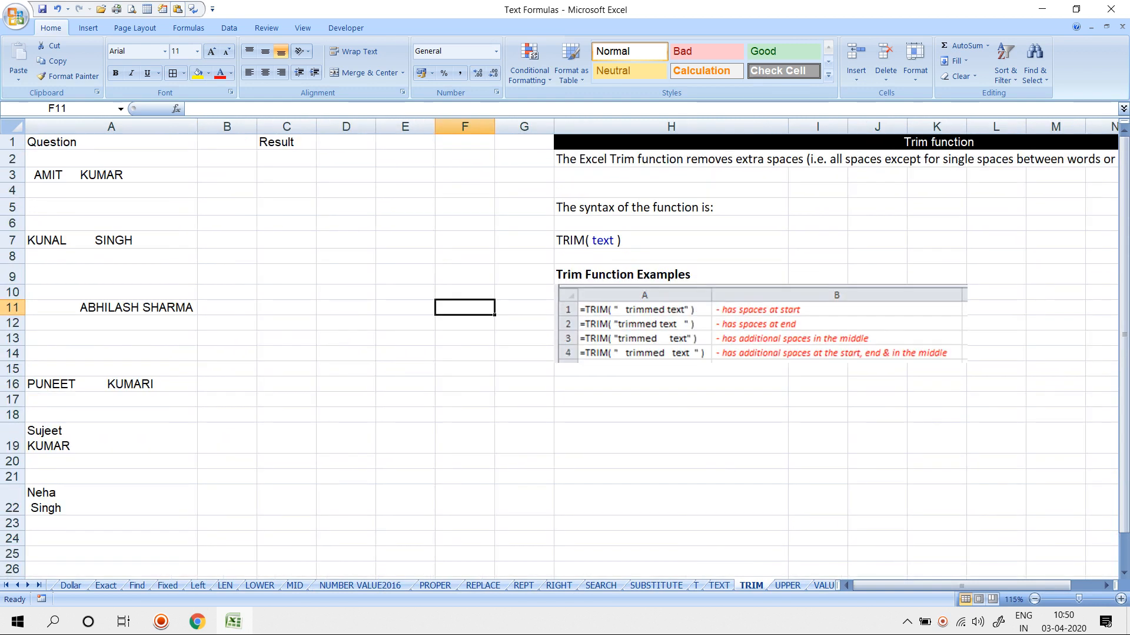
click(286, 175)
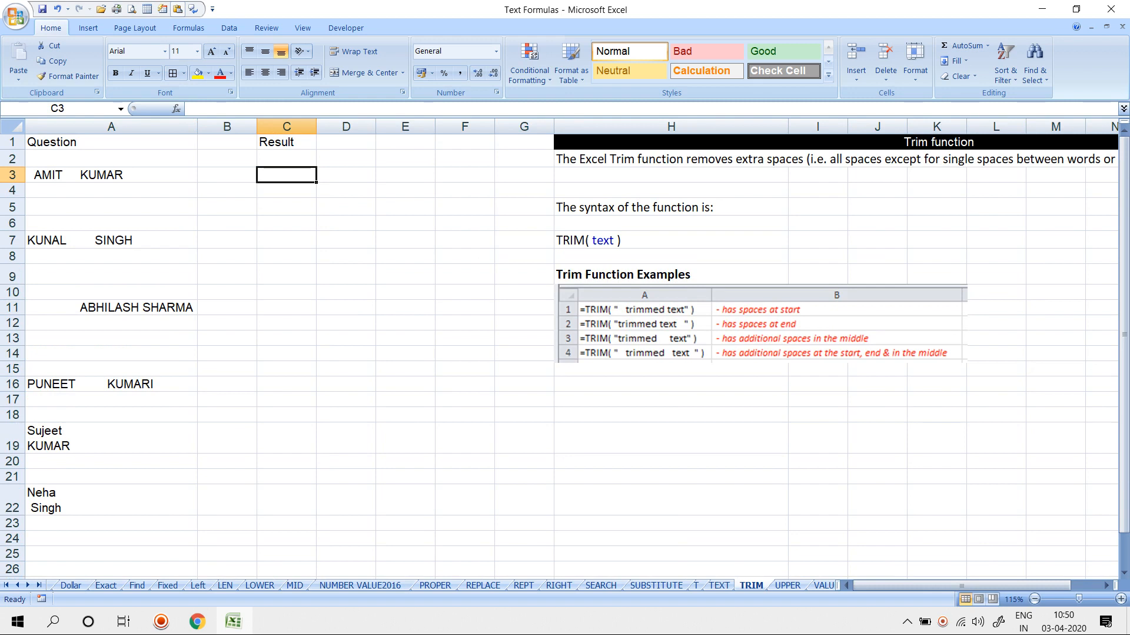
click(111, 175)
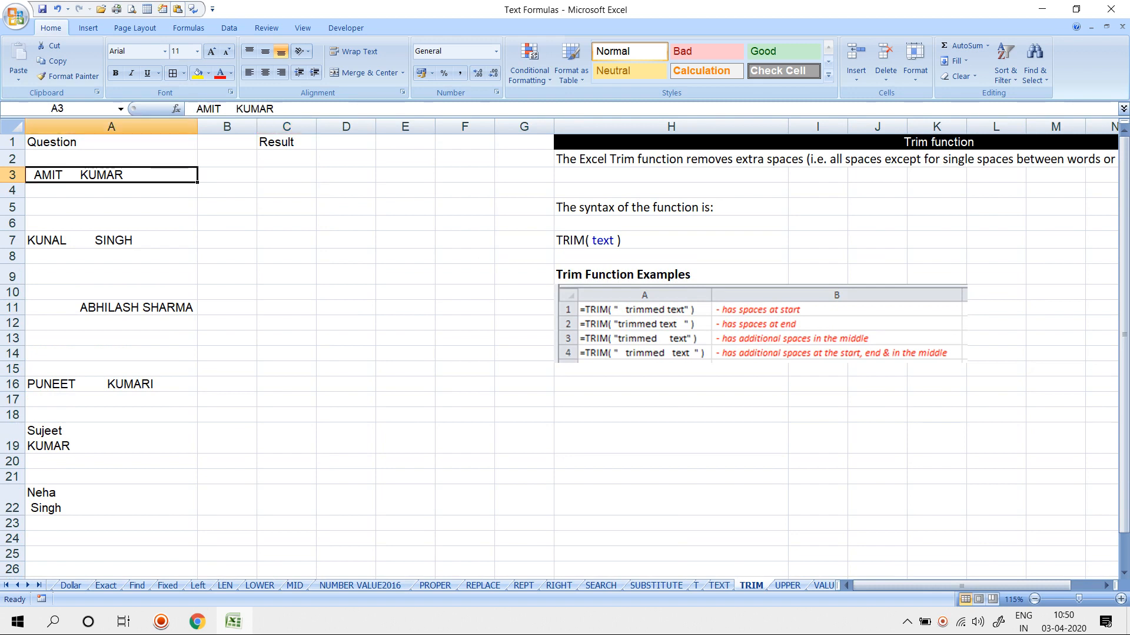
click(286, 175)
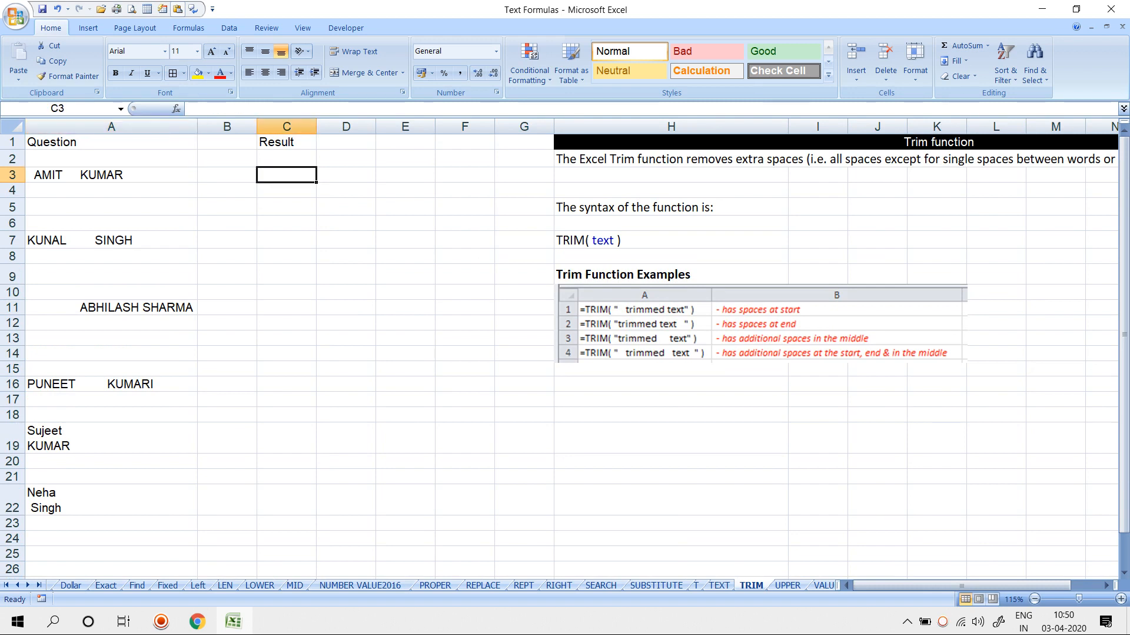
text(=TRIM)
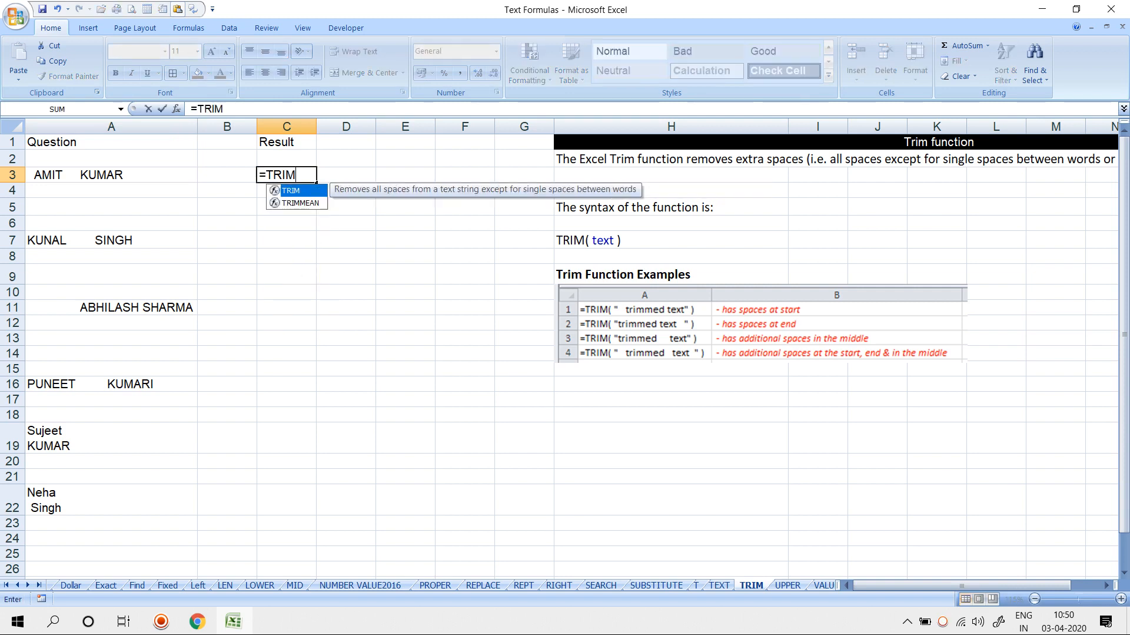
text((A3)
key(Return)
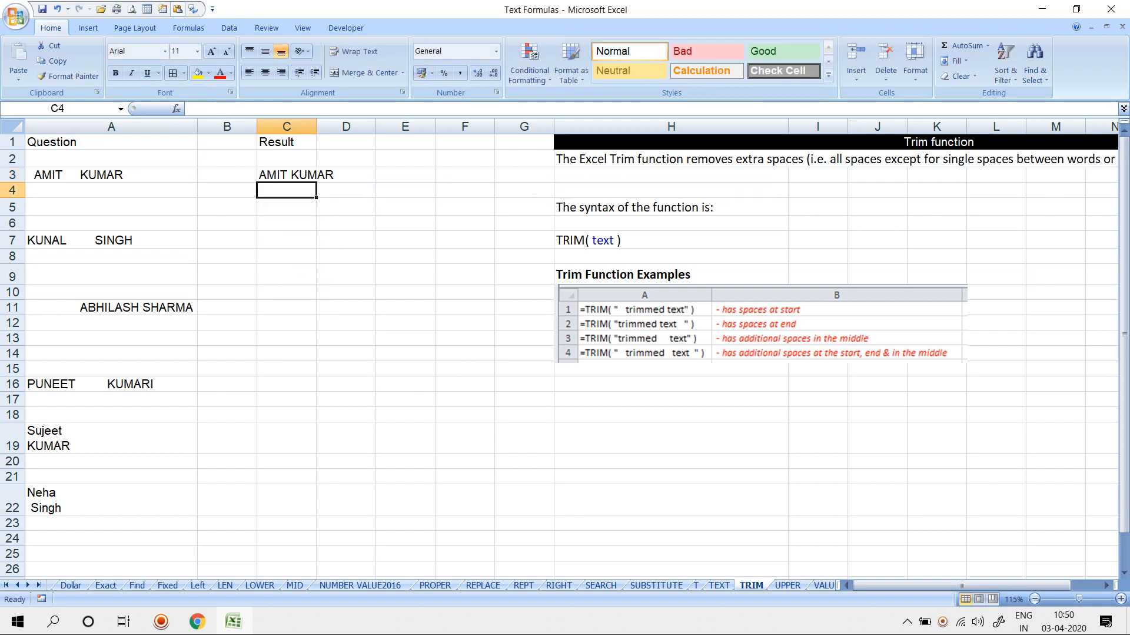
click(286, 175)
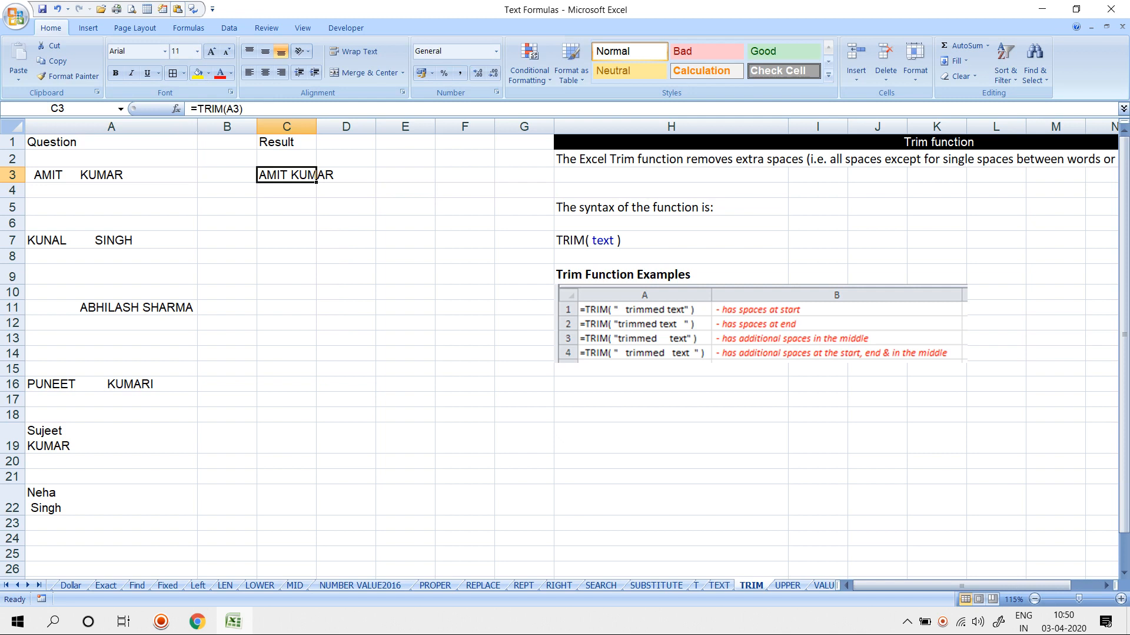
drag(316, 182, 316, 512)
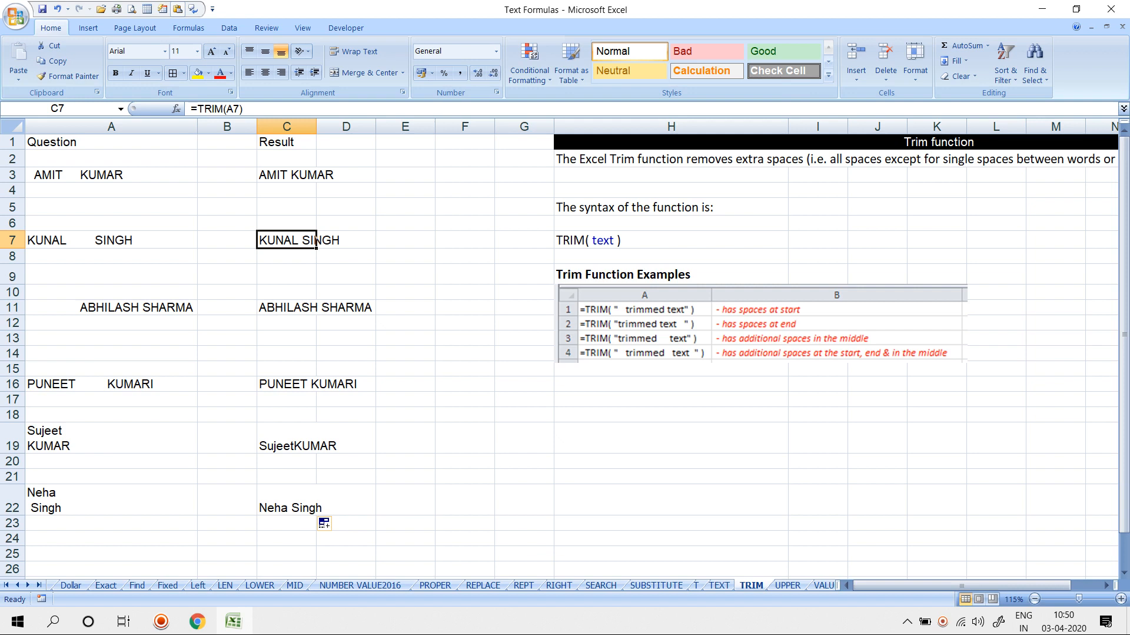
On the VALUE sheet, enter 500 in C2, 300 in C3 and 12 stored as text in C4.
key(ctrl+Page_Down)
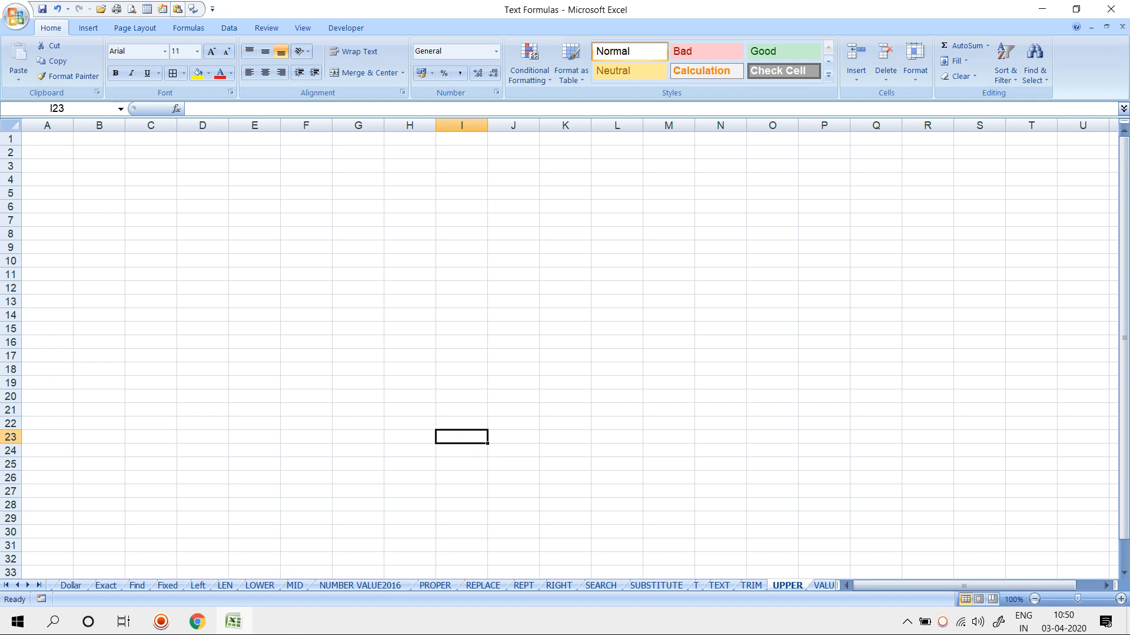
key(ctrl+Page_Down)
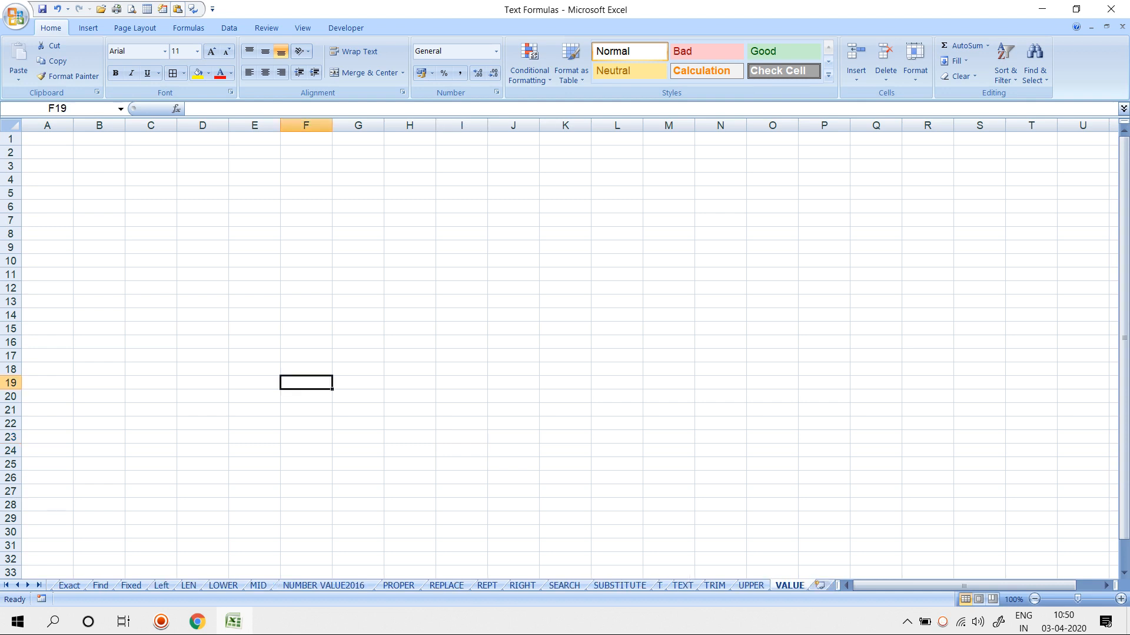
scroll(559, 353, up, 2)
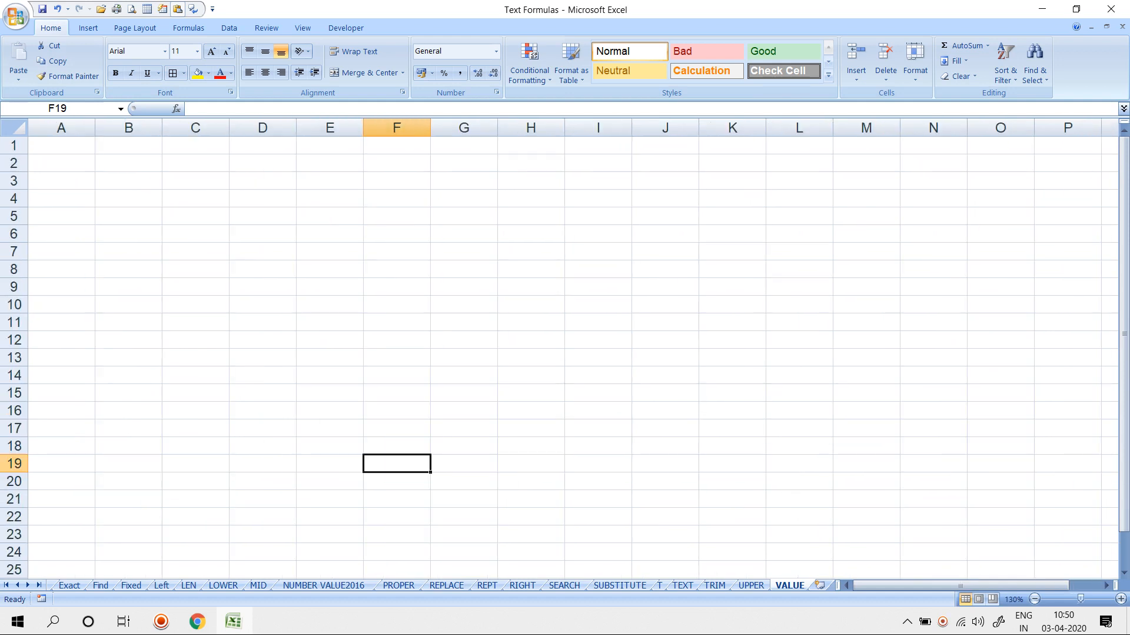
click(195, 163)
text(500)
key(Return)
text(300)
key(Return)
text('12)
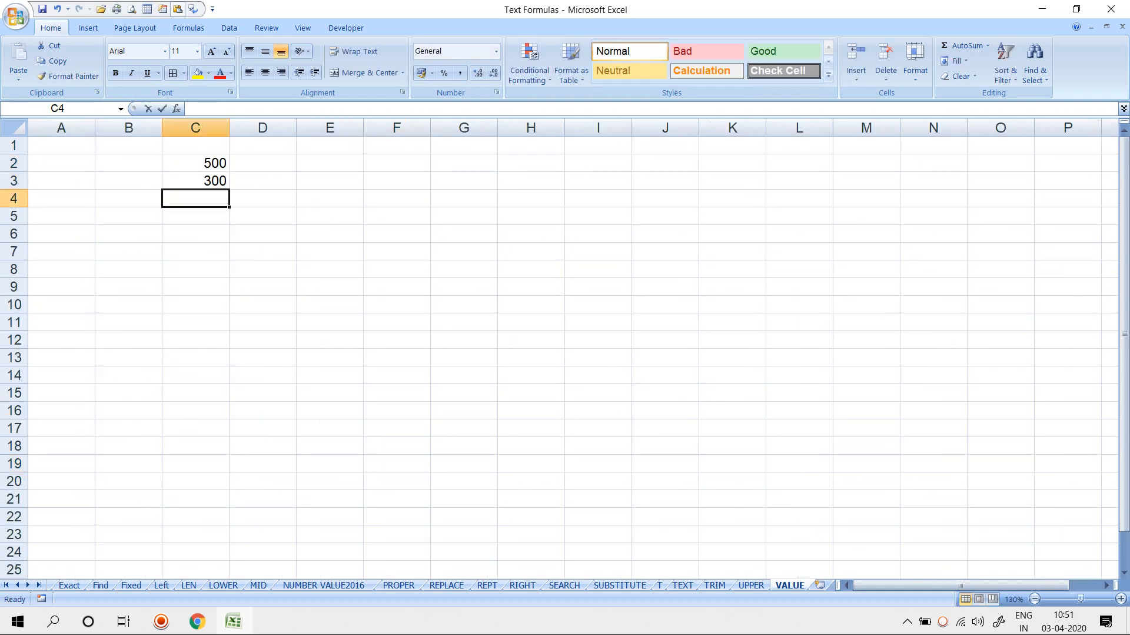
key(Return)
Total C2:C4 with a SUM formula in C5 and right-align the text number in C4.
key(alt+equal)
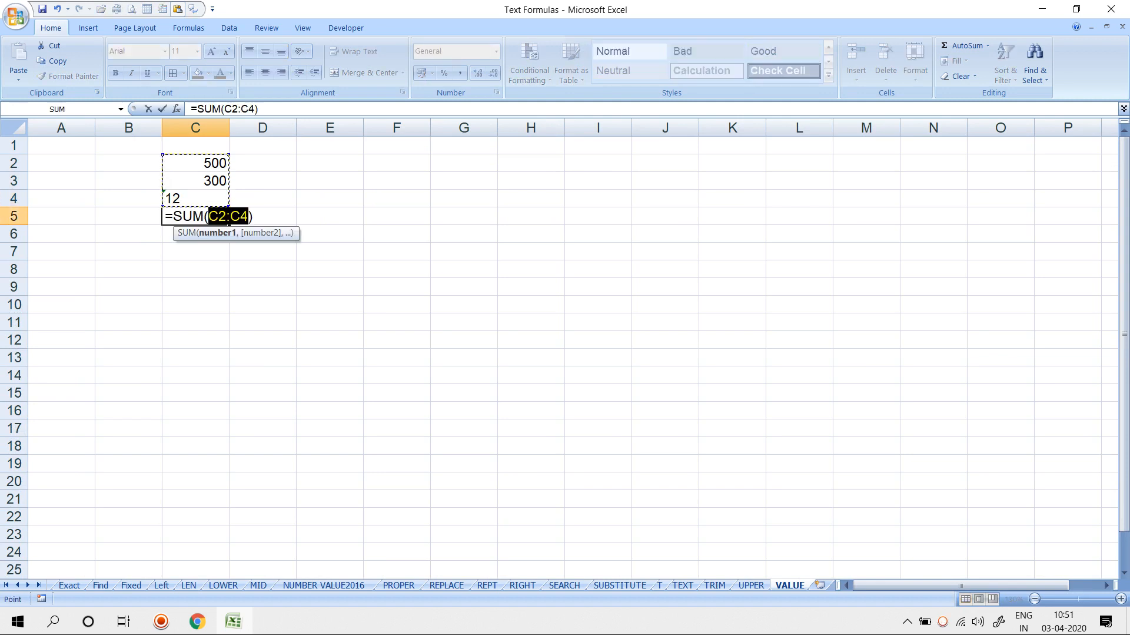
key(Return)
click(195, 199)
click(265, 73)
click(281, 73)
click(329, 287)
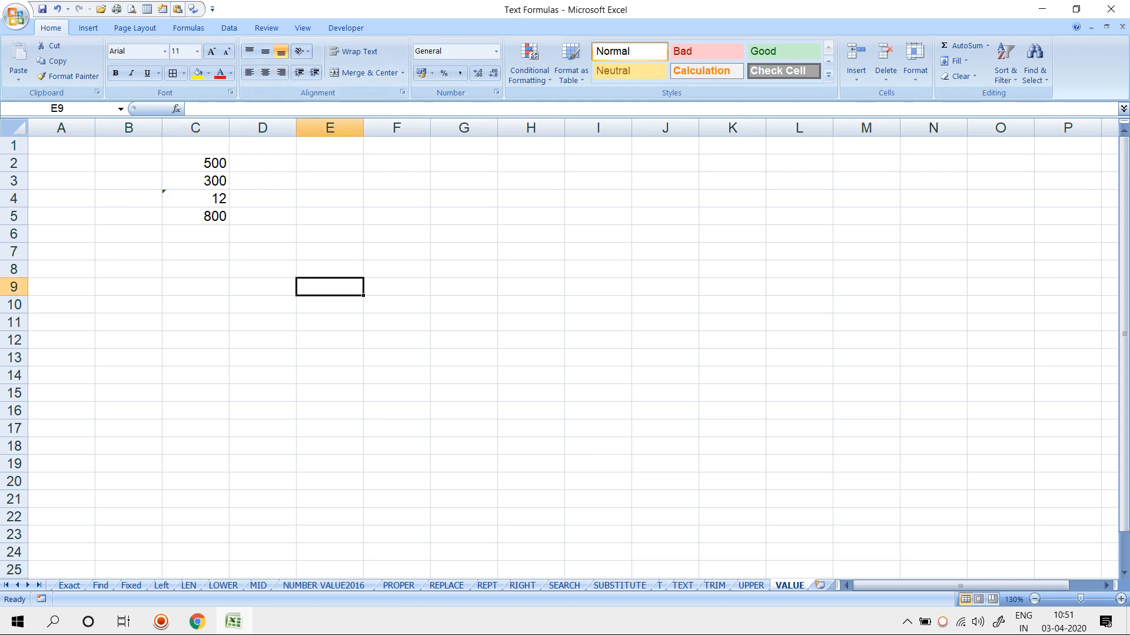
Enter a VALUE formula in D2 that converts C2 to a number.
click(195, 216)
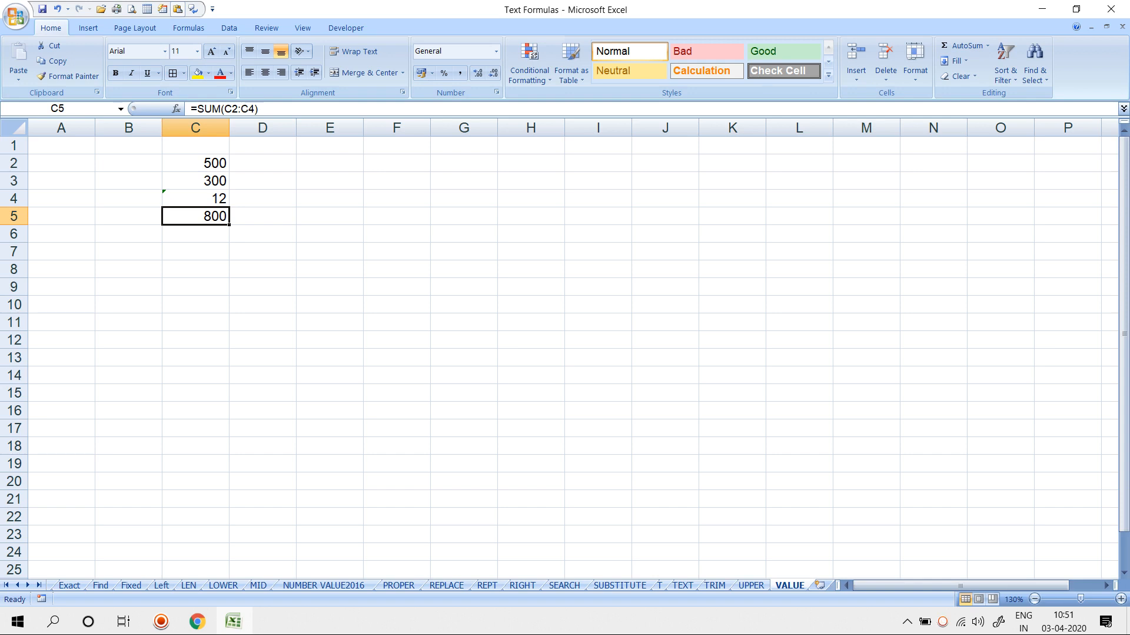
key(Up)
key(Up)
key(Up)
key(Right)
text(=)
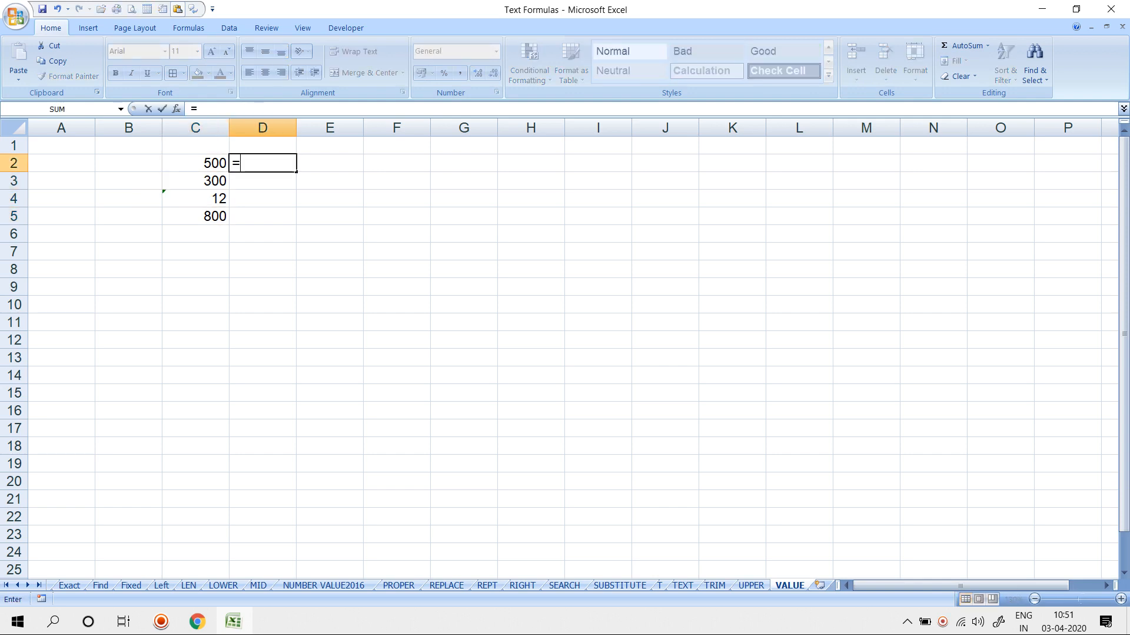
text(VL)
key(BackSpace)
key(Down)
key(Down)
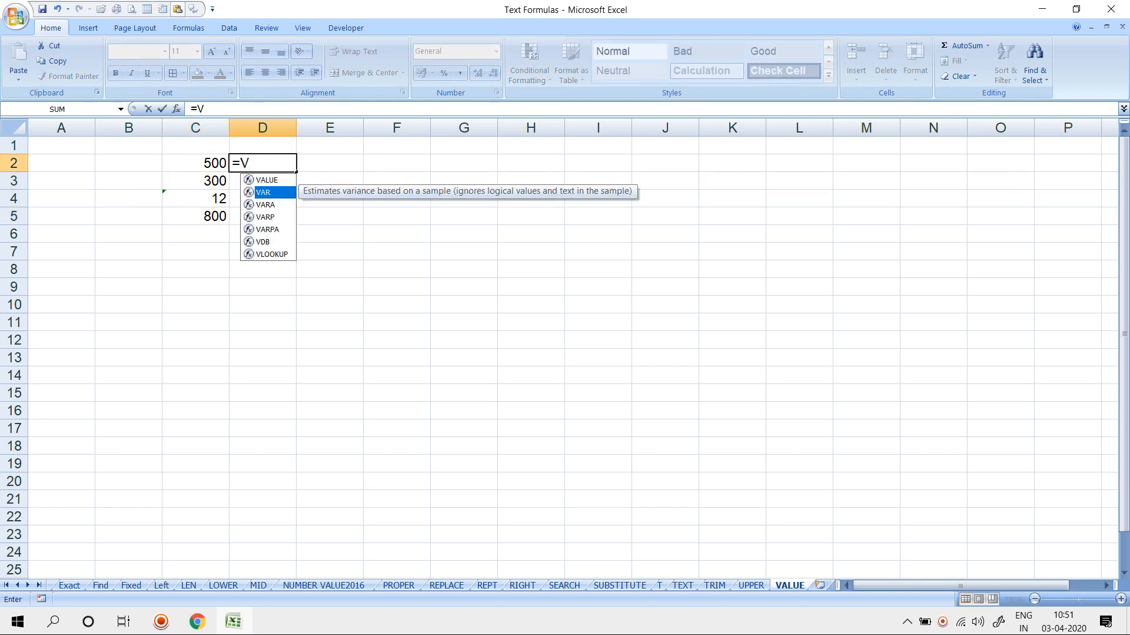
text(A)
key(Tab)
key(Left)
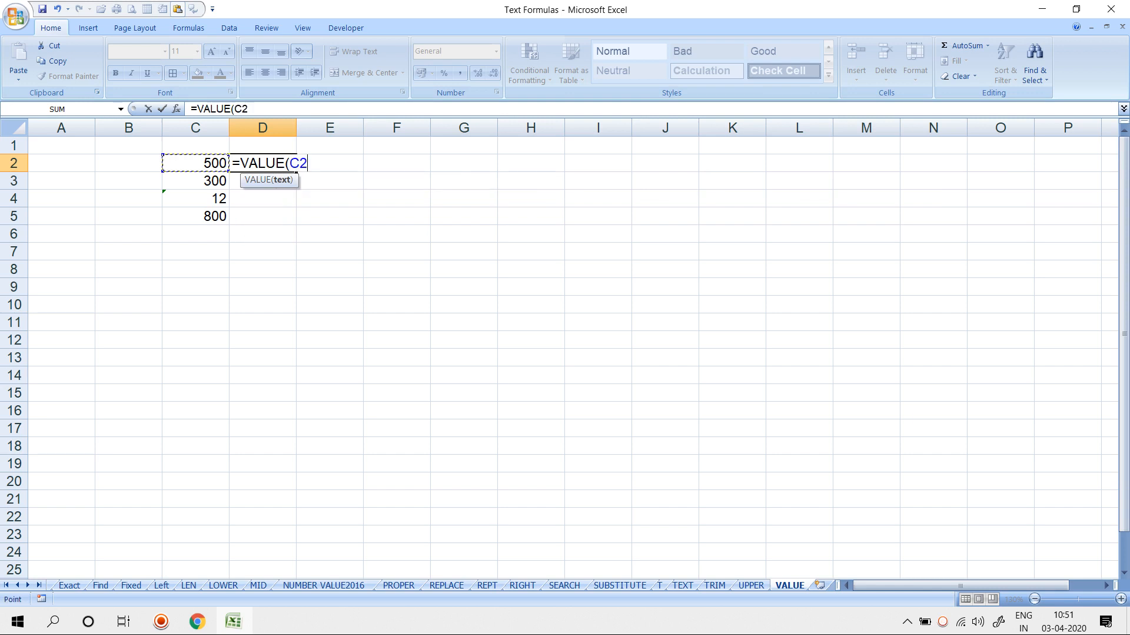
key(Return)
Fill the VALUE formula down to D4 and total the converted numbers in D5 with SUM.
key(Left)
key(ctrl+Down)
key(Right)
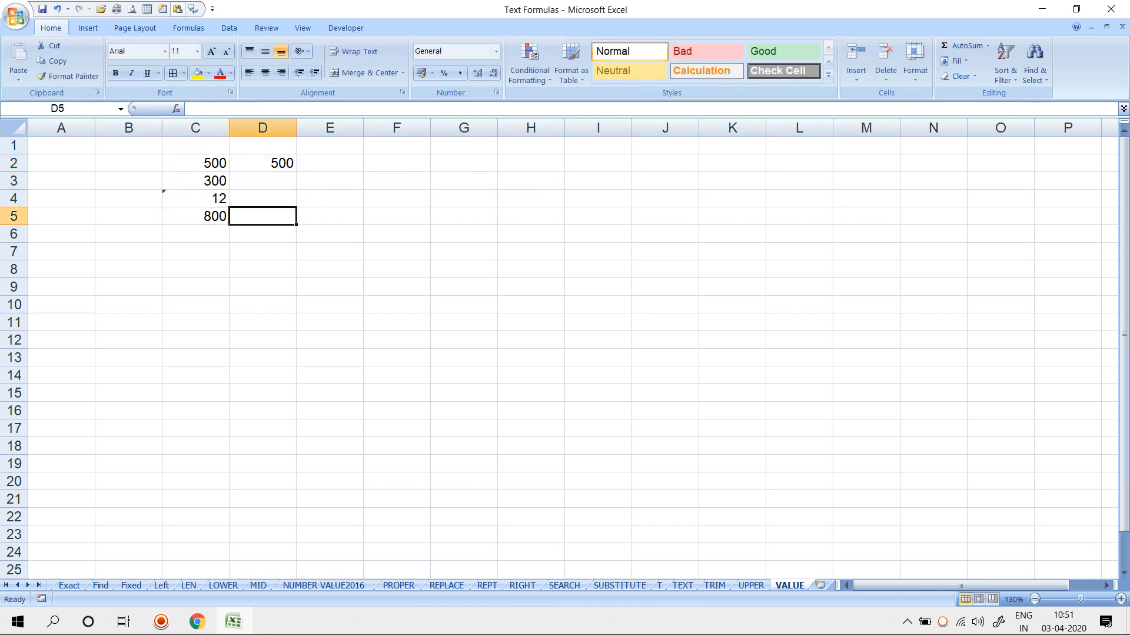
key(Up)
key(shift+Up)
key(shift+Up)
key(ctrl+d)
key(Down)
key(alt+equal)
key(Return)
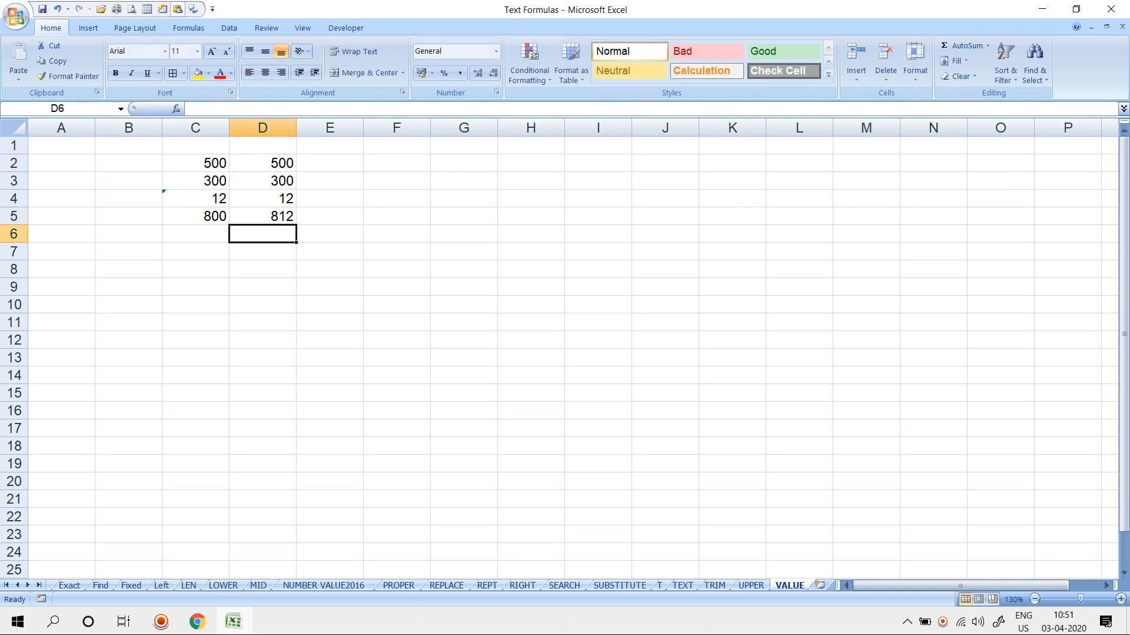
Examine the text entry in C4 and the VALUE formulas in D3 and D4.
key(Up)
key(Up)
key(Left)
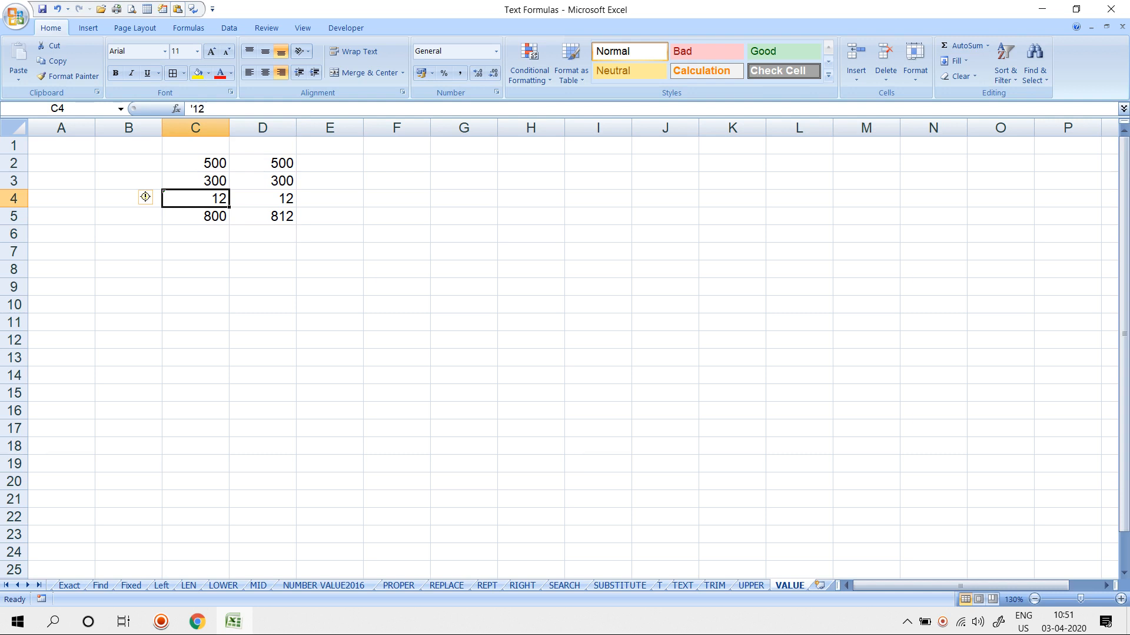
key(Up)
key(Right)
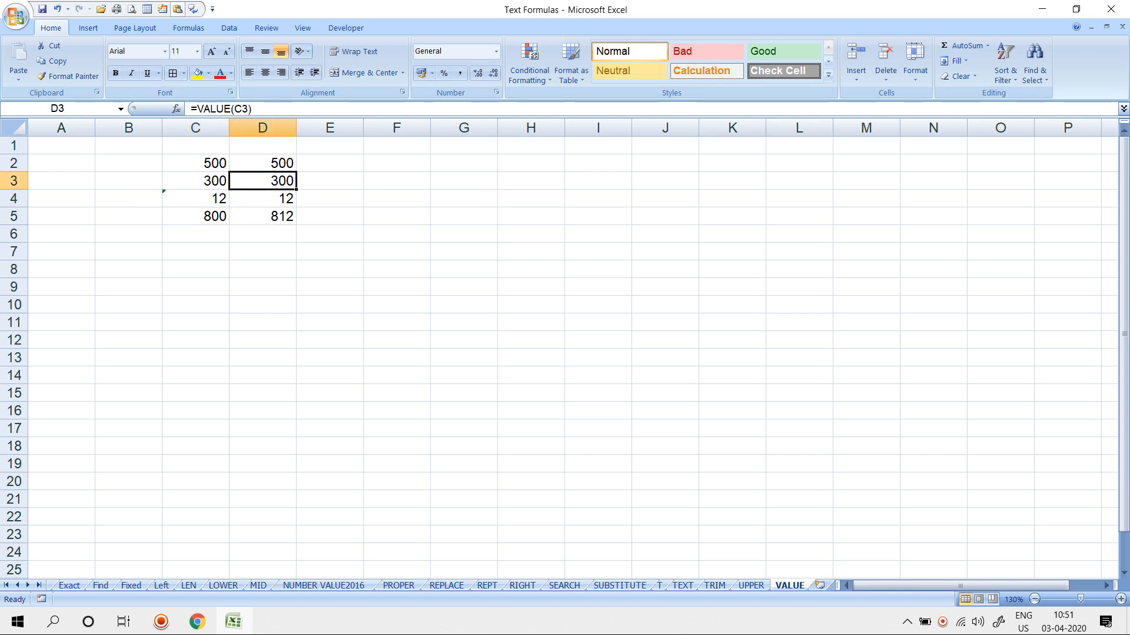
key(Down)
key(F2)
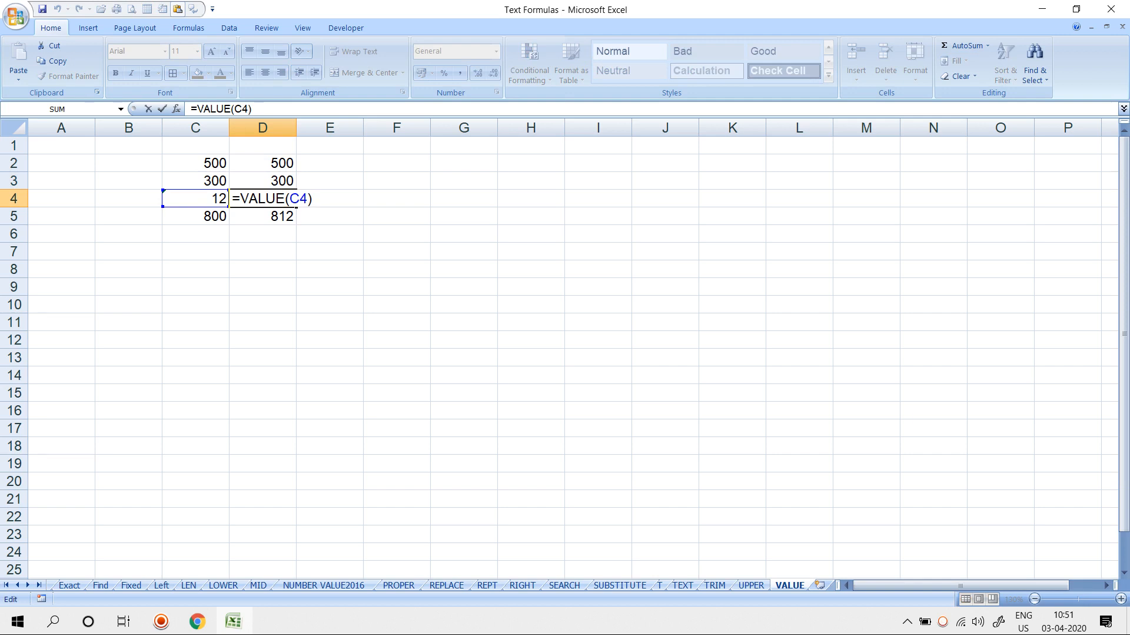
key(Escape)
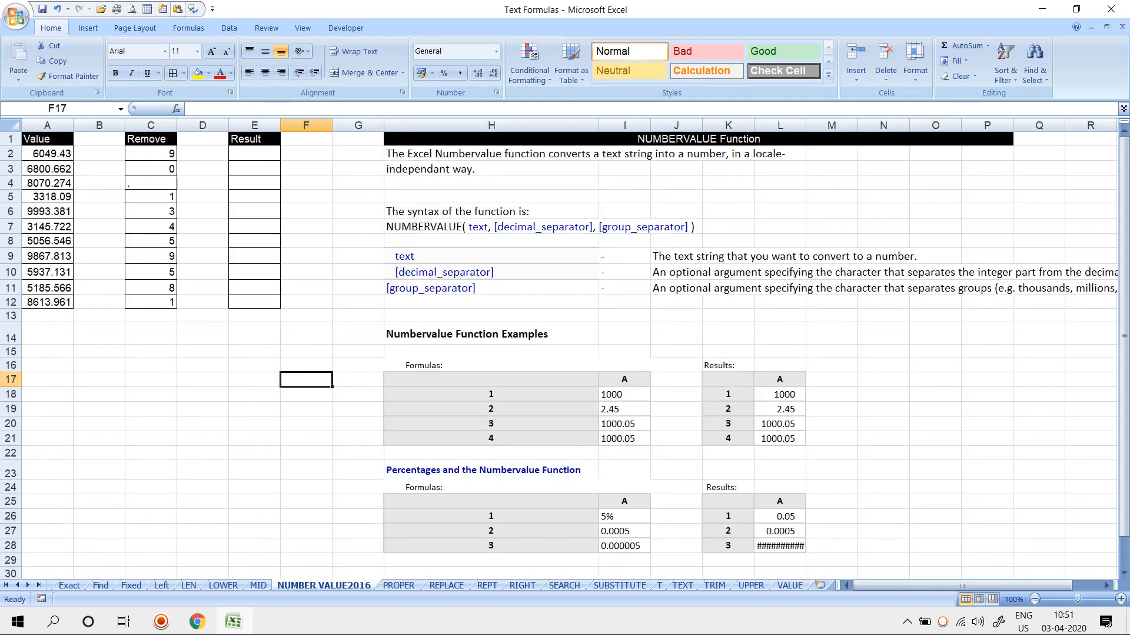
Copy the entire NUMBER VALUE2016 sheet and open a maximized blank workbook in the newer Excel version.
key(ctrl+a)
key(ctrl+c)
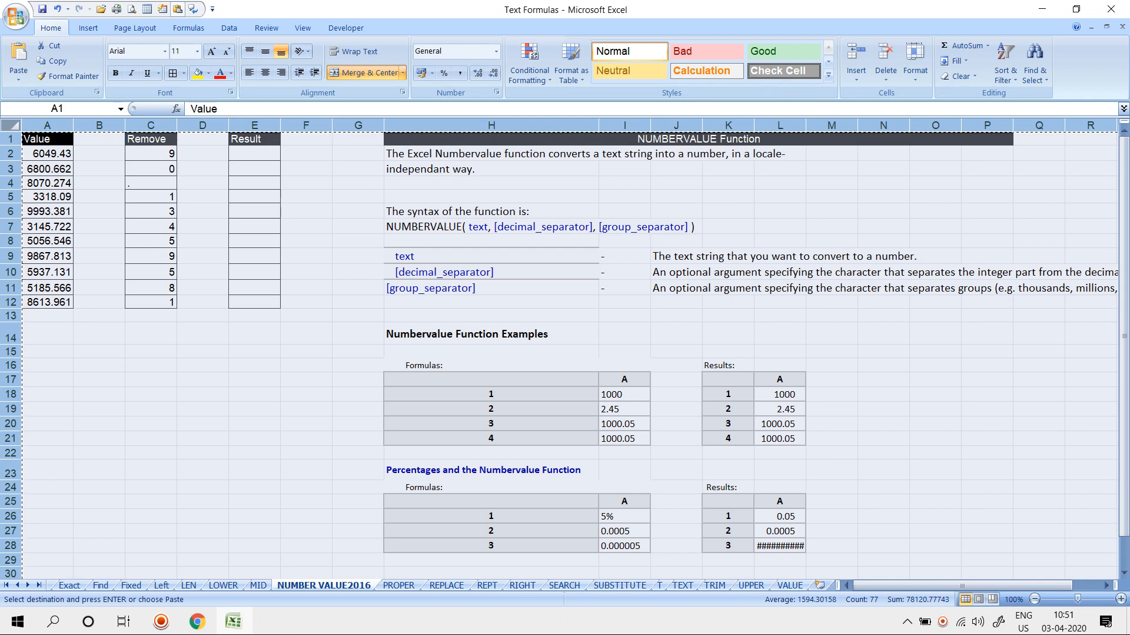
key(alt+Tab)
key(super)
text(EX)
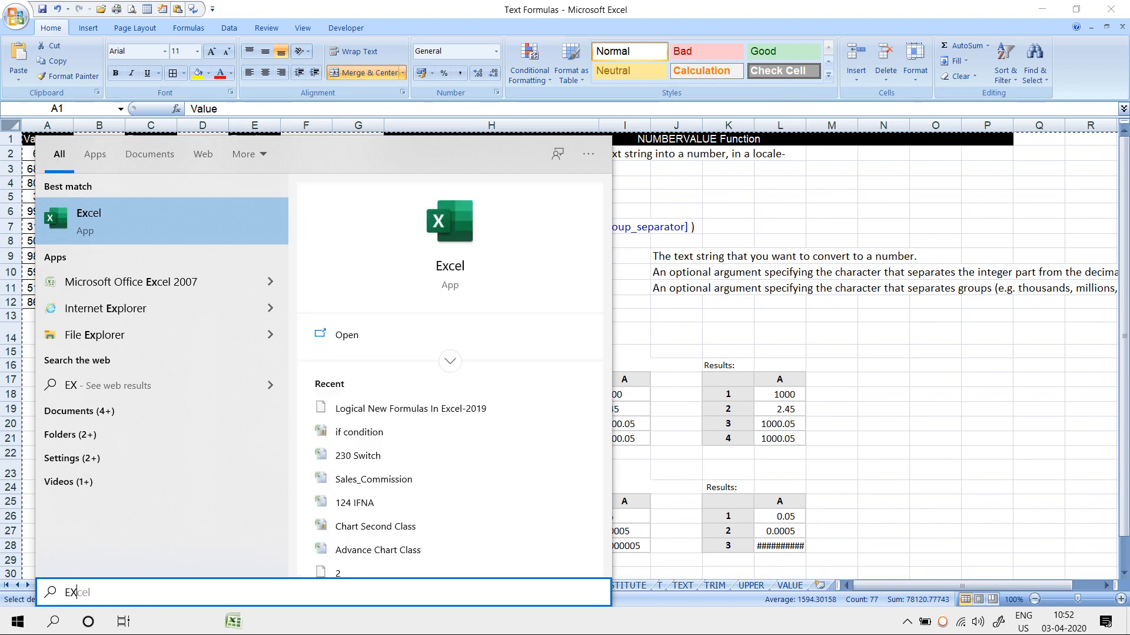
key(Return)
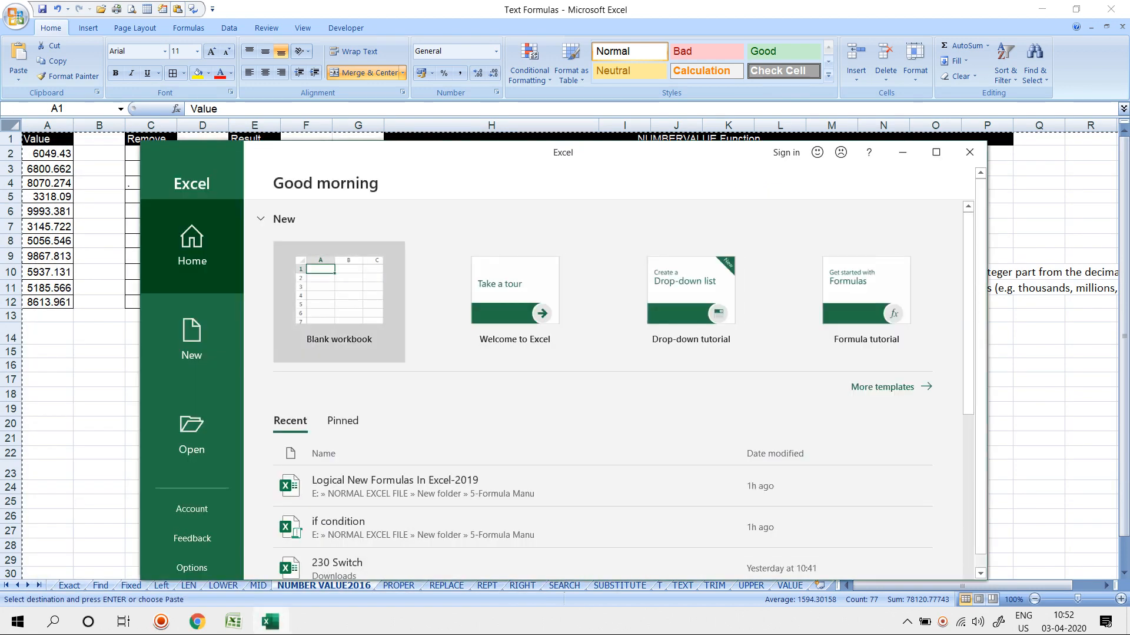
key(Return)
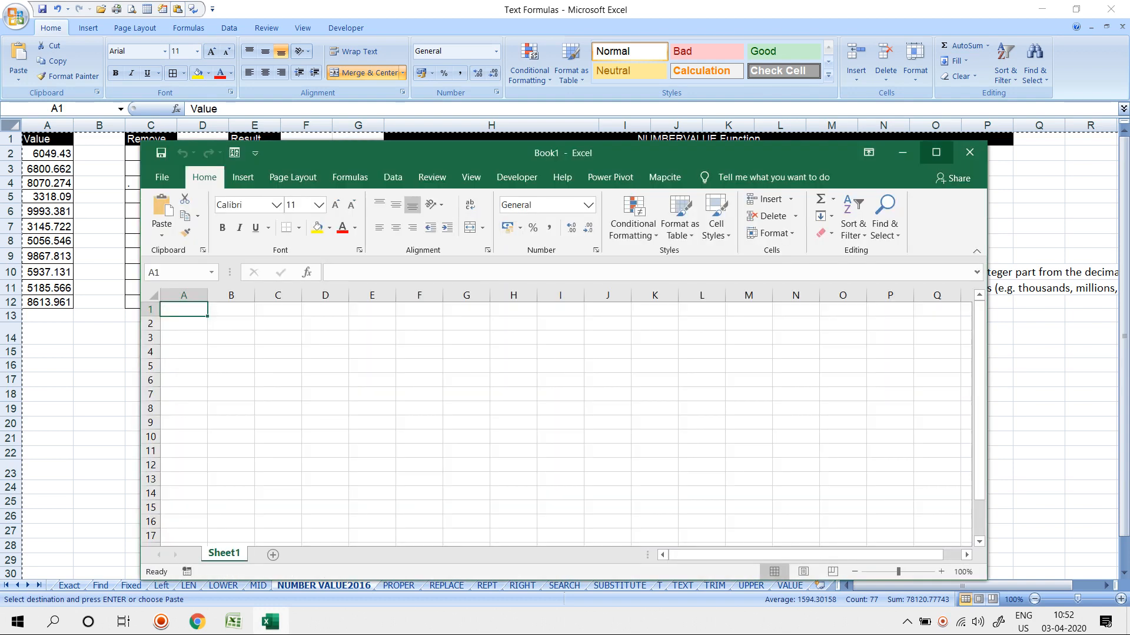
click(936, 152)
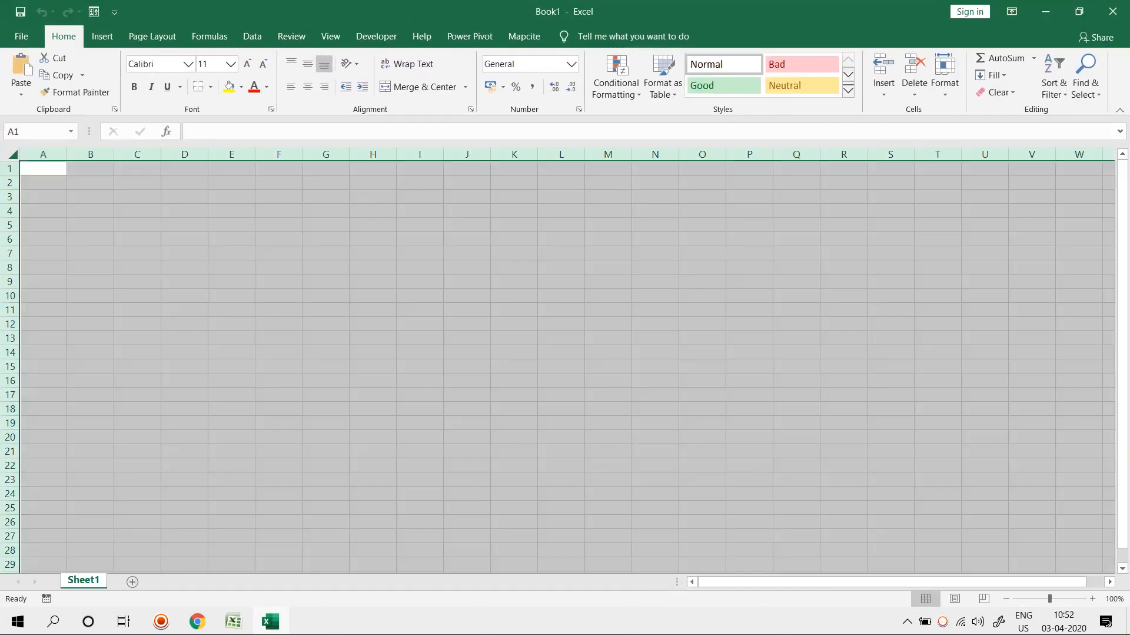
Paste the copied sheet contents into Sheet1 of the blank workbook, starting at A1.
key(ctrl+v)
key(Return)
click(90, 258)
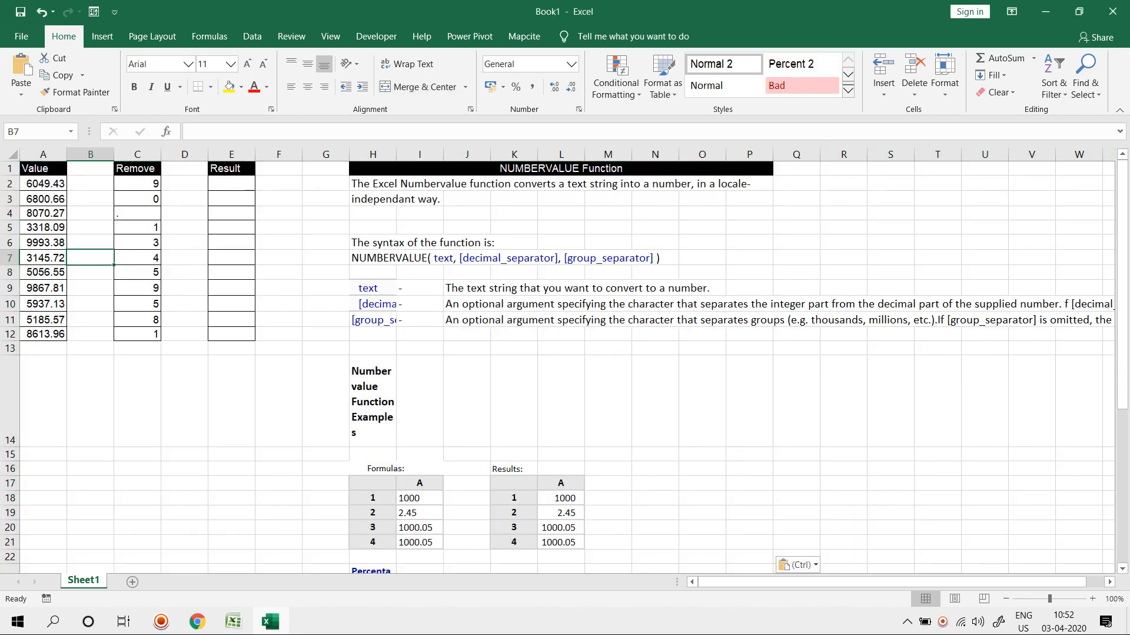
Enter a NUMBERVALUE formula in E2 that converts the value in A2.
click(231, 183)
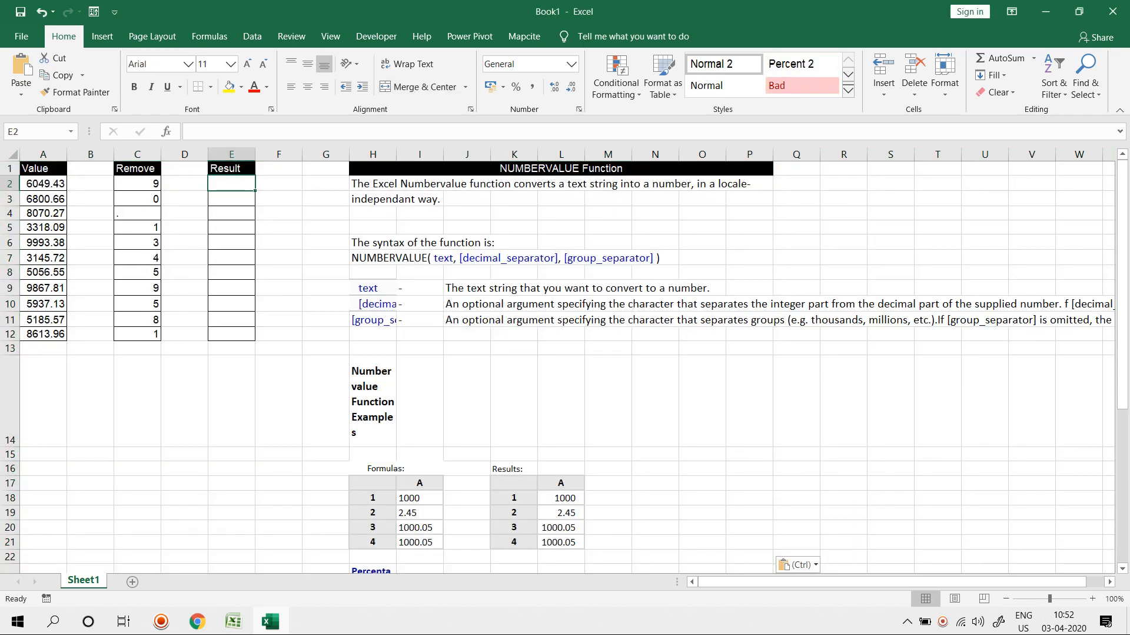
text(=numb)
key(Tab)
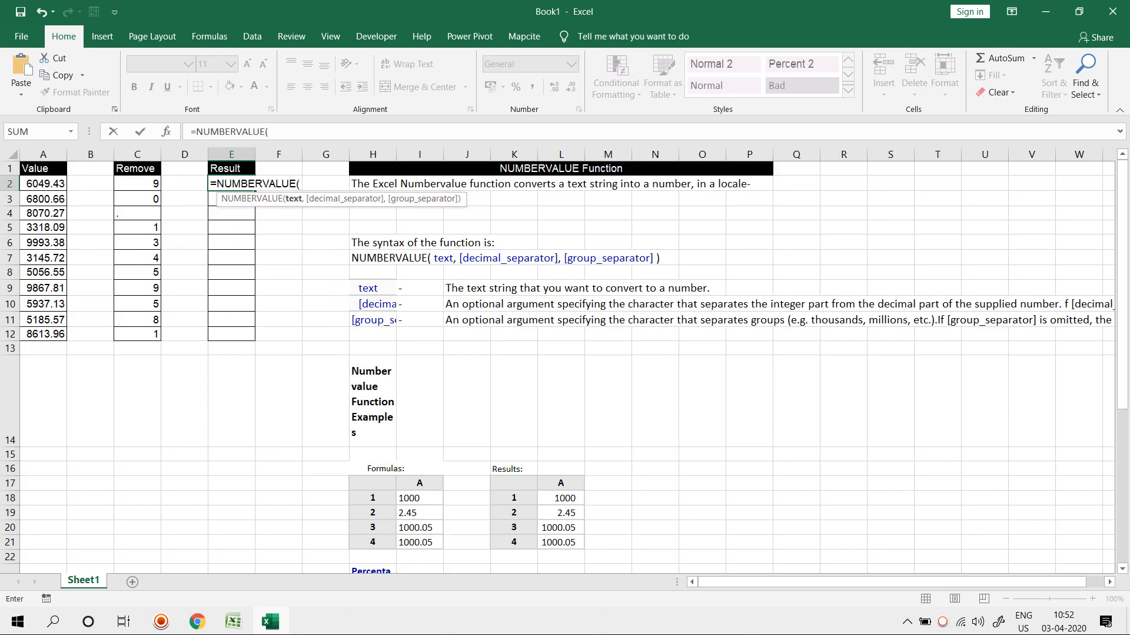
key(Left)
key(Left)
key(Left)
key(Left)
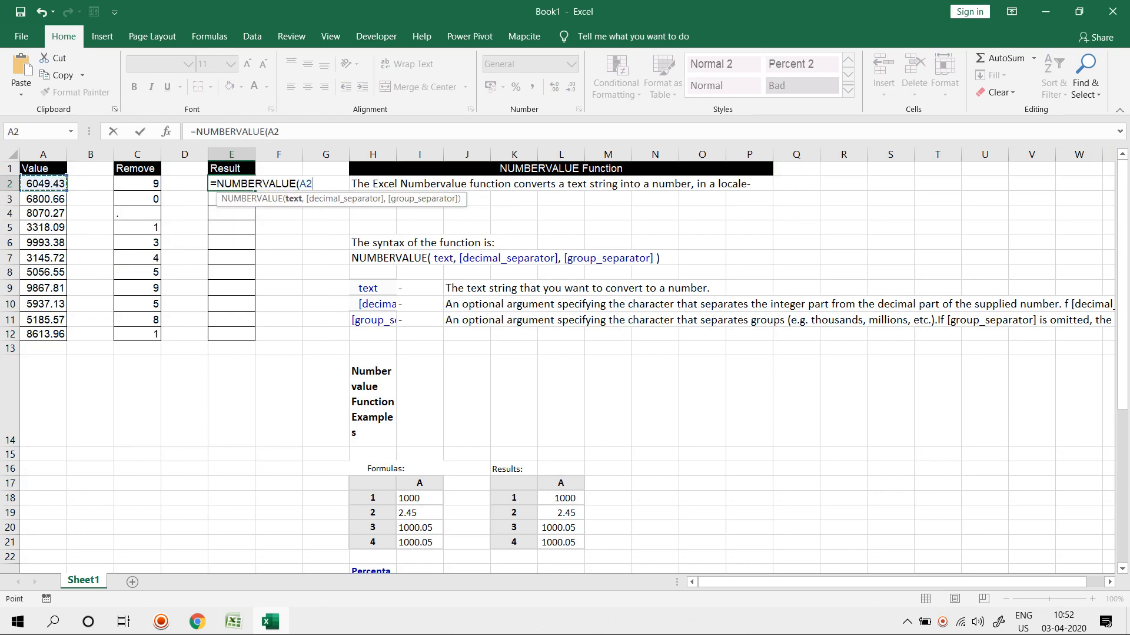
key(Return)
Fill the NUMBERVALUE formula from E2 down to E13 and check the source value in A3.
click(231, 183)
drag(255, 190, 255, 351)
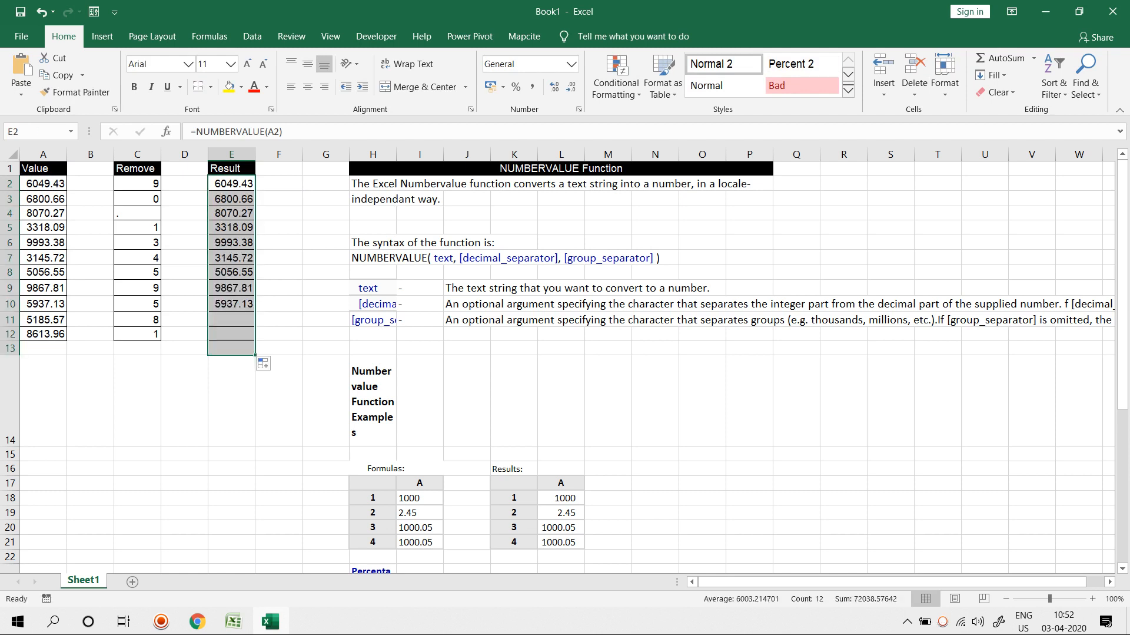
click(42, 199)
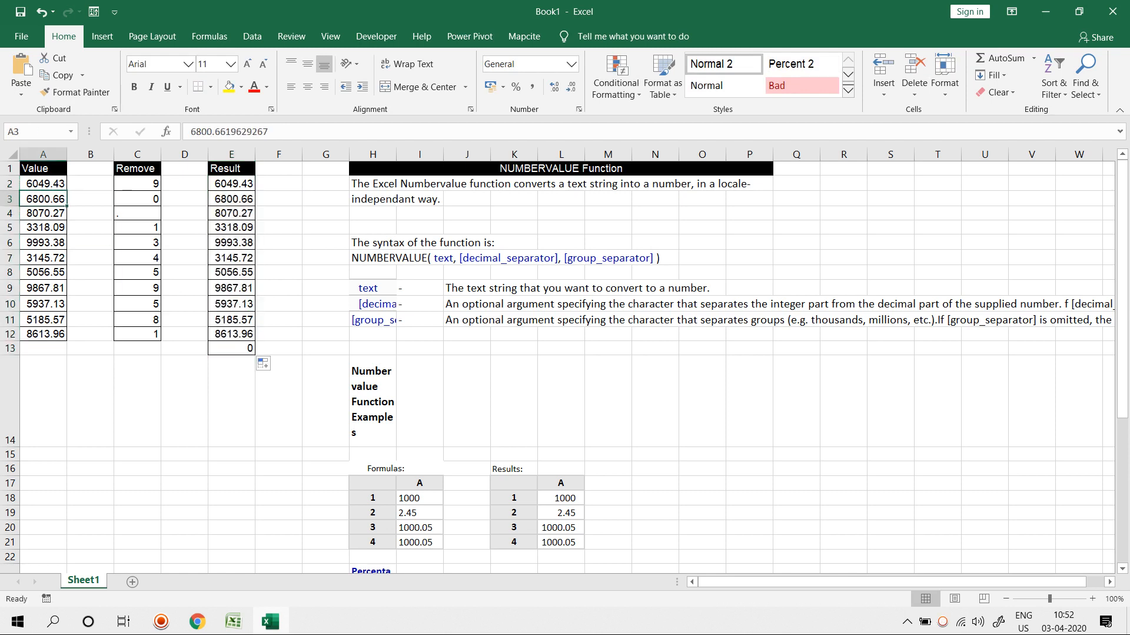
Add TRUE as the decimal separator argument of the NUMBERVALUE formula in E2.
double_click(231, 184)
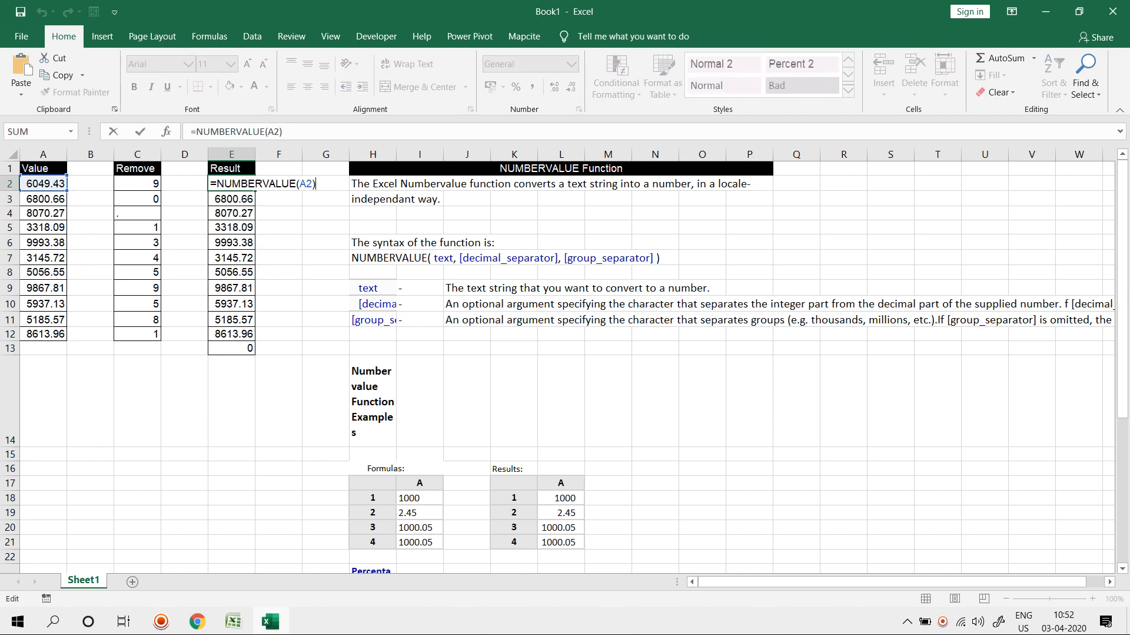
key(BackSpace)
text(,)
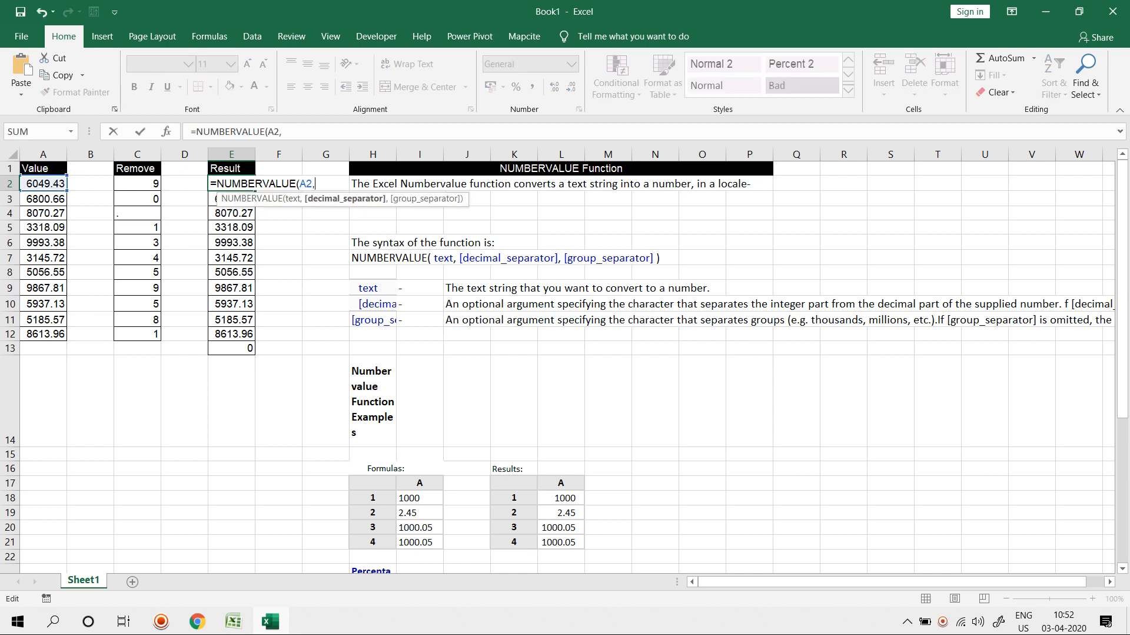
text(TR)
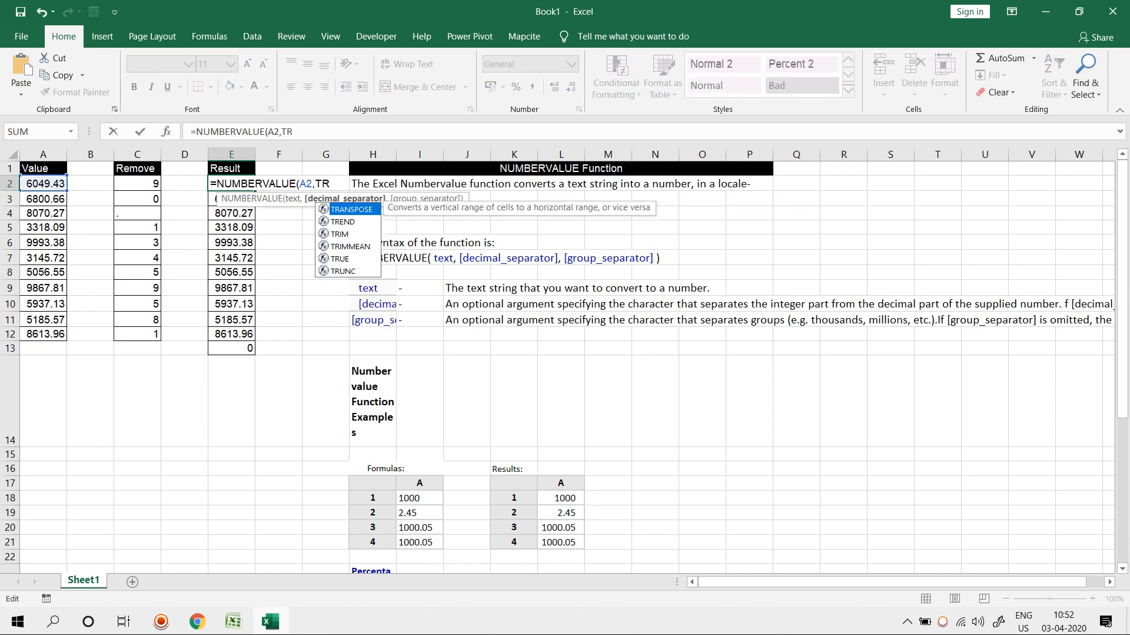
text(UE)
key(Return)
Try FALSE in place of TRUE as the decimal separator argument in E2.
key(Up)
key(F2)
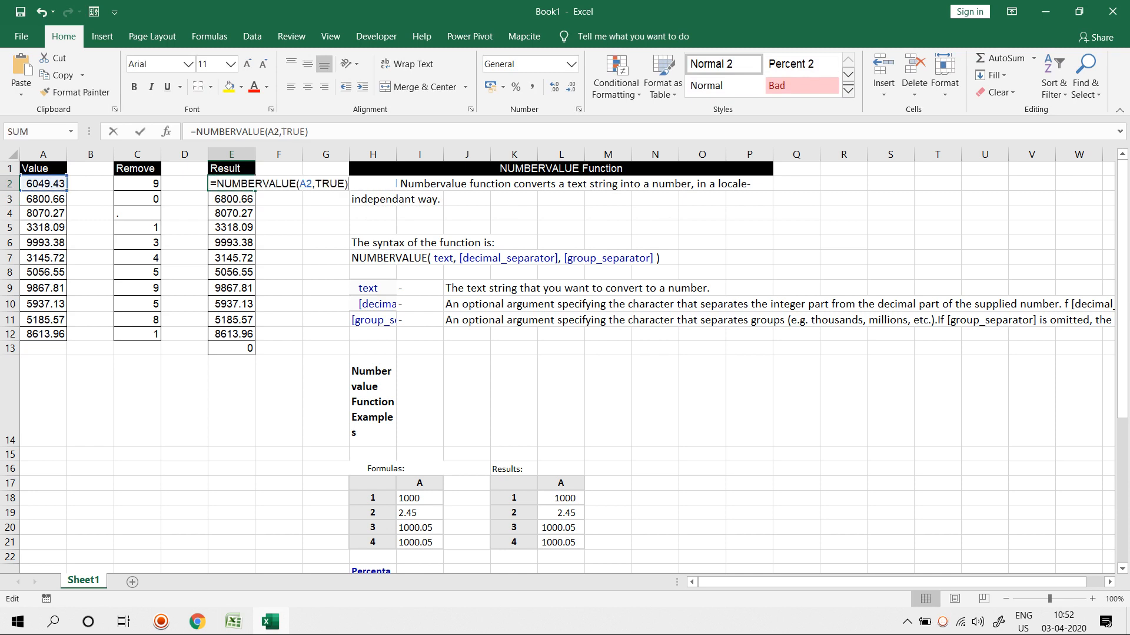
key(BackSpace)
key(BackSpace)
key(BackSpace)
key(BackSpace)
key(BackSpace)
text(FA)
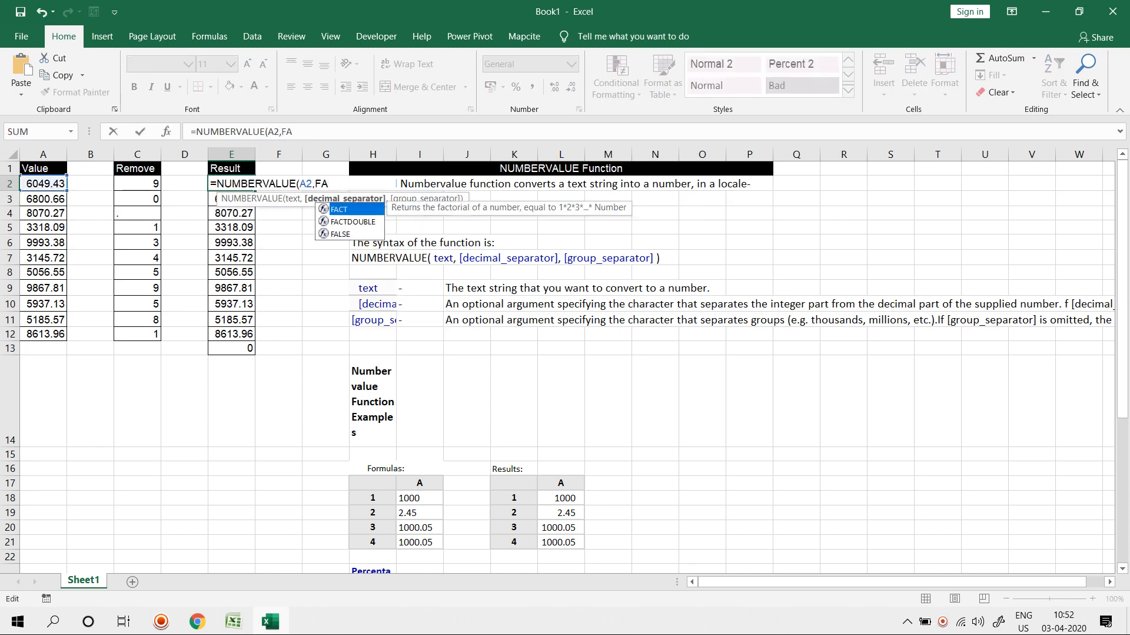
key(Down)
key(Down)
key(Return)
Try the NUMBERVALUE formula in E2 with an empty decimal separator argument after A2.
key(Up)
key(F2)
key(Delete)
key(BackSpace)
key(BackSpace)
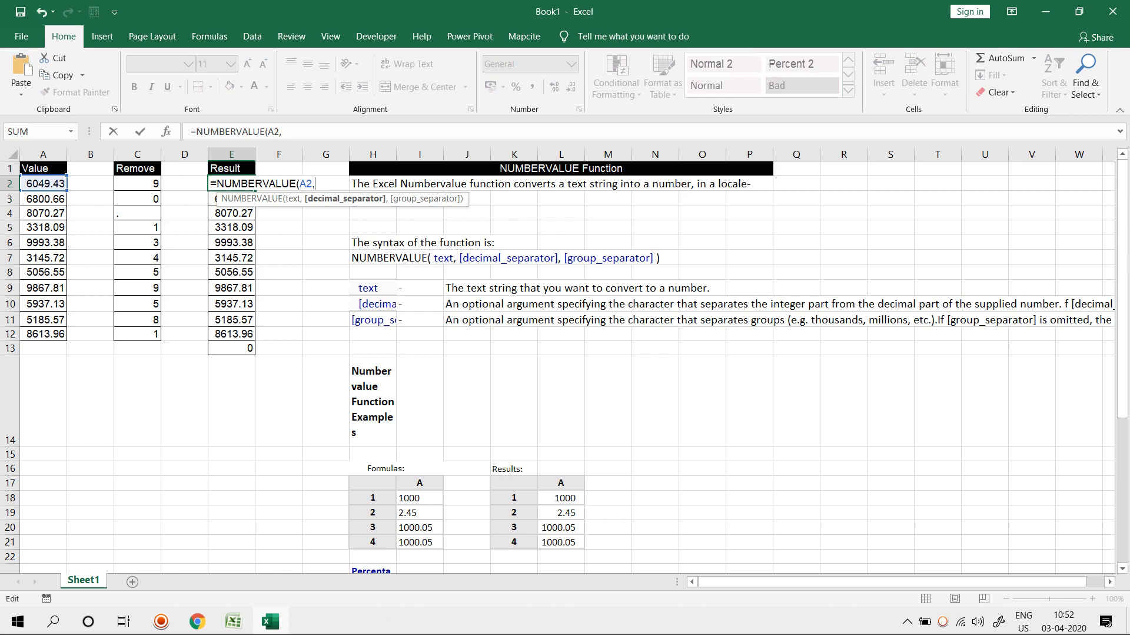
key(Return)
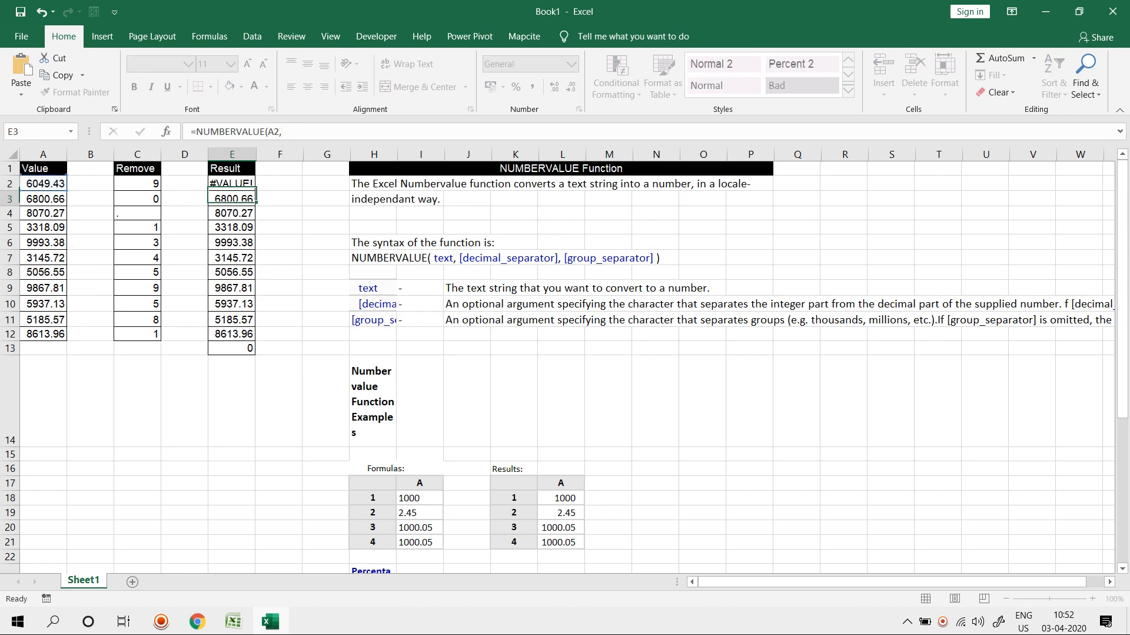
Undo the last two changes to the formula in E2 and inspect the restored formula.
key(Up)
key(F2)
key(Escape)
key(ctrl+z)
key(ctrl+z)
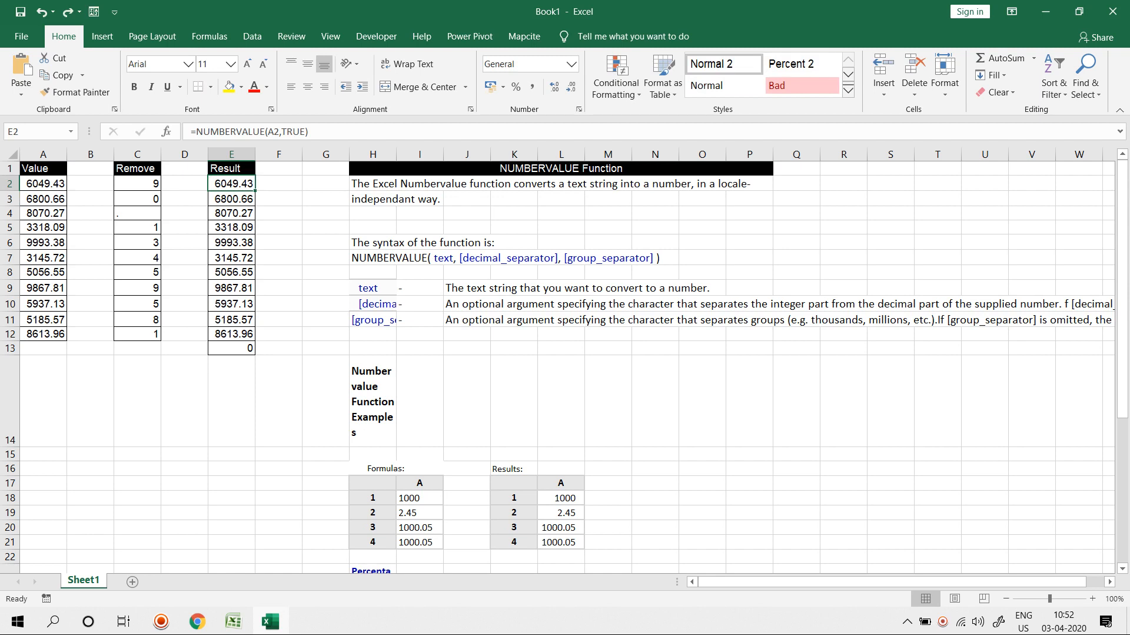
key(F2)
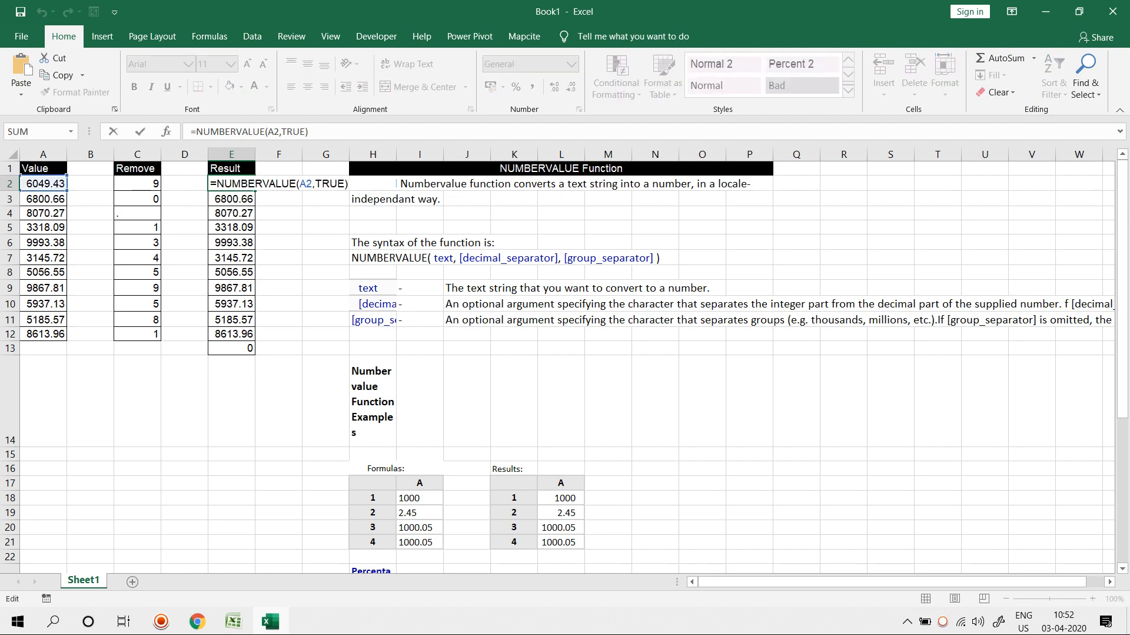
key(Escape)
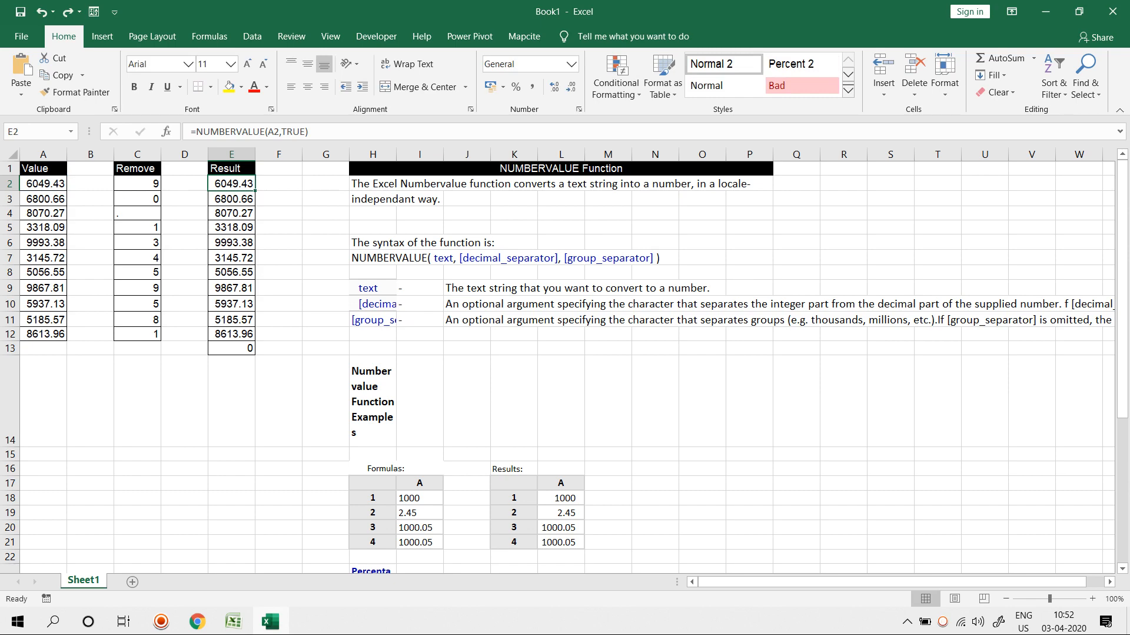
Add a new worksheet and look through the list of available text functions.
click(133, 581)
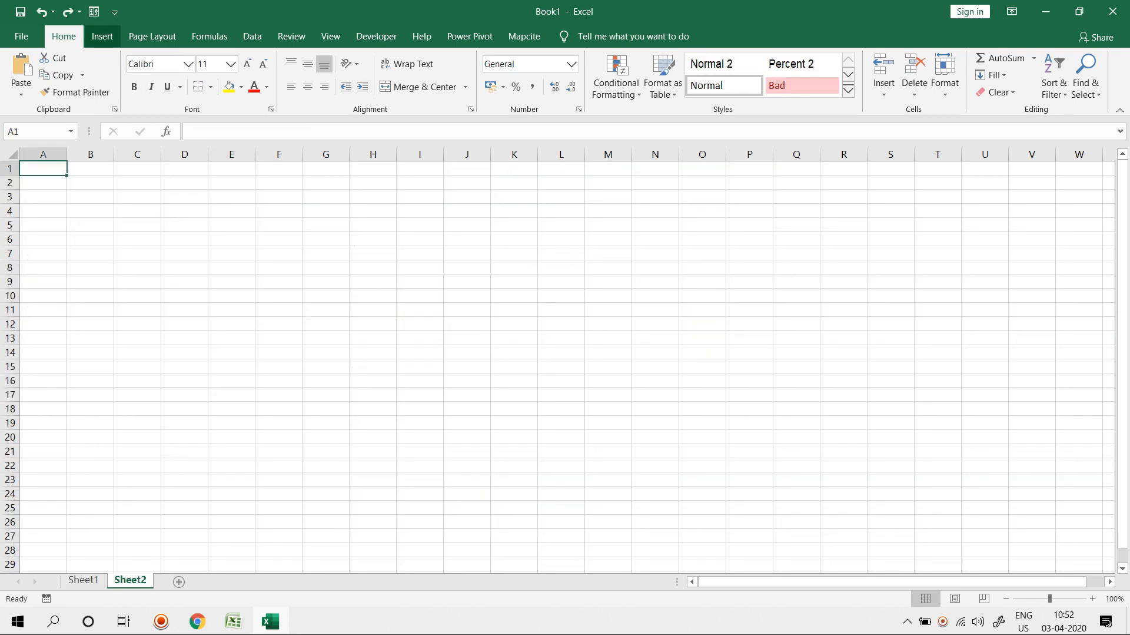
click(209, 36)
click(206, 77)
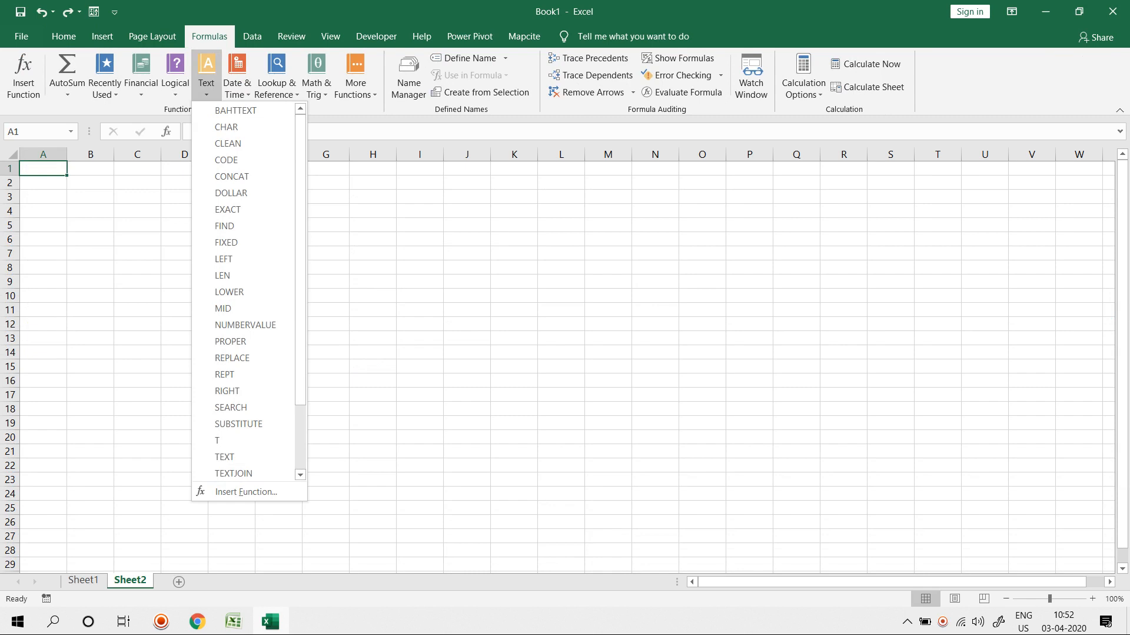
scroll(241, 176, down, 2)
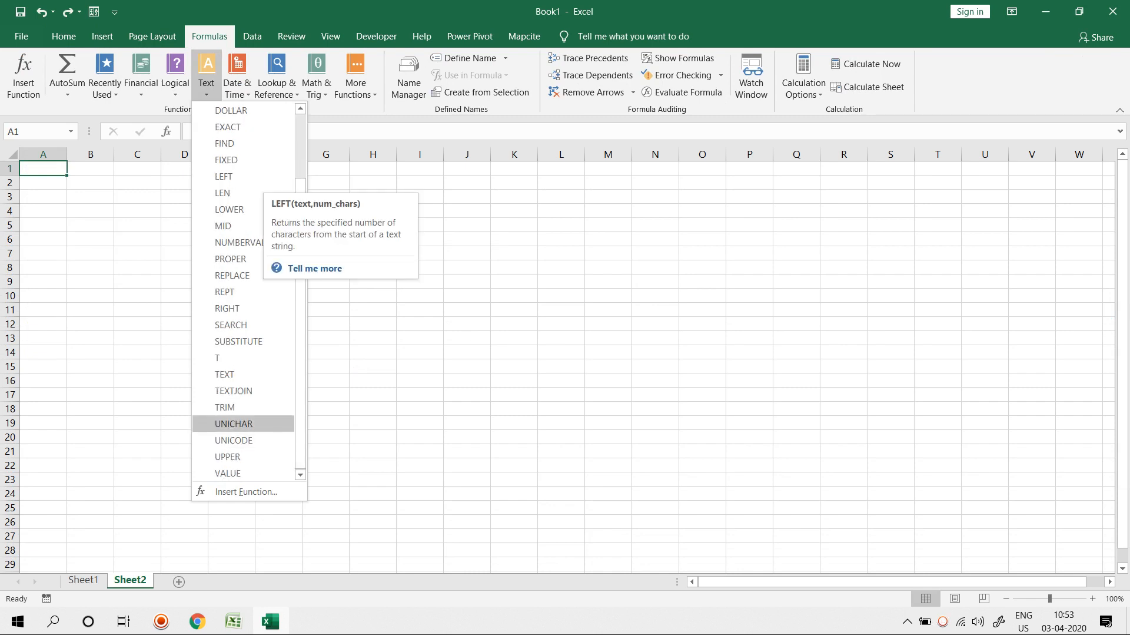
click(420, 281)
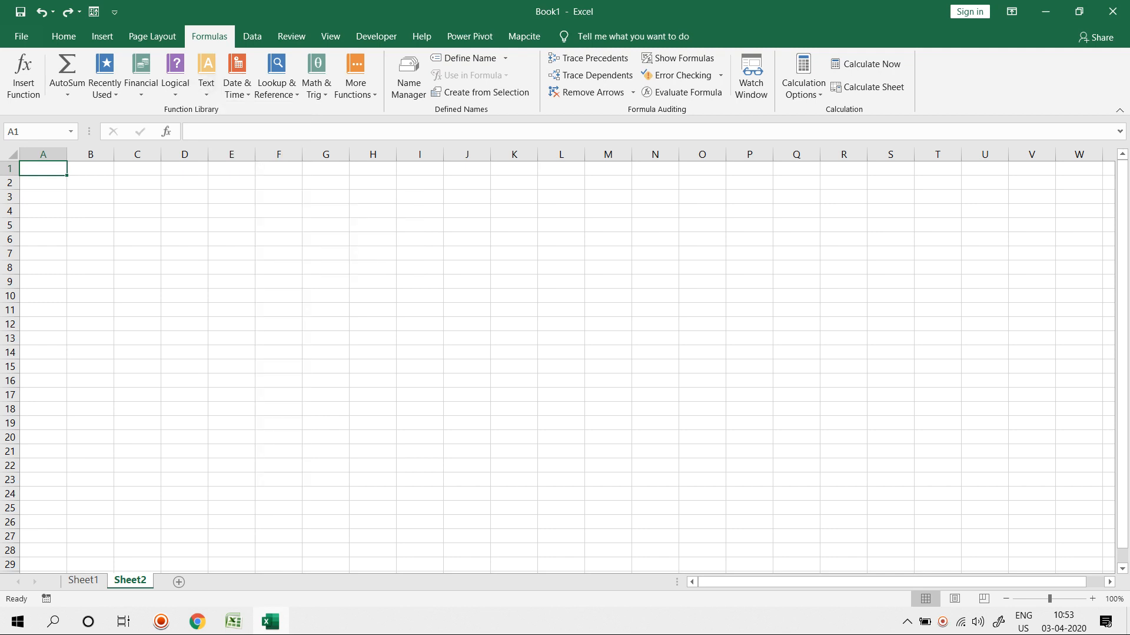
Enter the formula =UNICODE("9") in cell I9 of the new sheet.
click(419, 281)
text(=UNI)
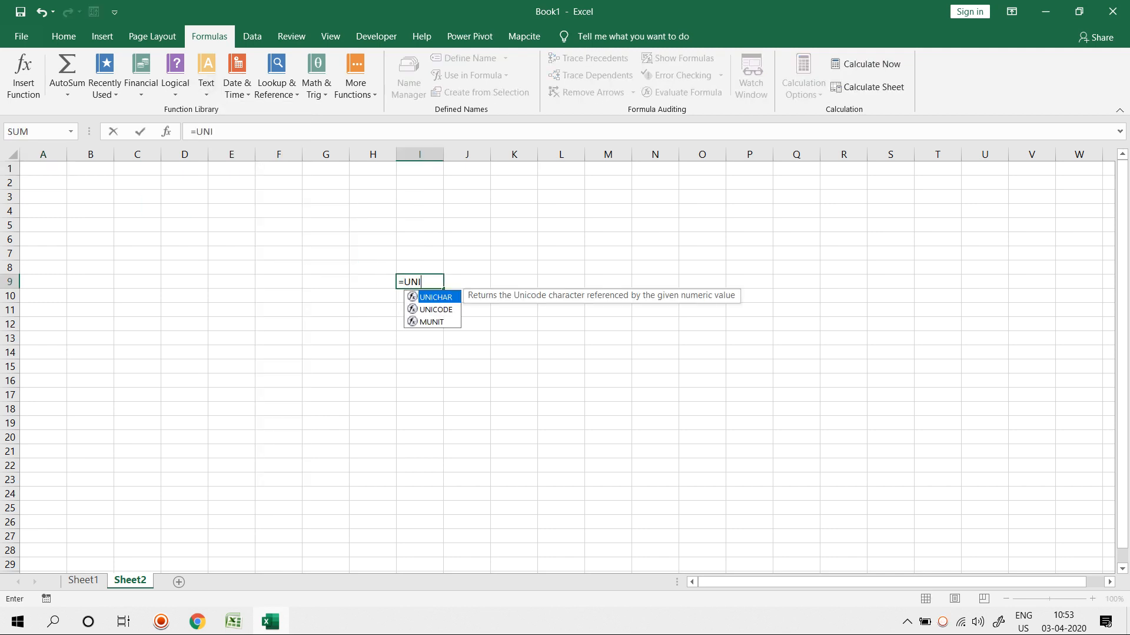
key(Down)
key(Tab)
text("9"))
key(Return)
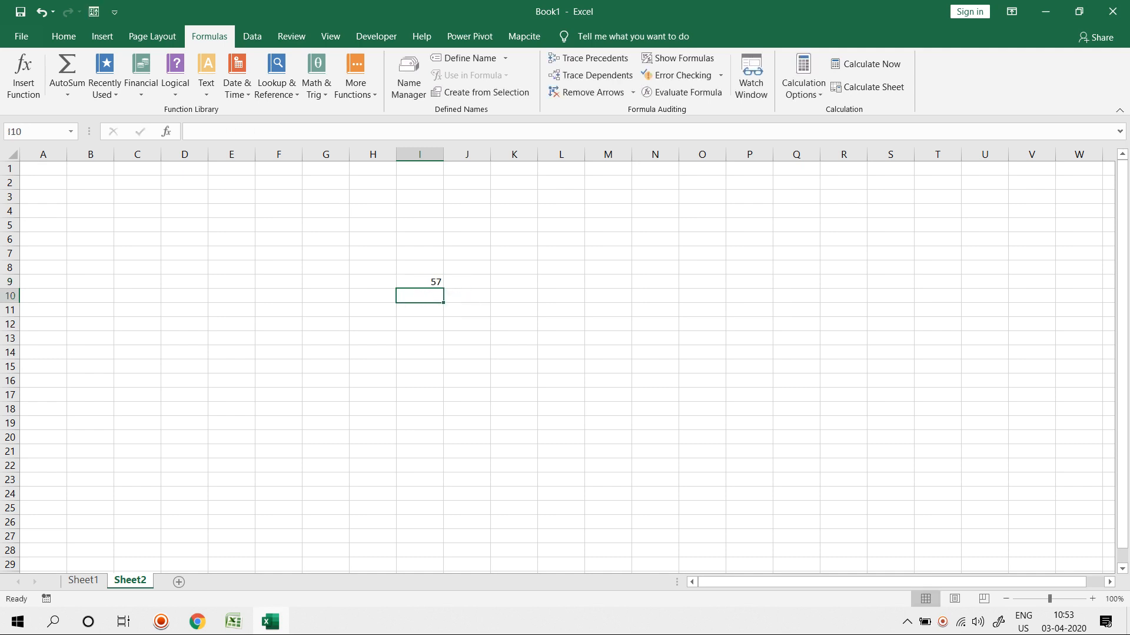
Replace the quoted text argument of the UNICODE formula in I9 with an unquoted multi-digit number.
key(Up)
key(F2)
key(BackSpace)
key(BackSpace)
key(BackSpace)
key(BackSpace)
key(BackSpace)
text(110)
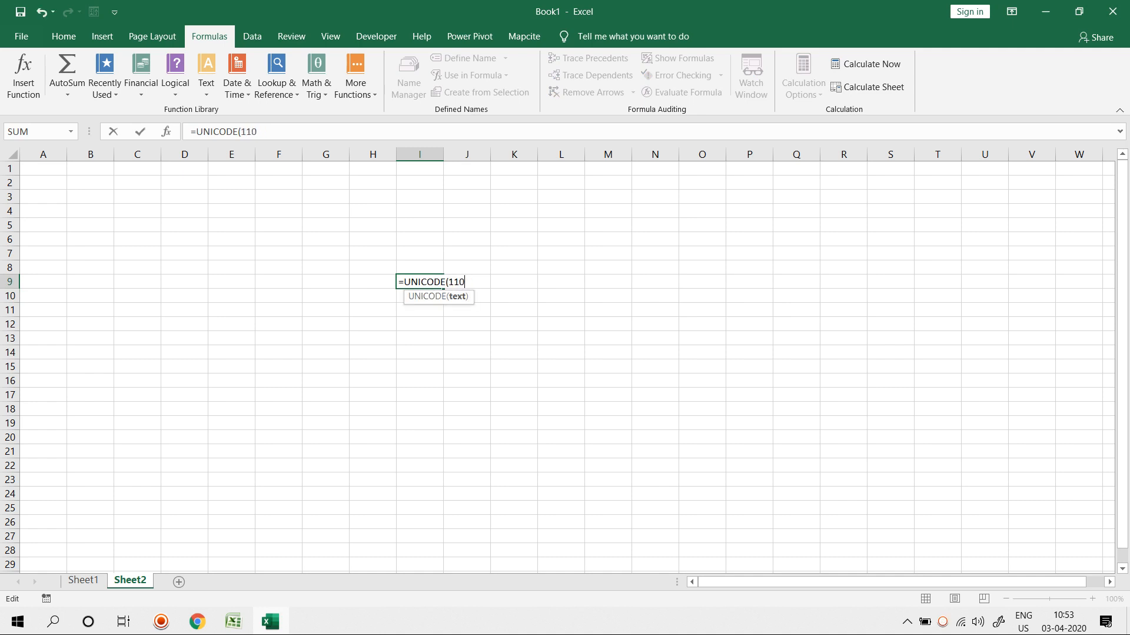
key(BackSpace)
text(1000)
key(BackSpace)
key(Return)
Enter =UNICODE(9785) in K8 and check it against the formula in I9.
key(Up)
key(Up)
key(Right)
key(Right)
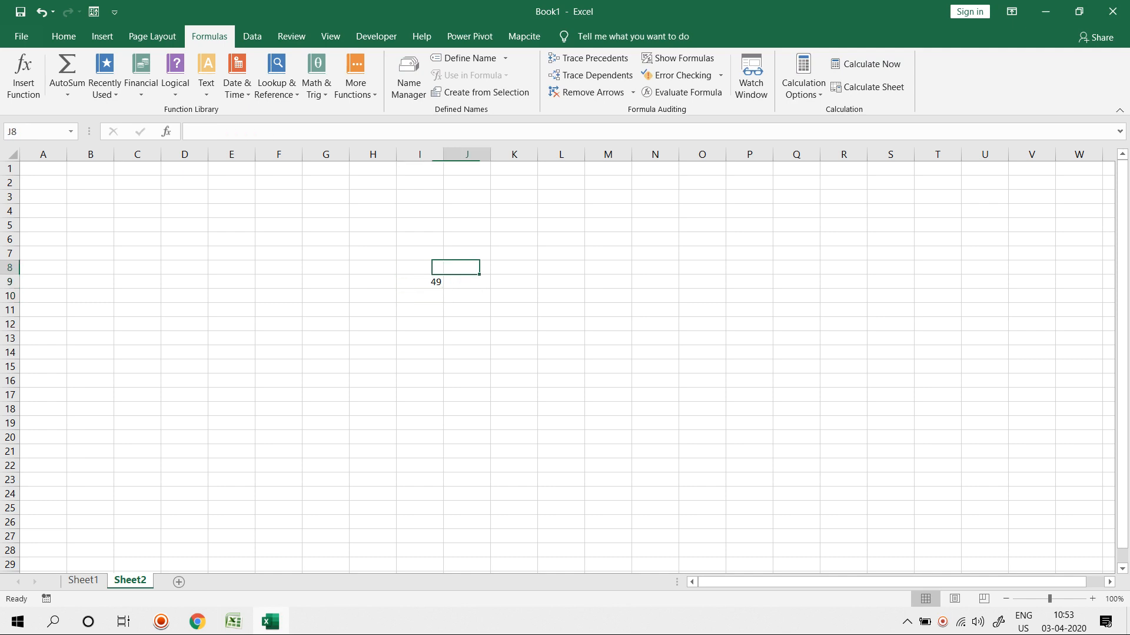
key(F2)
text(=uni)
key(Down)
key(Tab)
text(9785)
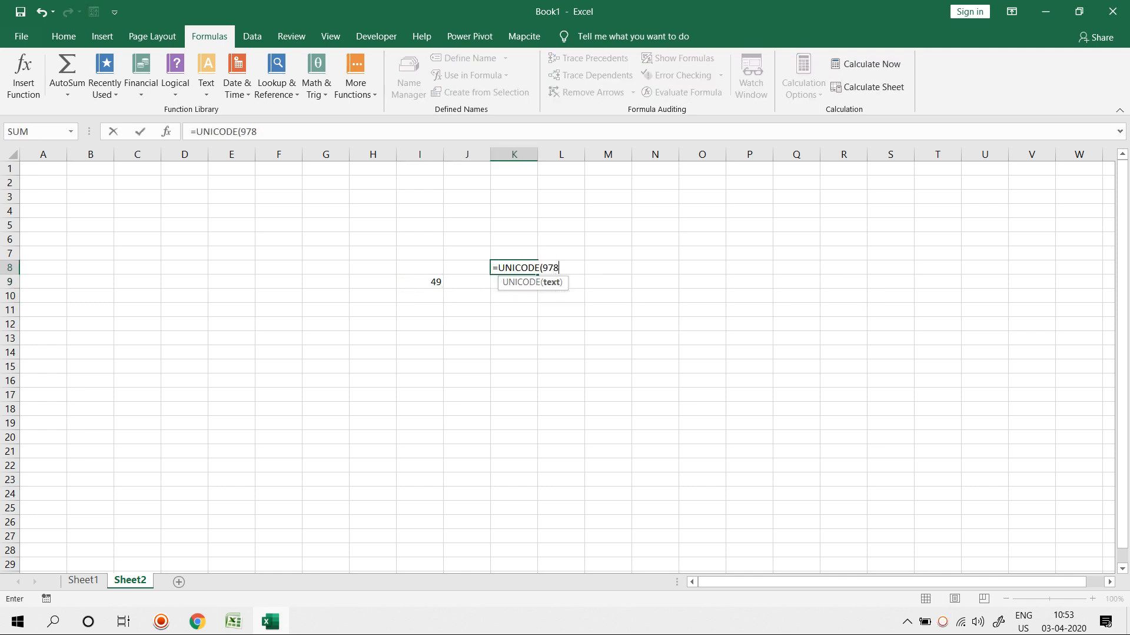
key(Return)
key(F2)
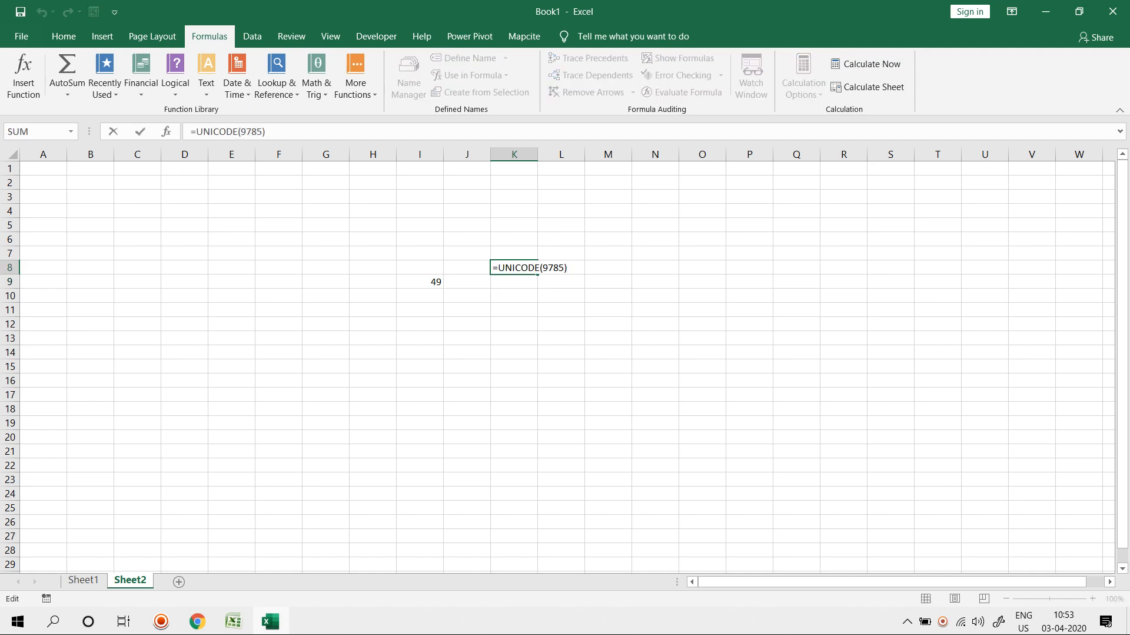
double_click(419, 281)
double_click(514, 267)
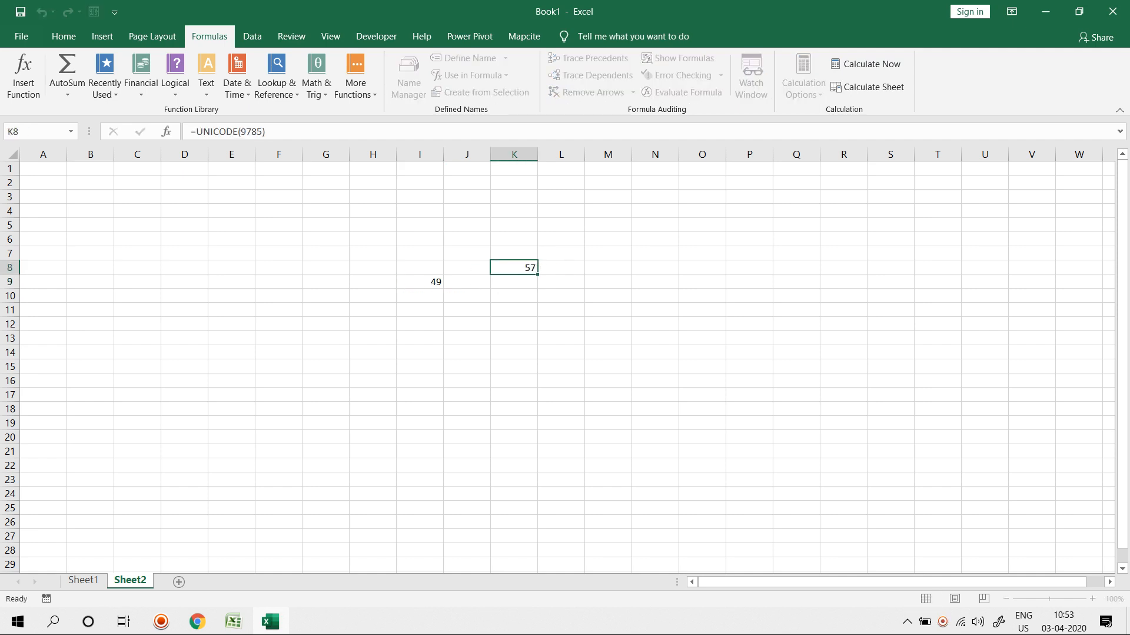
key(Escape)
Enter the formula =UNICHAR(9785) in K8 in place of the UNICODE formula.
text(=UNIC)
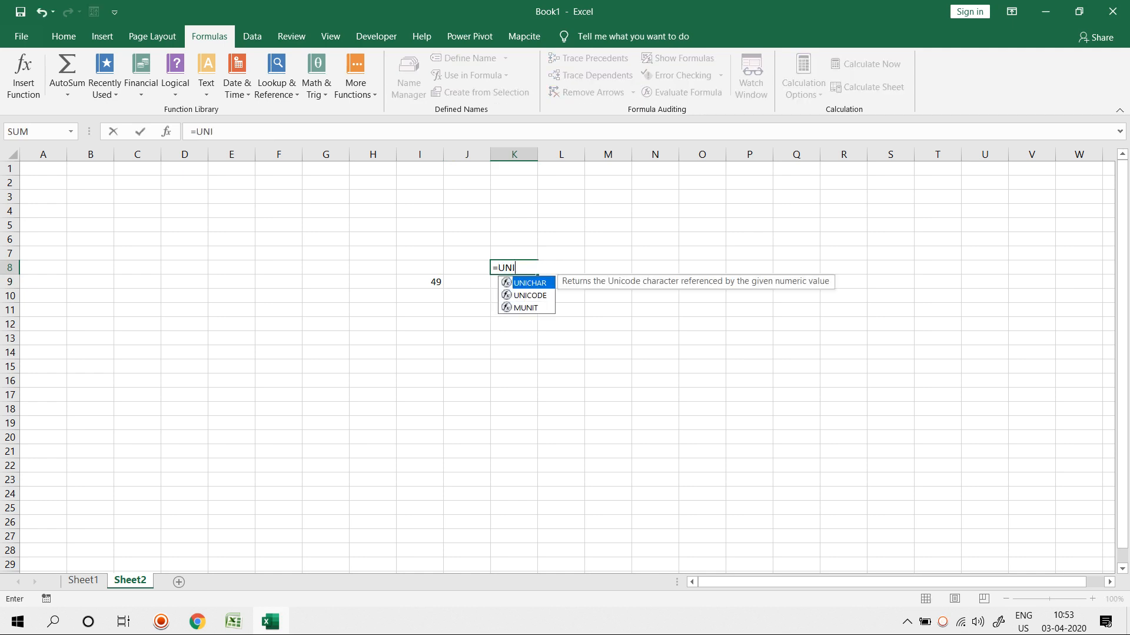
key(Tab)
text(9785)
key(Return)
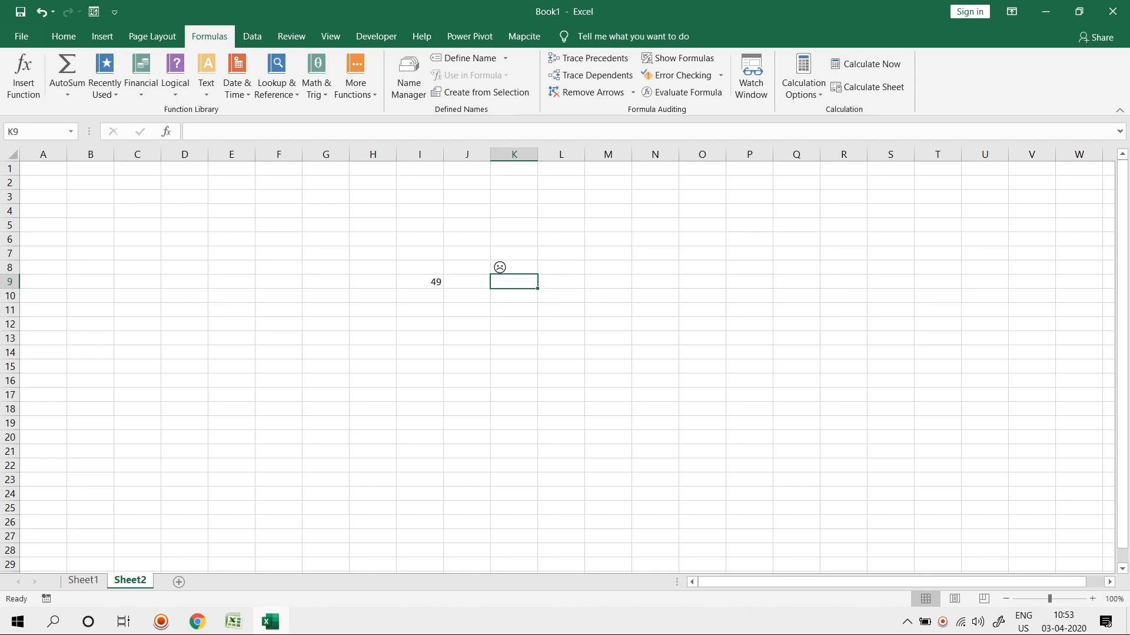
Change the number in the UNICHAR formula in K8 to 9786.
scroll(558, 359, up, 1)
key(Up)
key(F2)
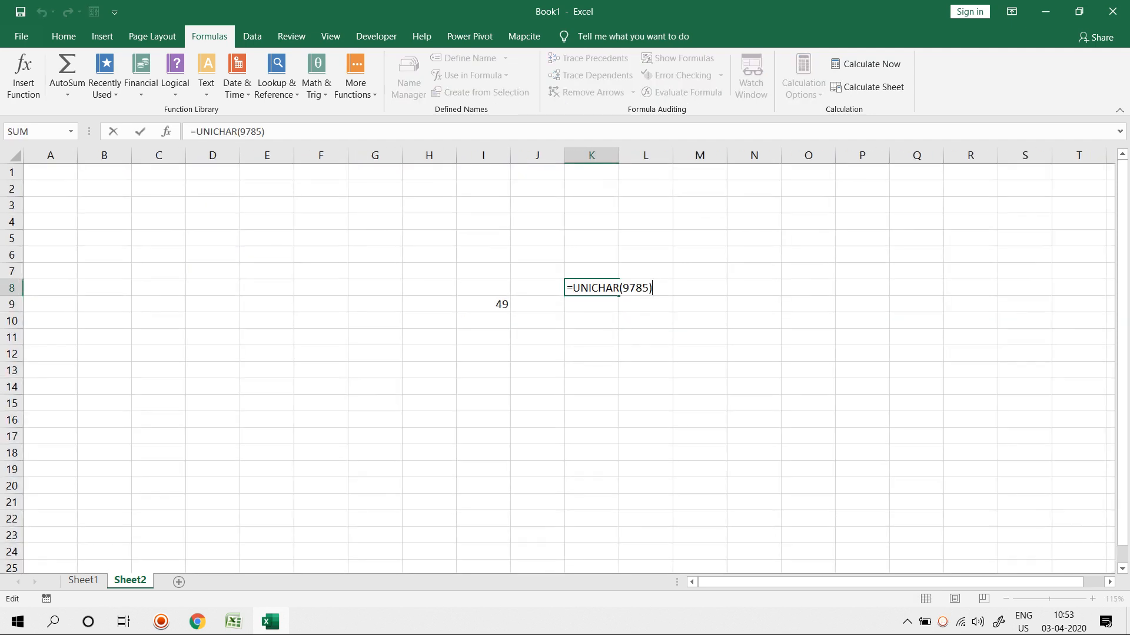
key(Left)
key(Left)
key(BackSpace)
text(6)
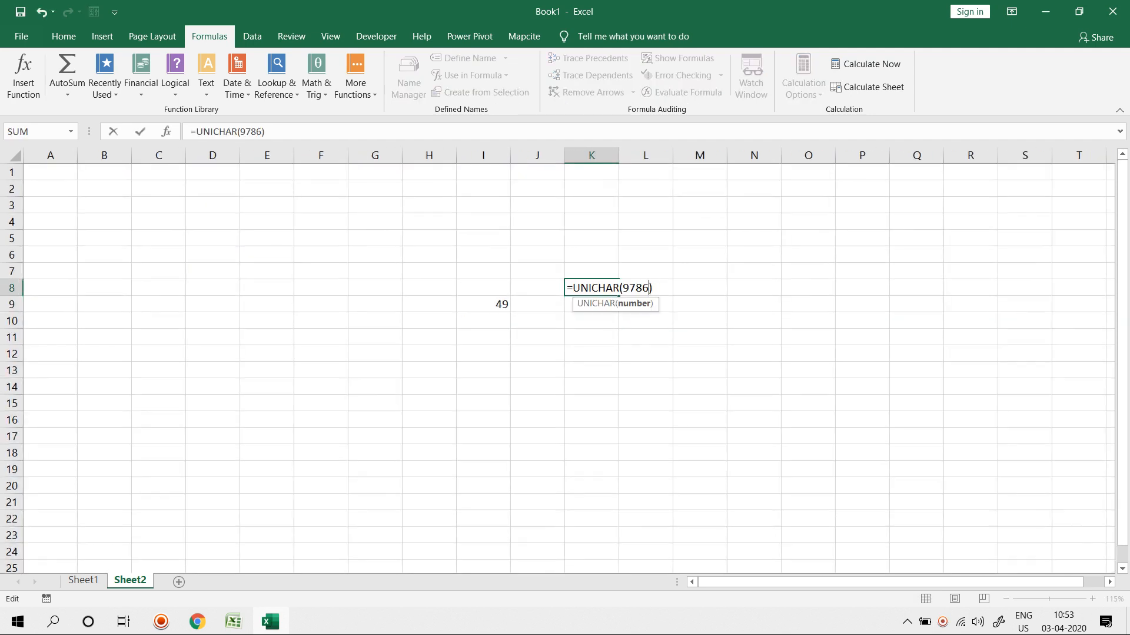
key(Return)
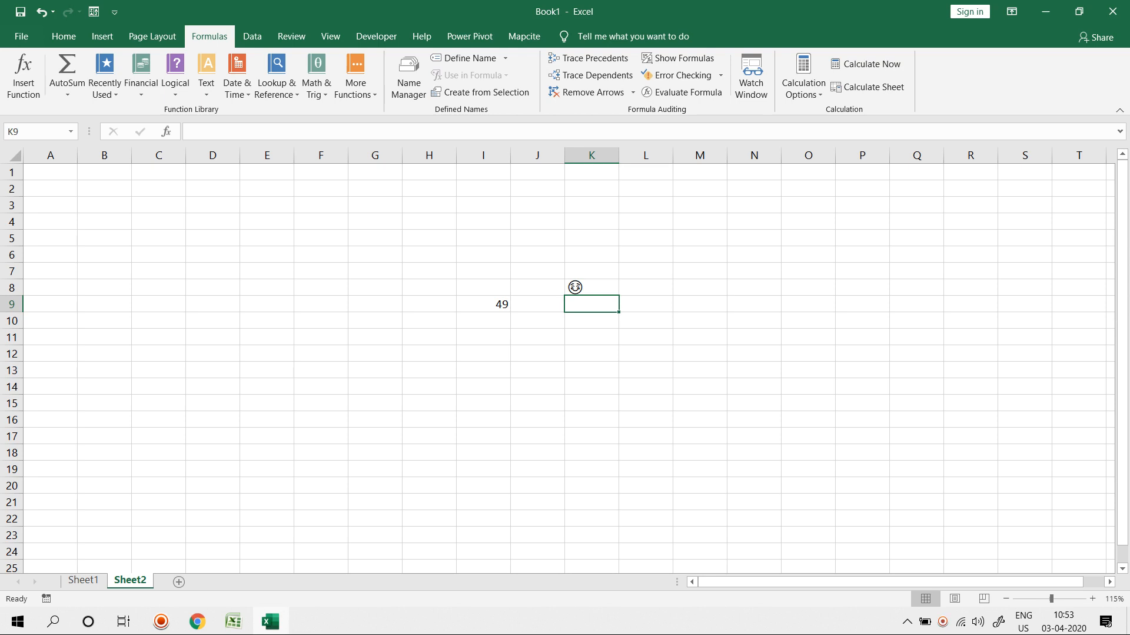
Replace the number in the UNICHAR formula in K8 with 11100.
key(Up)
key(F2)
key(BackSpace)
key(BackSpace)
key(BackSpace)
key(BackSpace)
key(BackSpace)
text(10548)
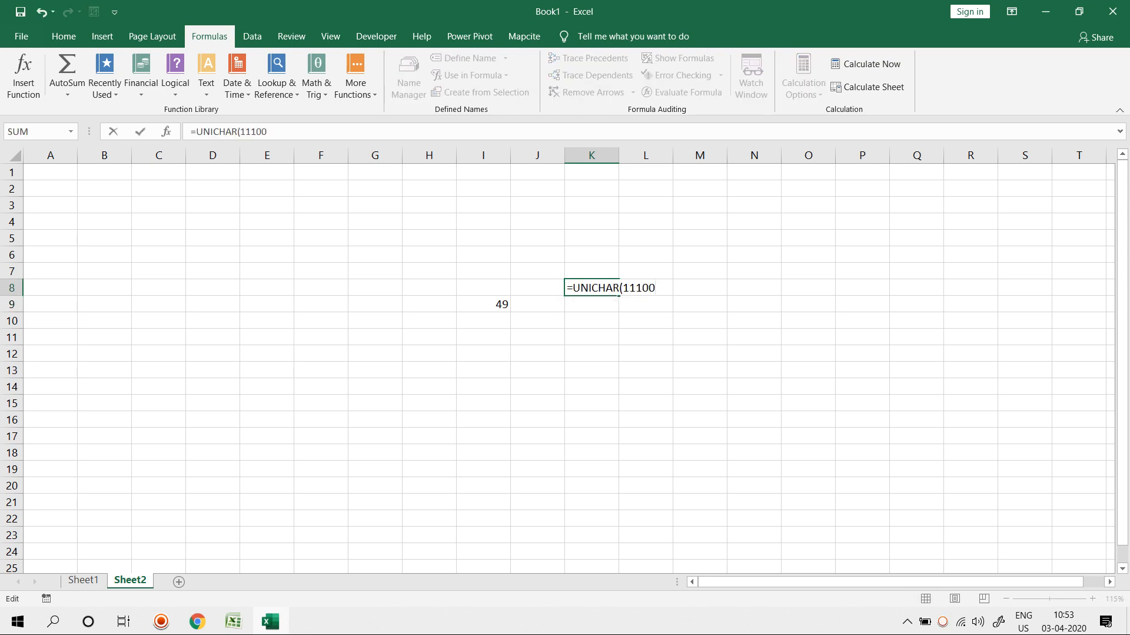
key(Return)
key(Up)
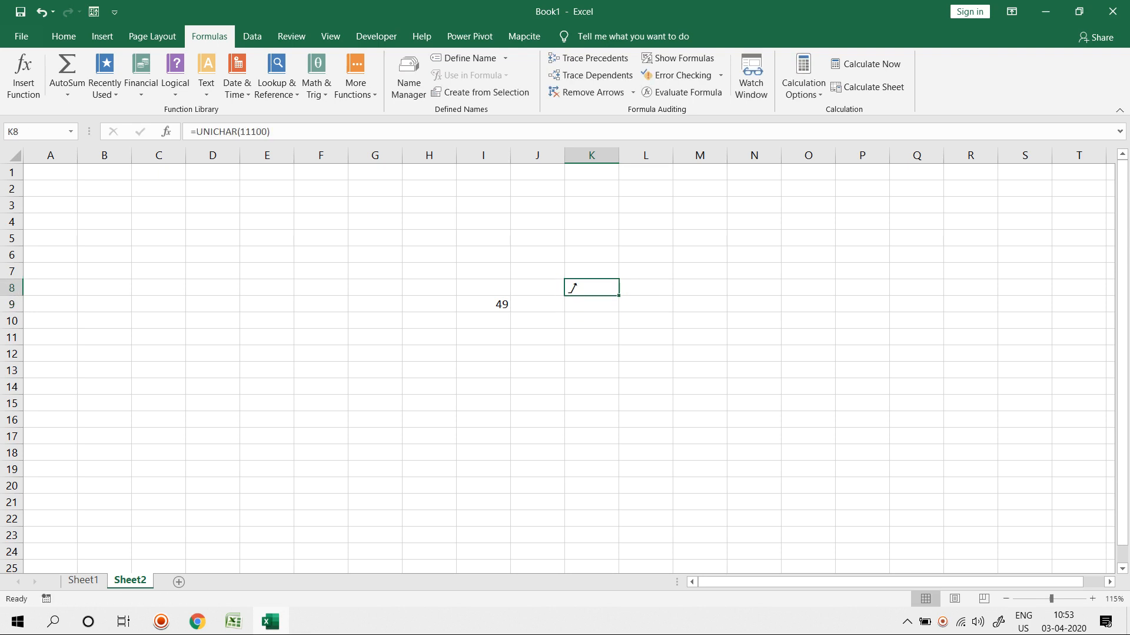
Open the online help for the UNICHAR function from K8's function arguments and read its syntax, remarks and examples.
key(F2)
key(shift+F3)
key(Tab)
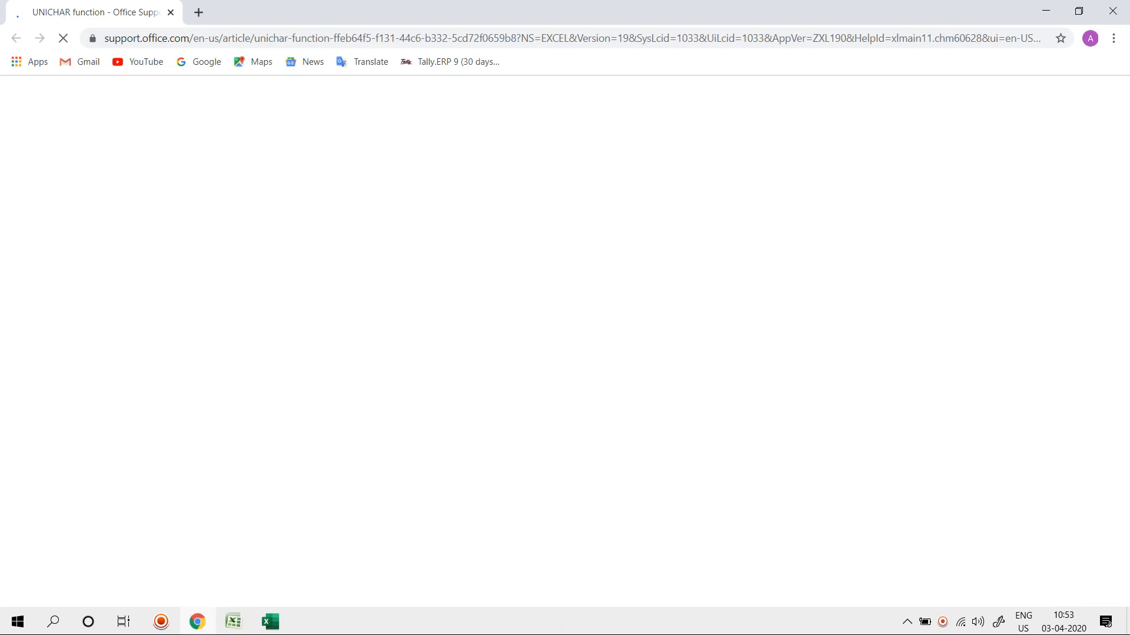
scroll(565, 339, down, 10)
scroll(565, 339, down, 6)
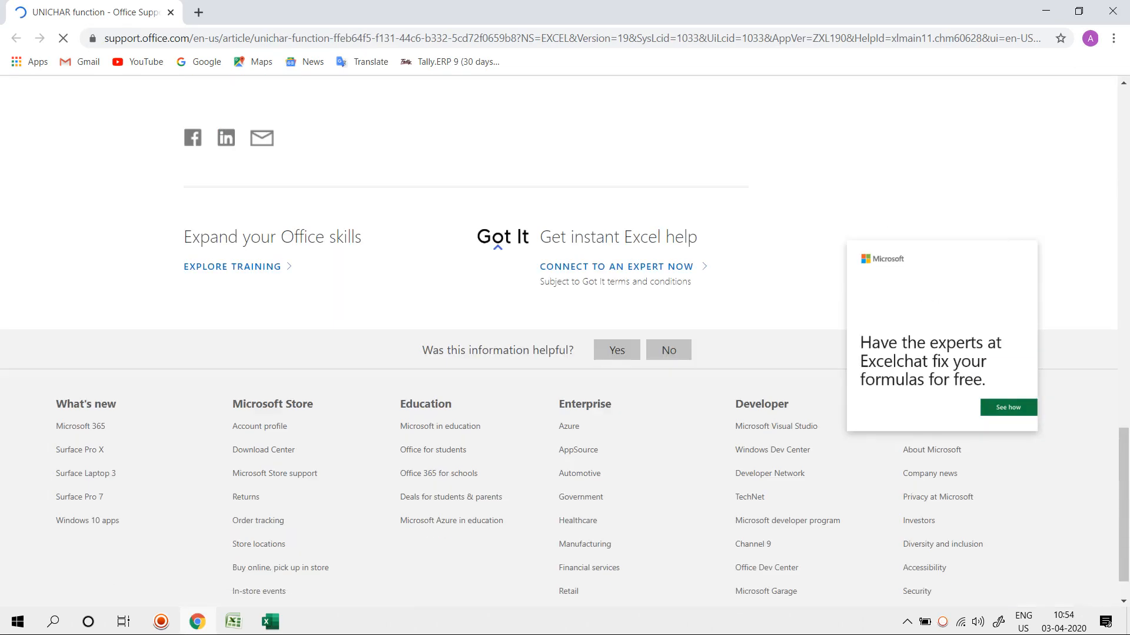
scroll(565, 338, up, 5)
scroll(565, 338, down, 6)
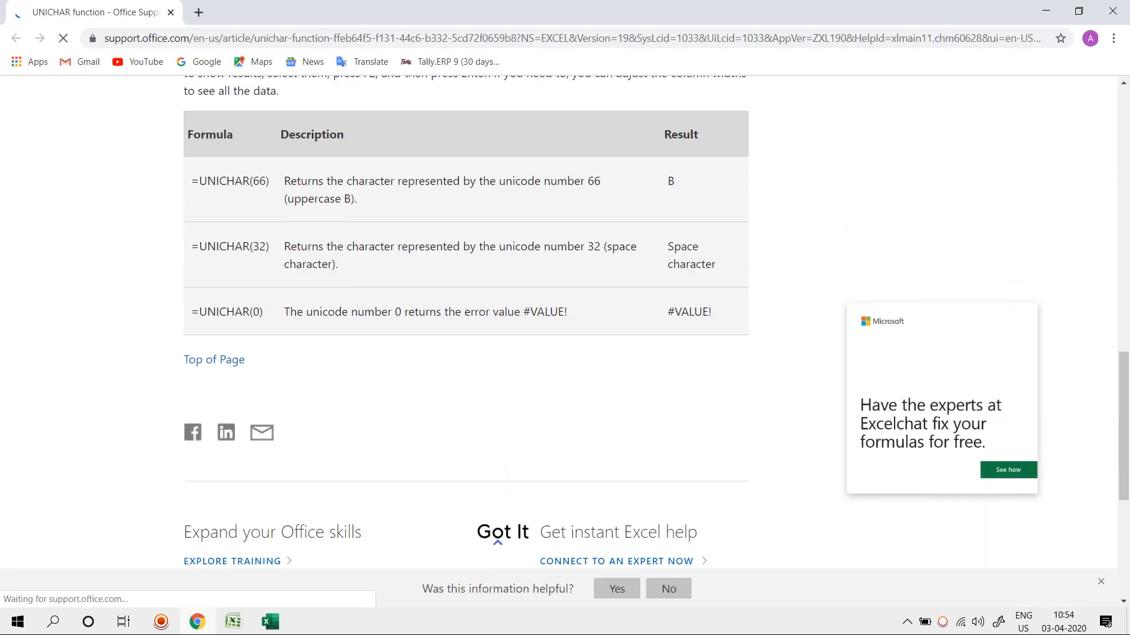
scroll(565, 338, up, 10)
scroll(565, 339, up, 10)
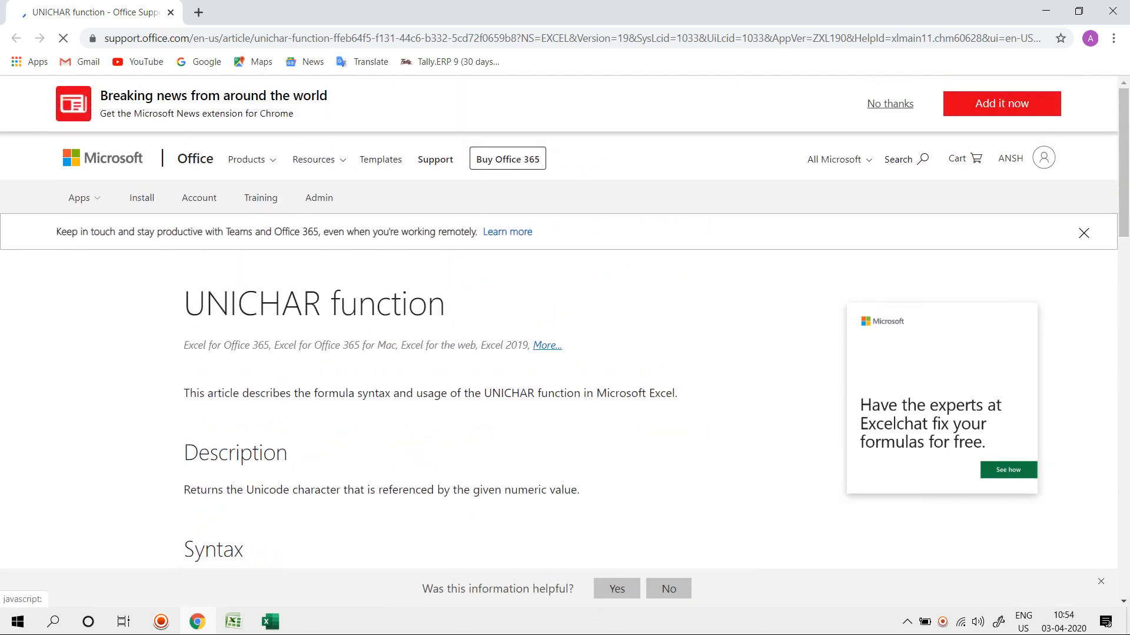
scroll(565, 339, down, 5)
scroll(565, 339, down, 10)
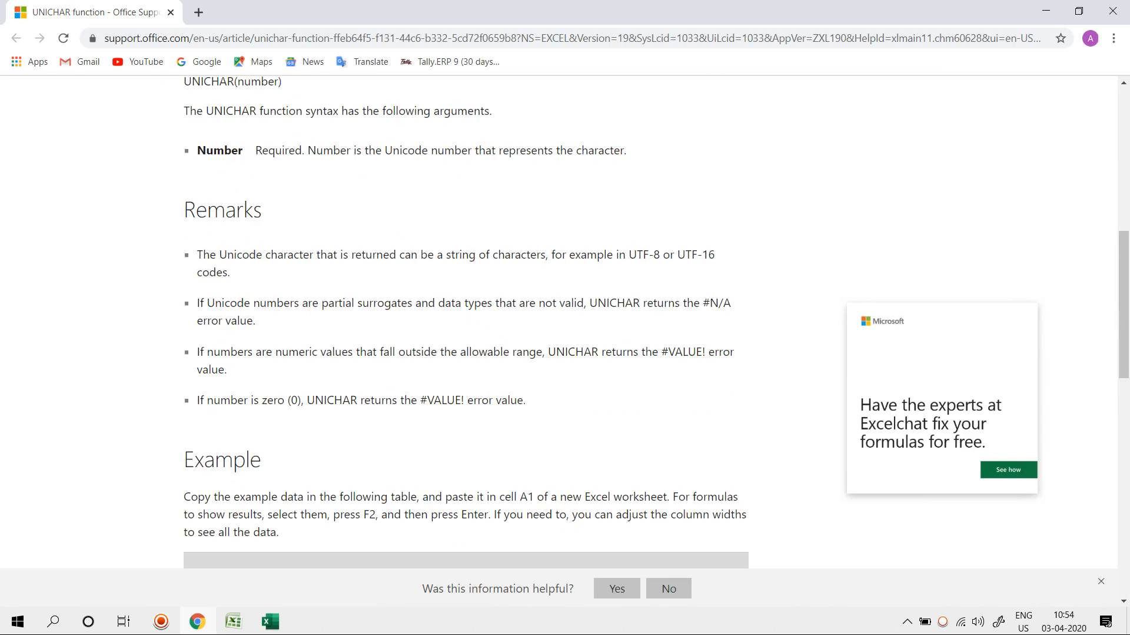
Return to Excel, dismiss the UNICHAR function arguments without changes and look through the list of available text functions.
key(alt+Tab)
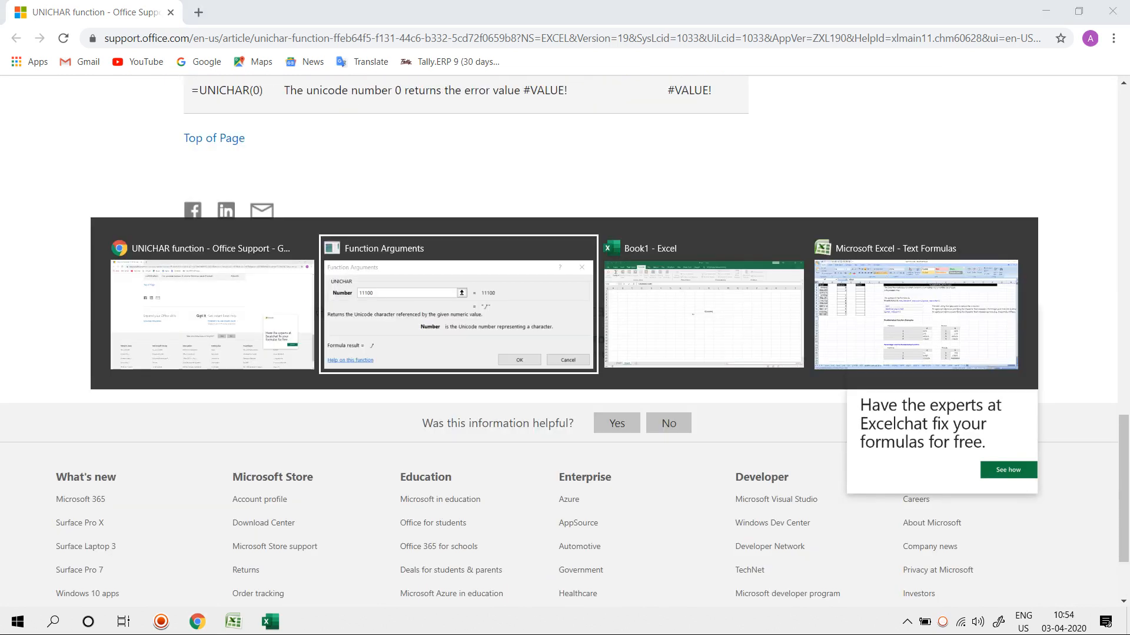
key(alt+Tab)
key(alt+Tab)
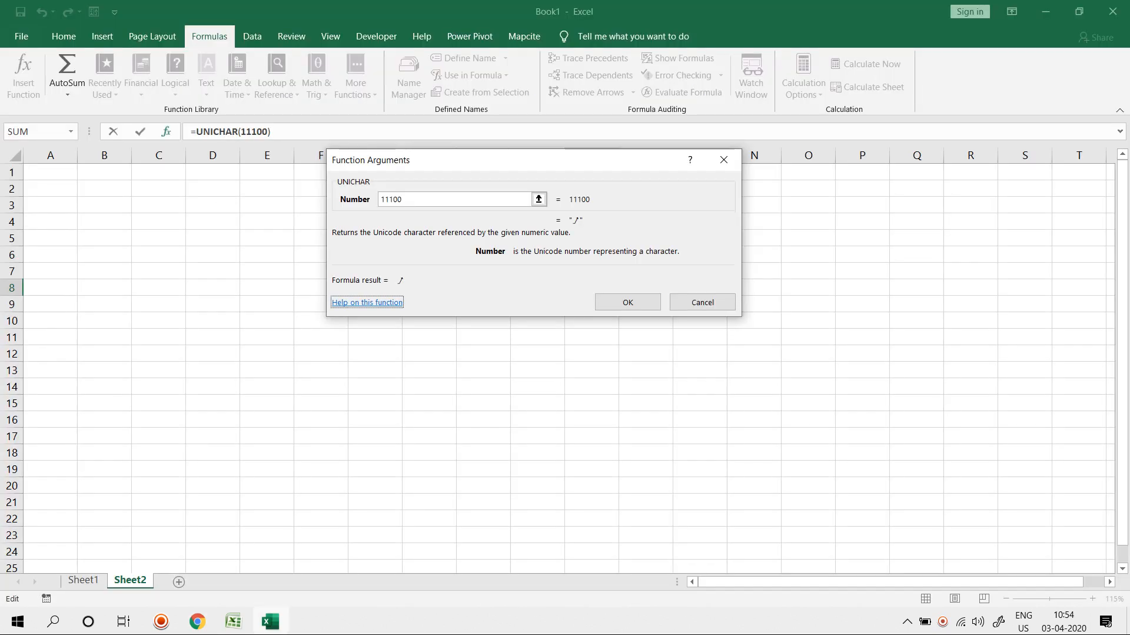
click(702, 302)
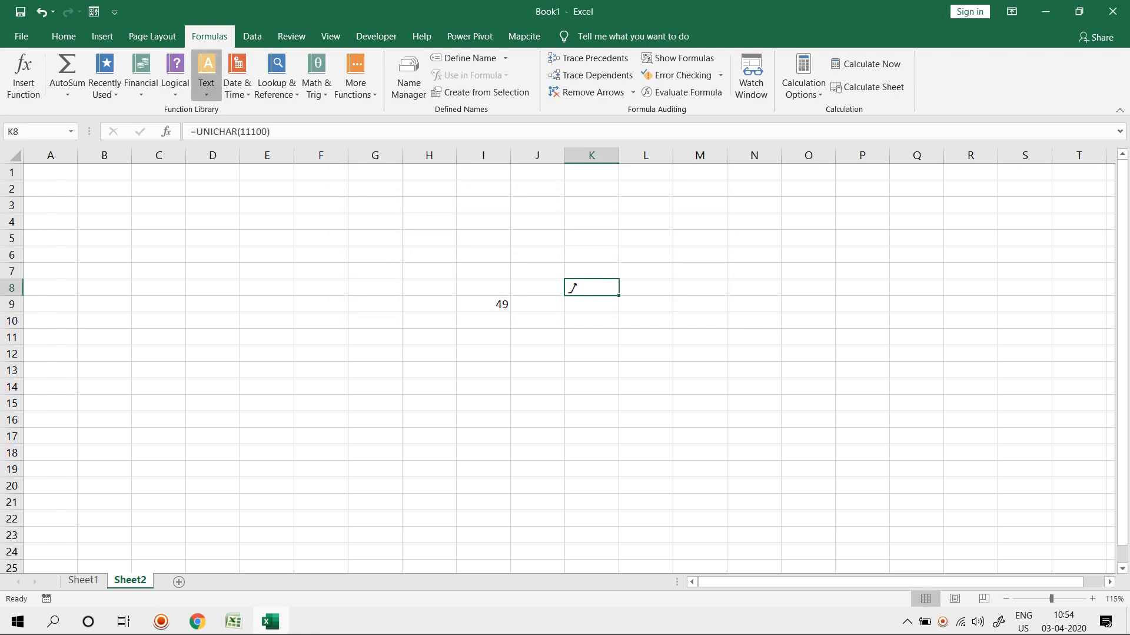
click(206, 88)
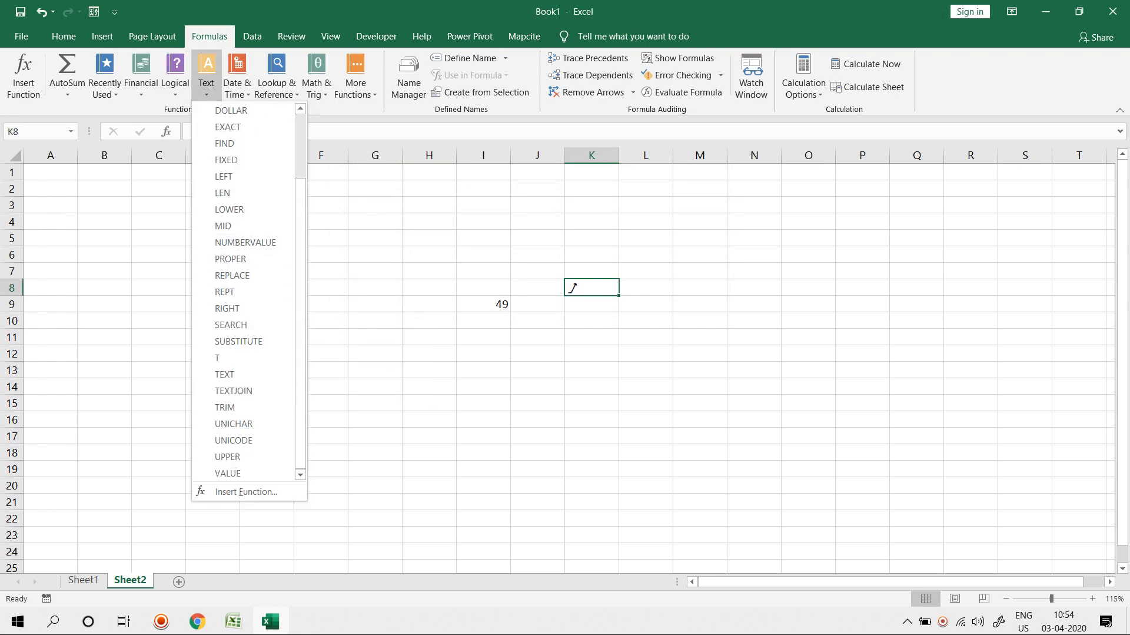
key(Escape)
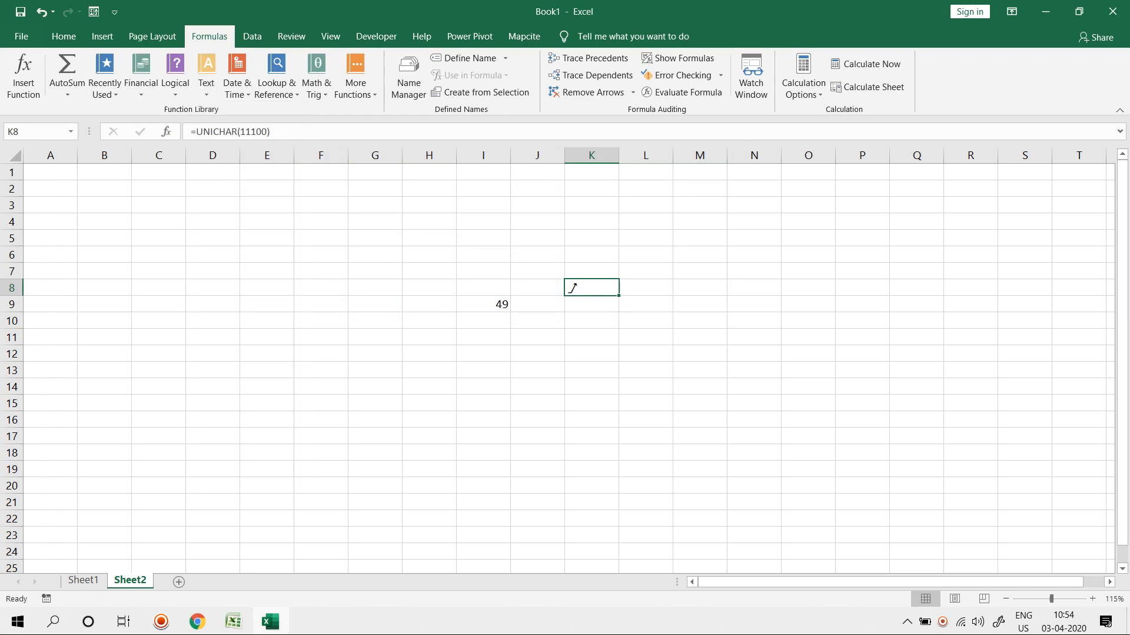